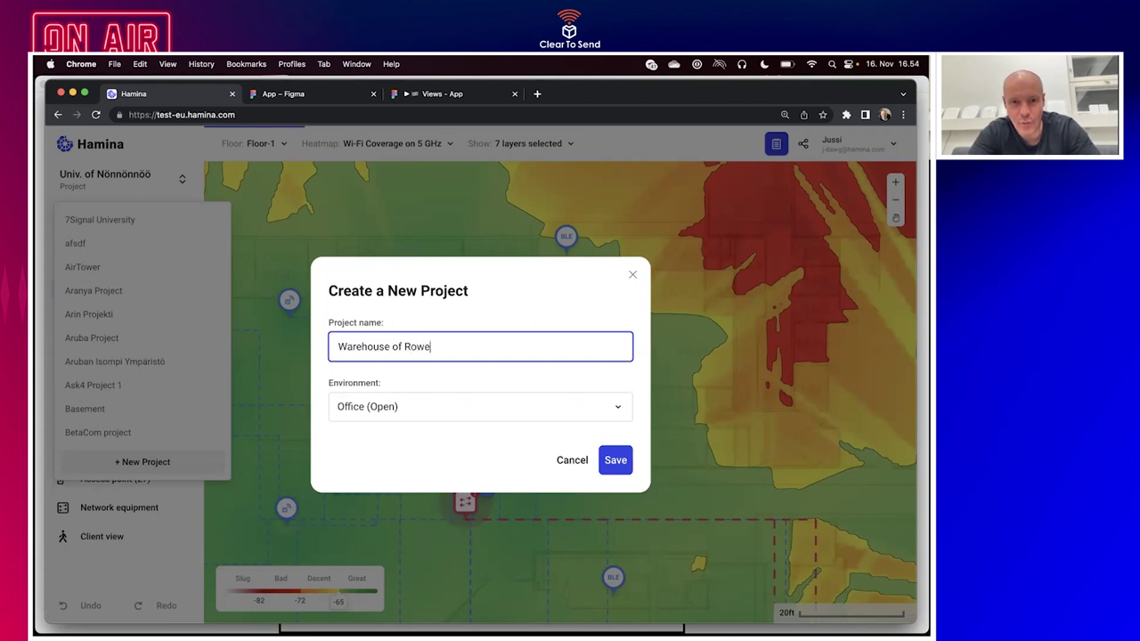
# Finish naming the project 'Warehouse of Rowellinio', choose the Warehouse environment, and save it.
pyautogui.write('nio')
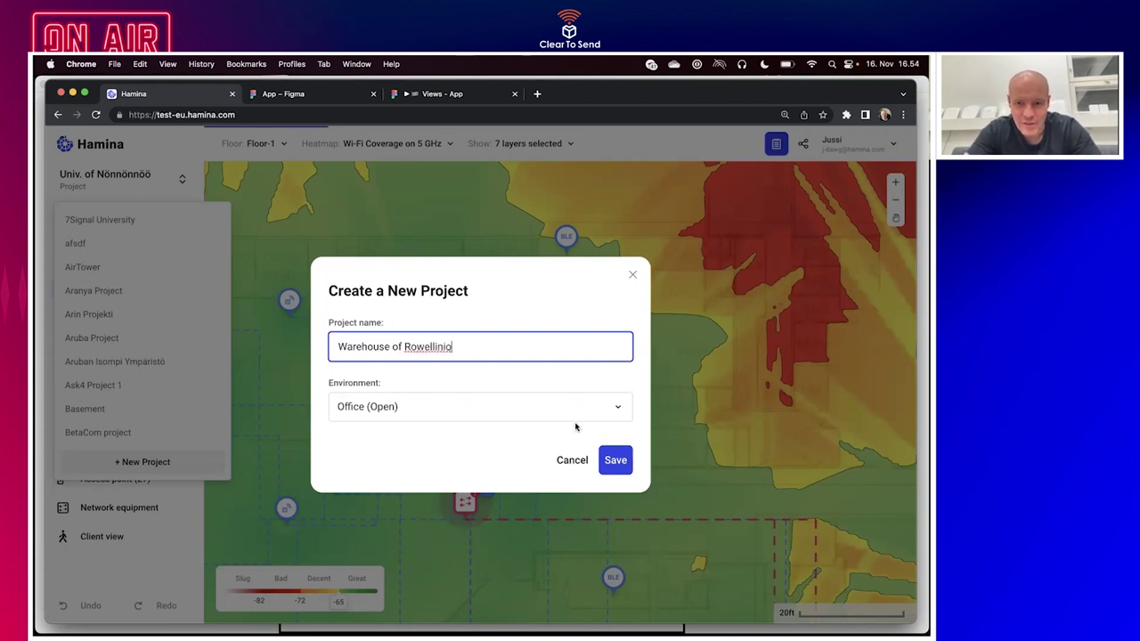
pyautogui.click(560, 405)
pyautogui.click(498, 354)
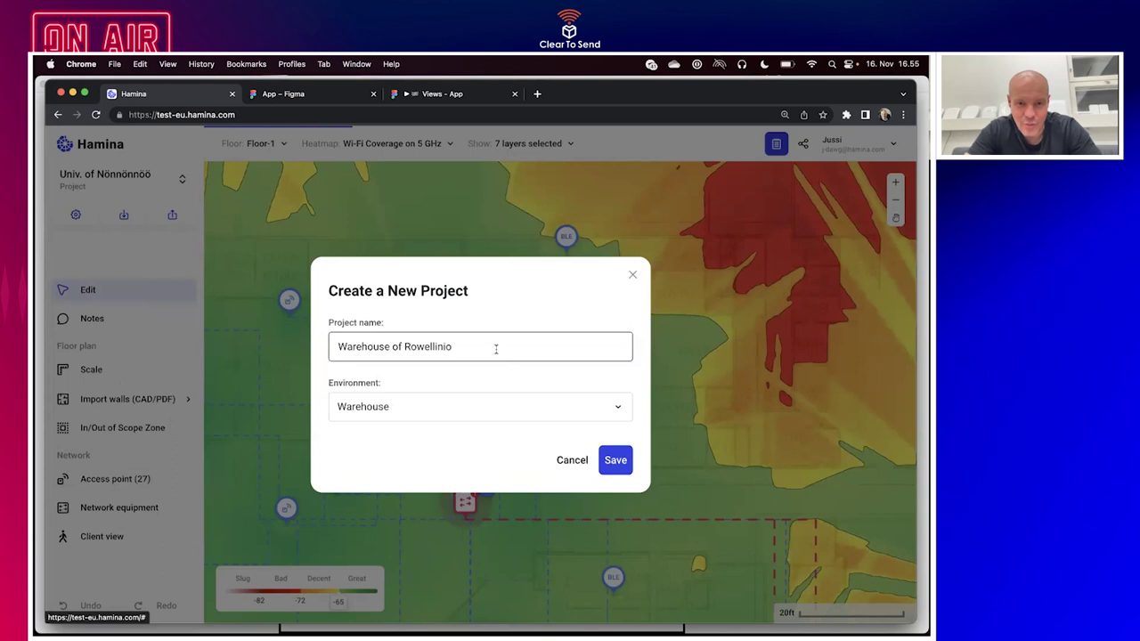
pyautogui.click(615, 460)
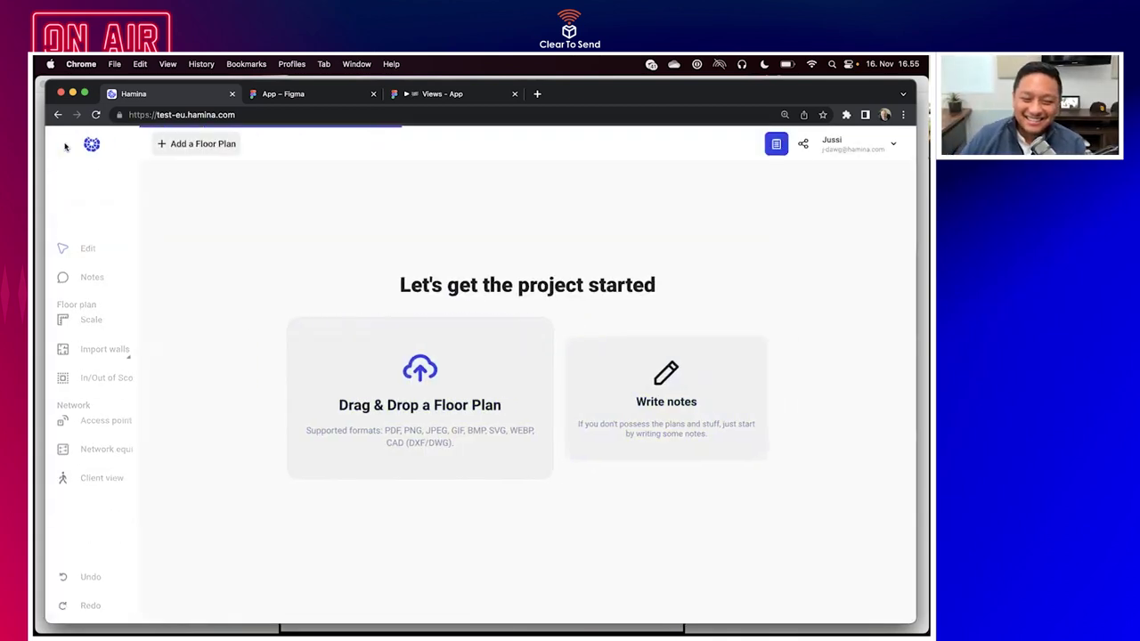
# Drag warehouse.jpg from Finder's Floor Plans folder into Hamina as the warehouse floor plan.
pyautogui.moveTo(276, 612)
pyautogui.click(73, 611)
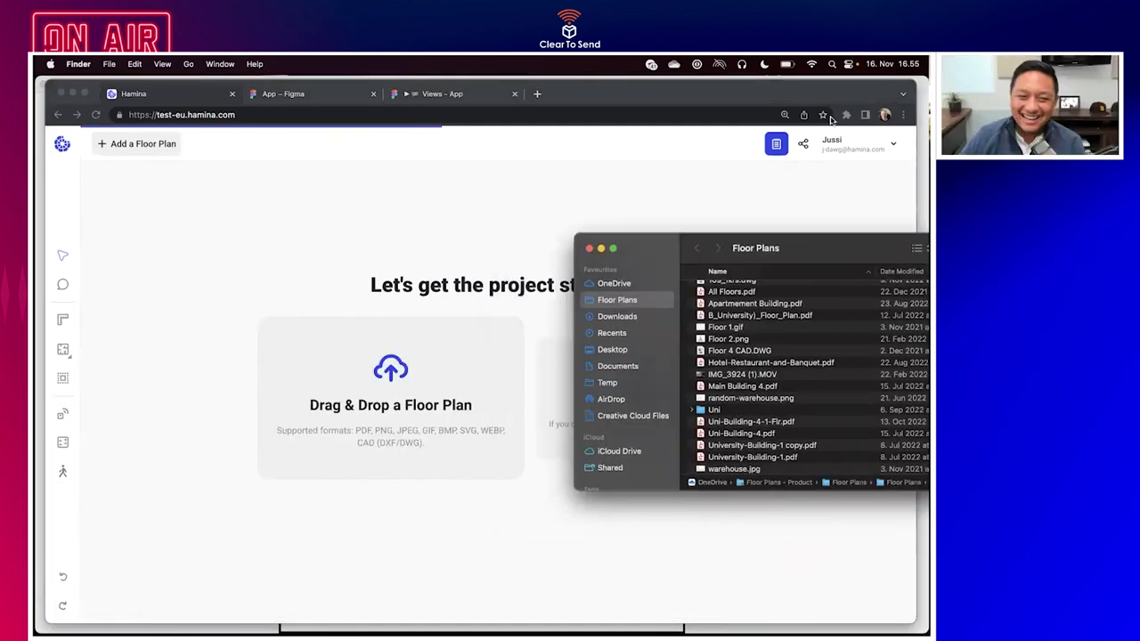
pyautogui.moveTo(800, 248); pyautogui.dragTo(814, 115)
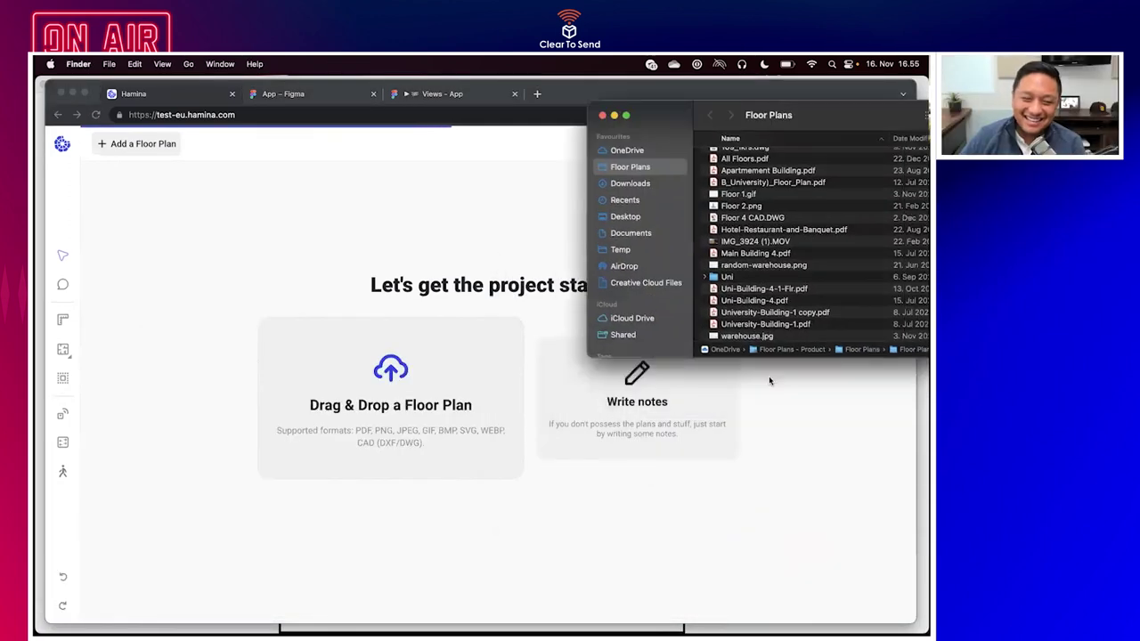
pyautogui.moveTo(752, 341); pyautogui.dragTo(371, 436)
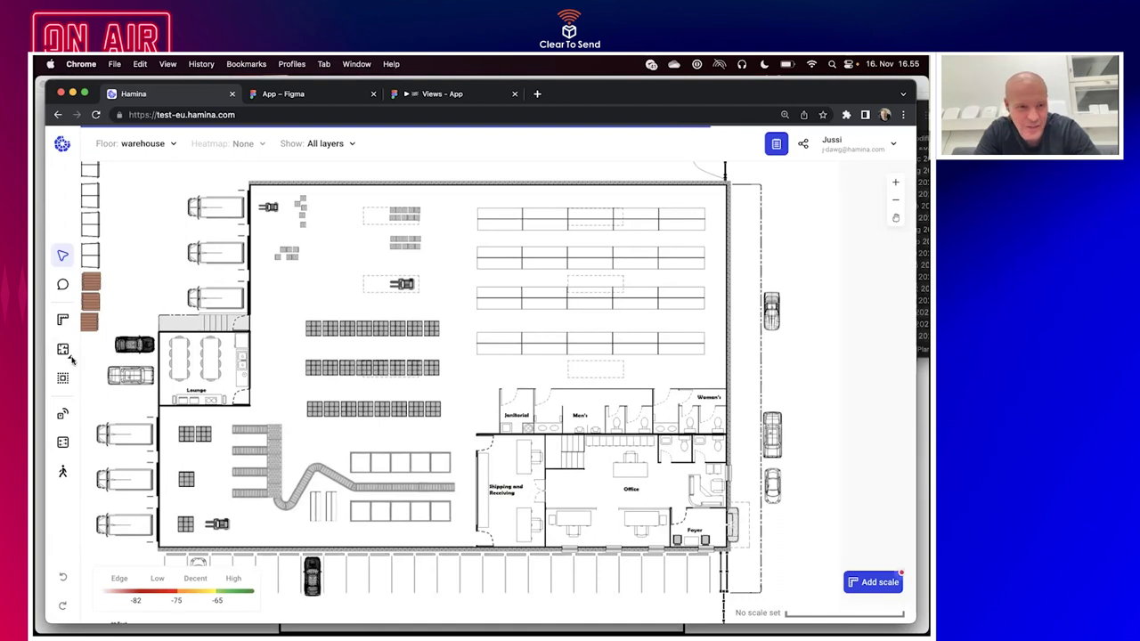
# Expand the sidebar and switch to drawing walls by hand with Concrete material.
pyautogui.click(65, 144)
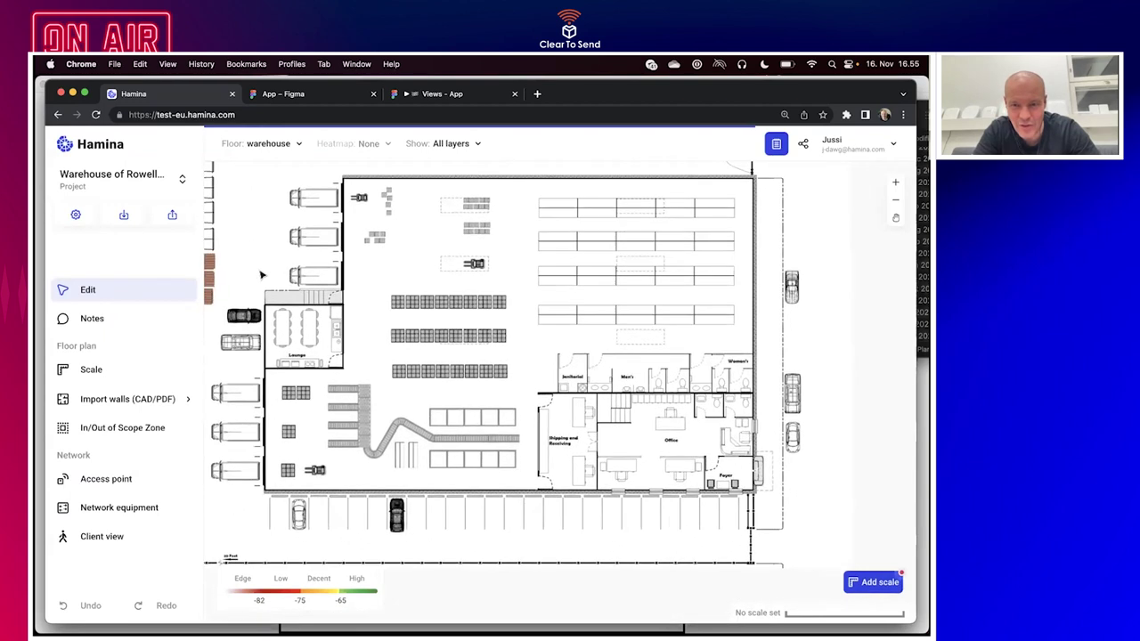
pyautogui.click(95, 400)
pyautogui.click(232, 399)
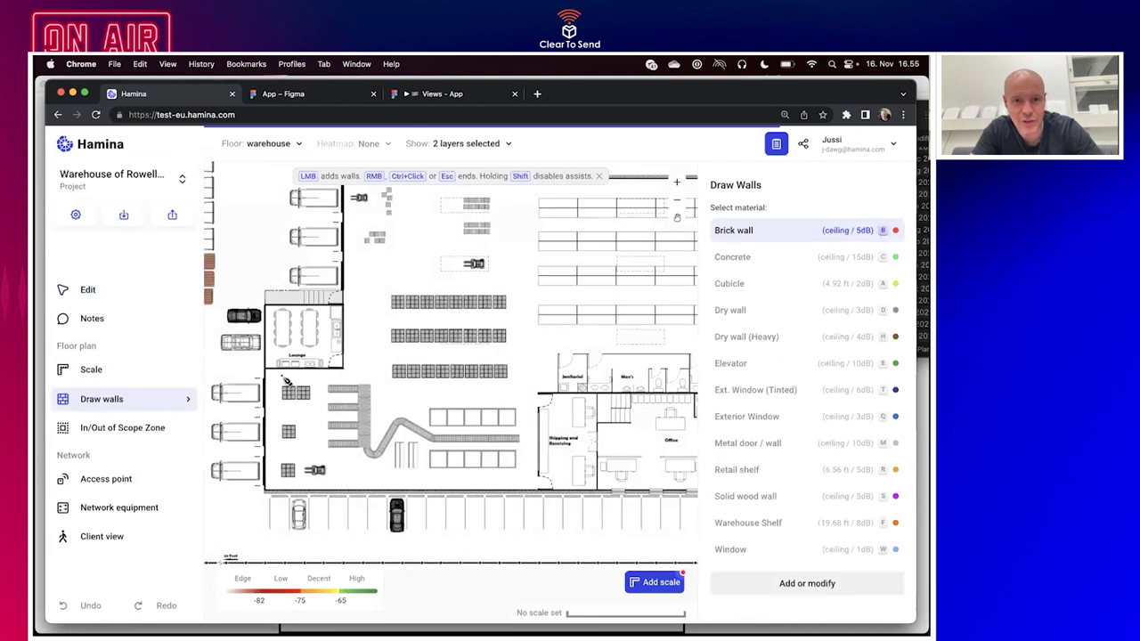
pyautogui.scroll(-5, 345, 298)
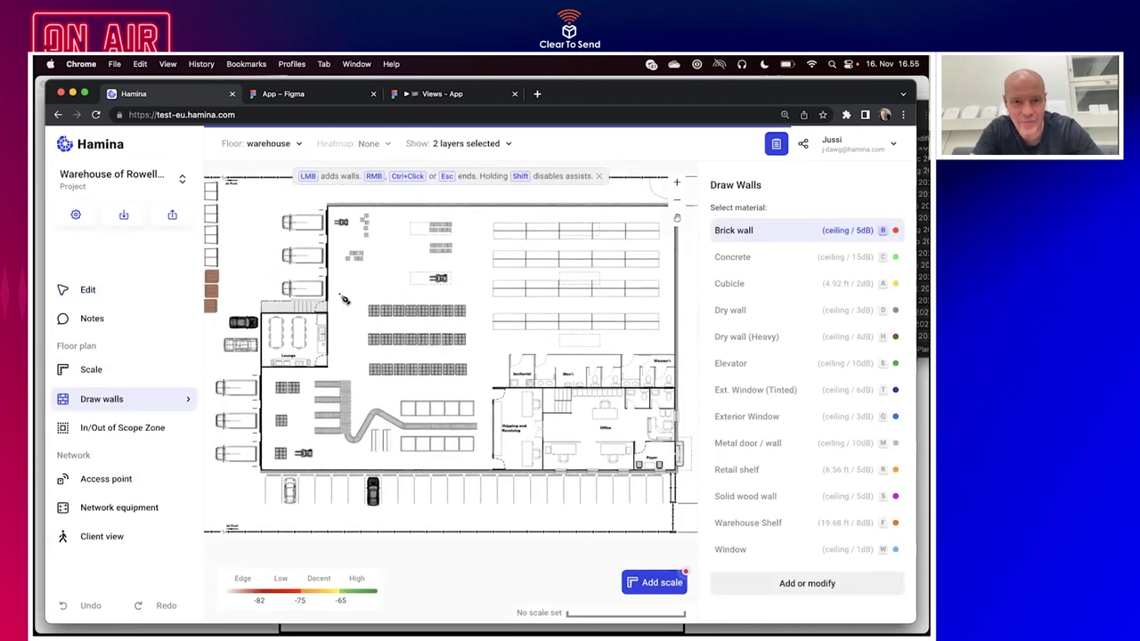
pyautogui.press('c')
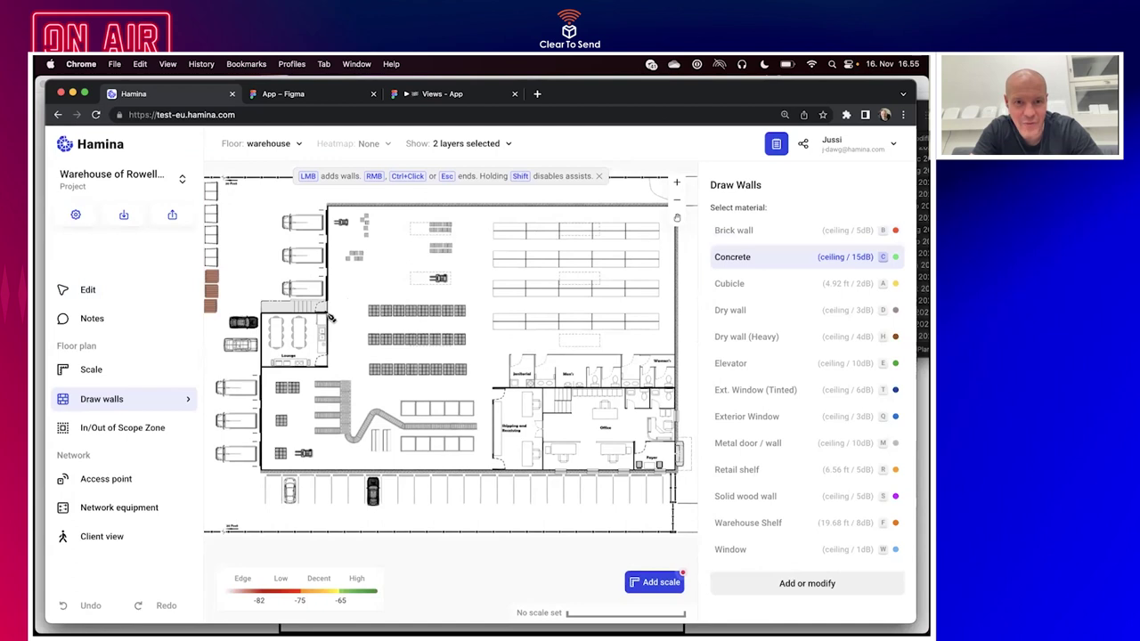
# Trace concrete outer walls along the left, top and right sides of the warehouse.
pyautogui.click(328, 314)
pyautogui.click(327, 207)
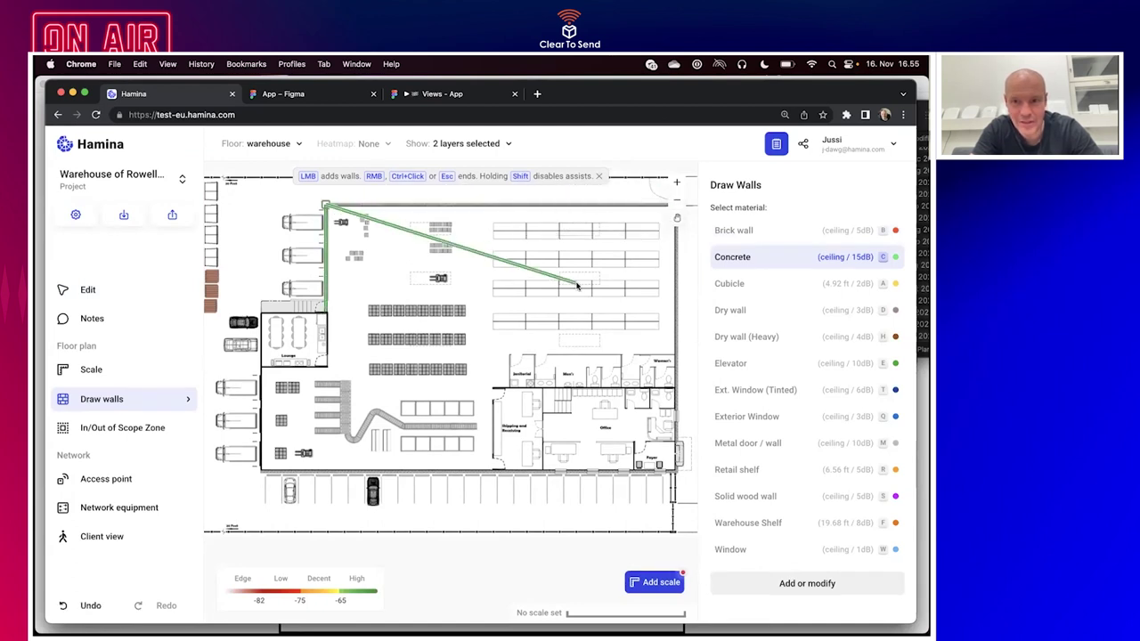
pyautogui.hscroll(5, 577, 286)
pyautogui.scroll(2, 577, 286)
pyautogui.click(586, 237)
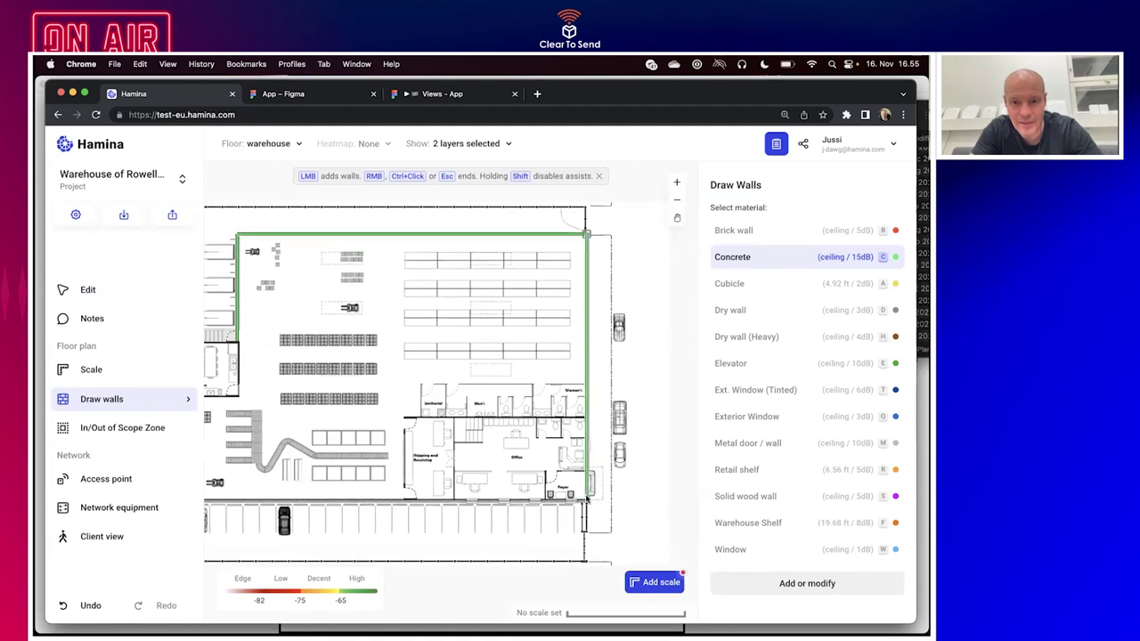
pyautogui.scroll(5, 584, 503)
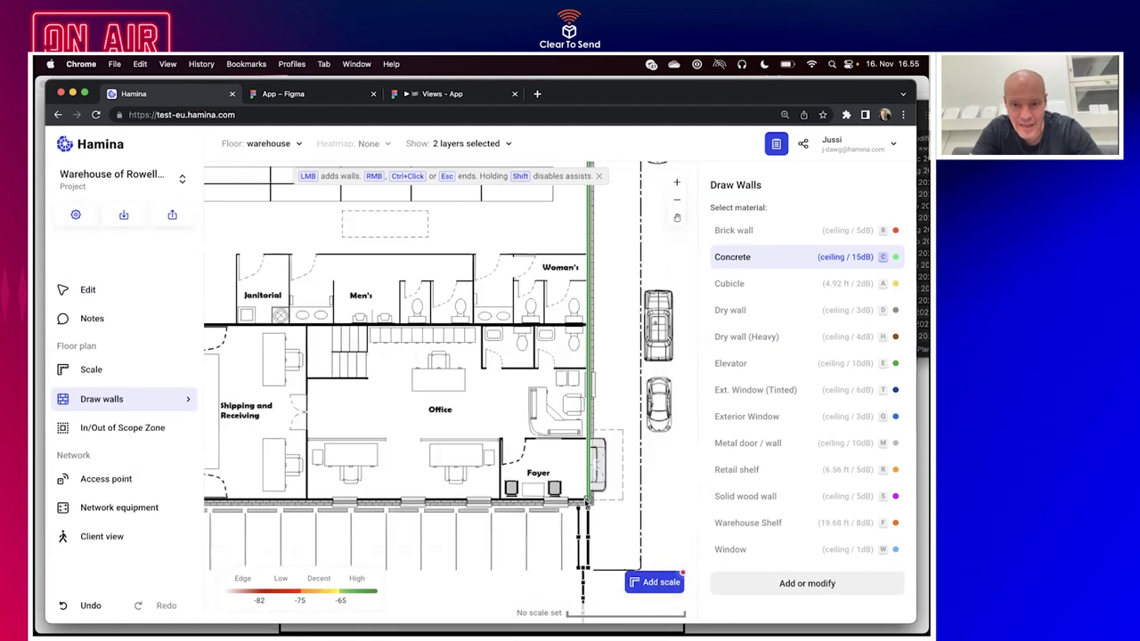
pyautogui.click(562, 503)
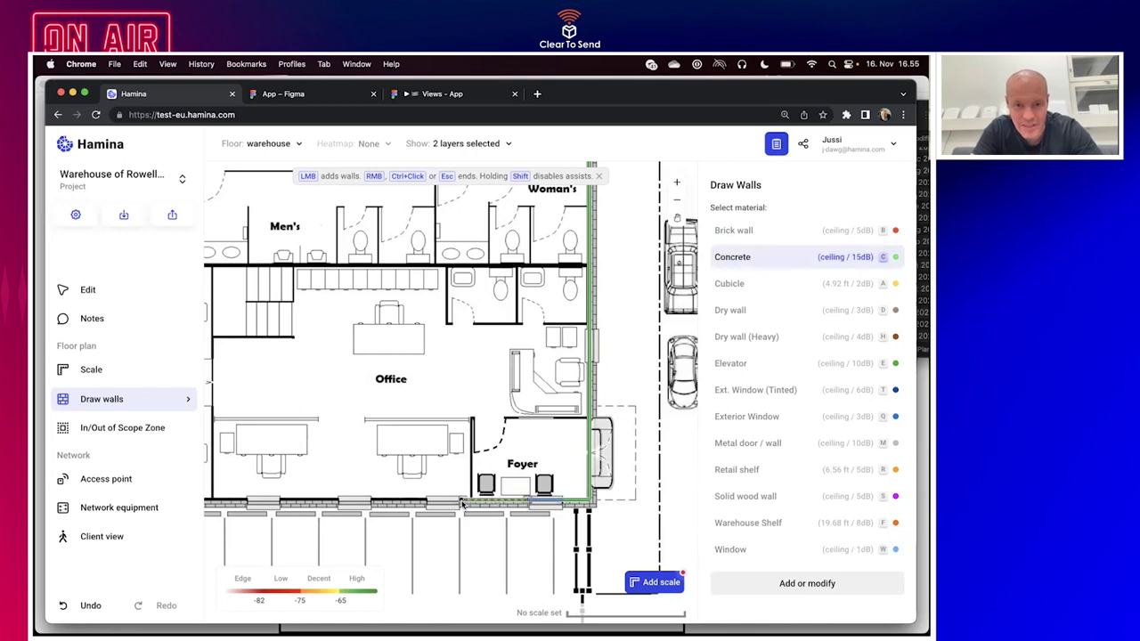
# Switch between the Window, Metal and Concrete wall materials, ending on Concrete.
pyautogui.press('w')
pyautogui.press('c')
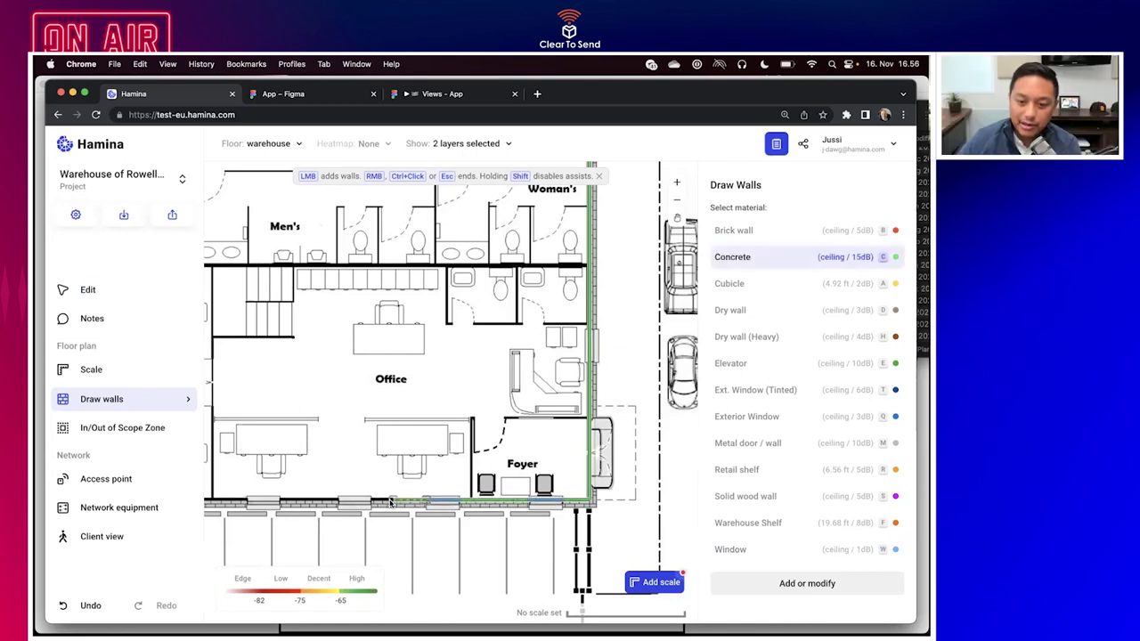
pyautogui.press('w')
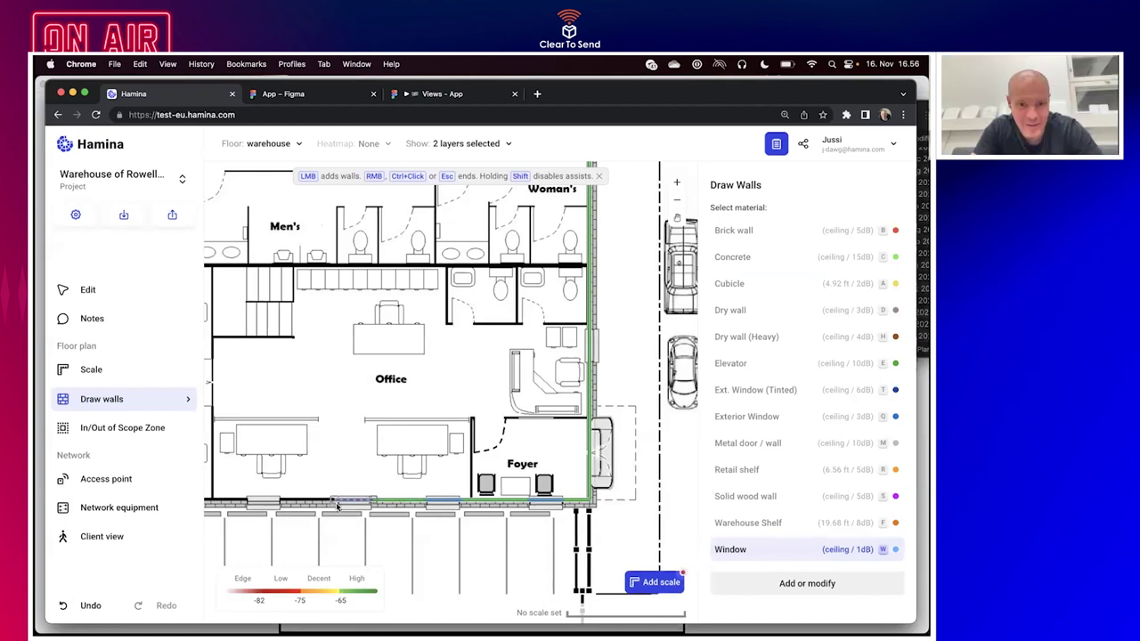
pyautogui.press('c')
pyautogui.press('w')
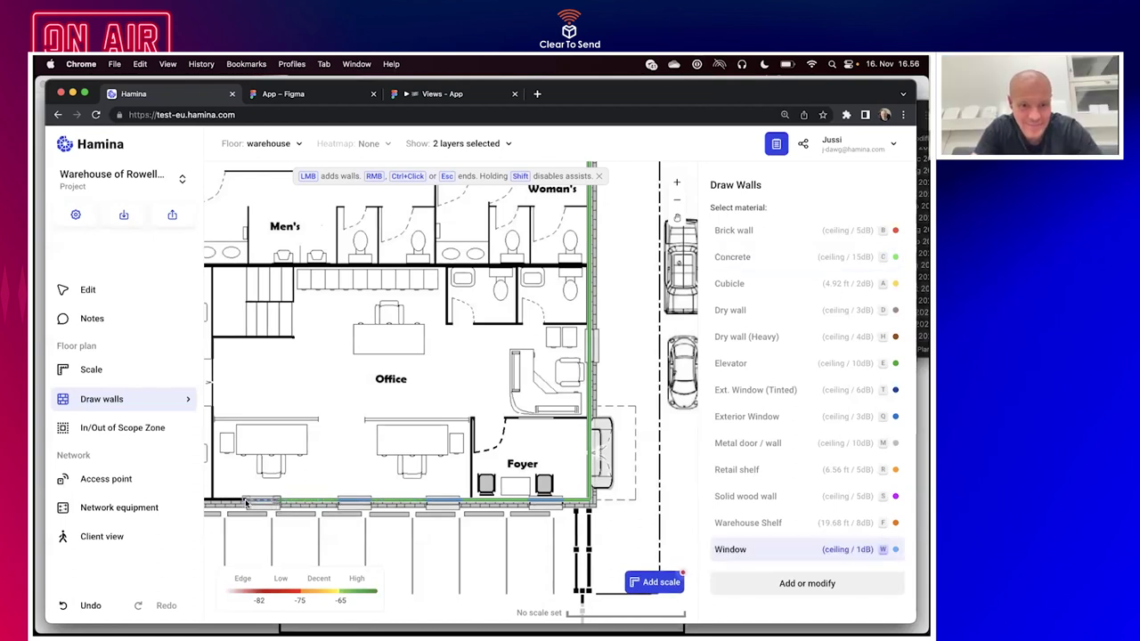
pyautogui.press('c')
pyautogui.hscroll(-10, 246, 503)
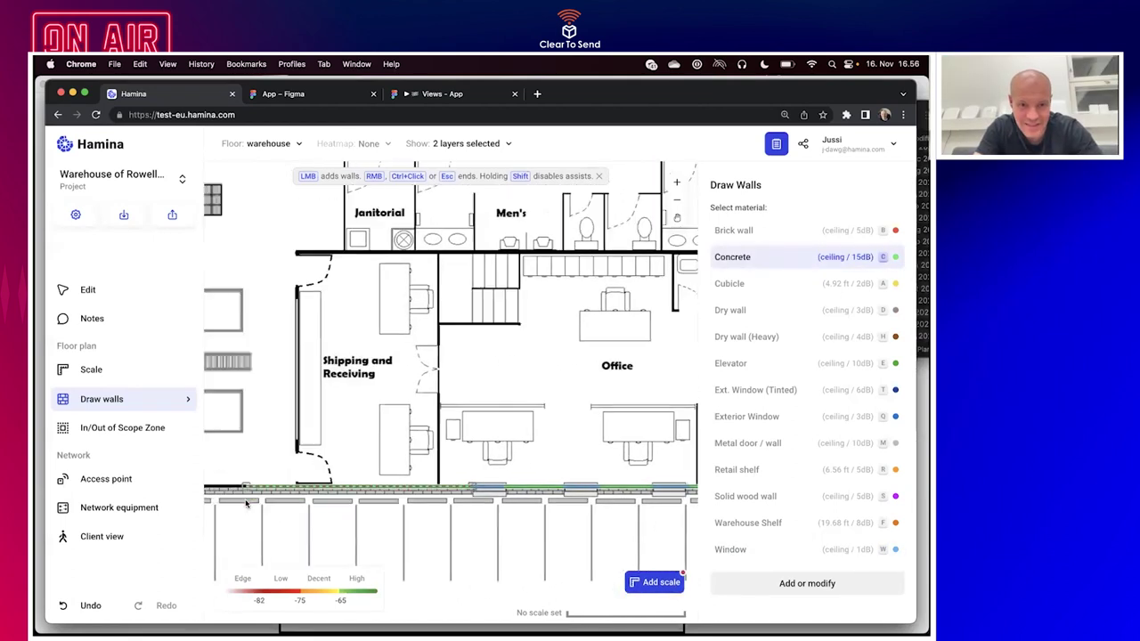
pyautogui.hscroll(-15, 246, 503)
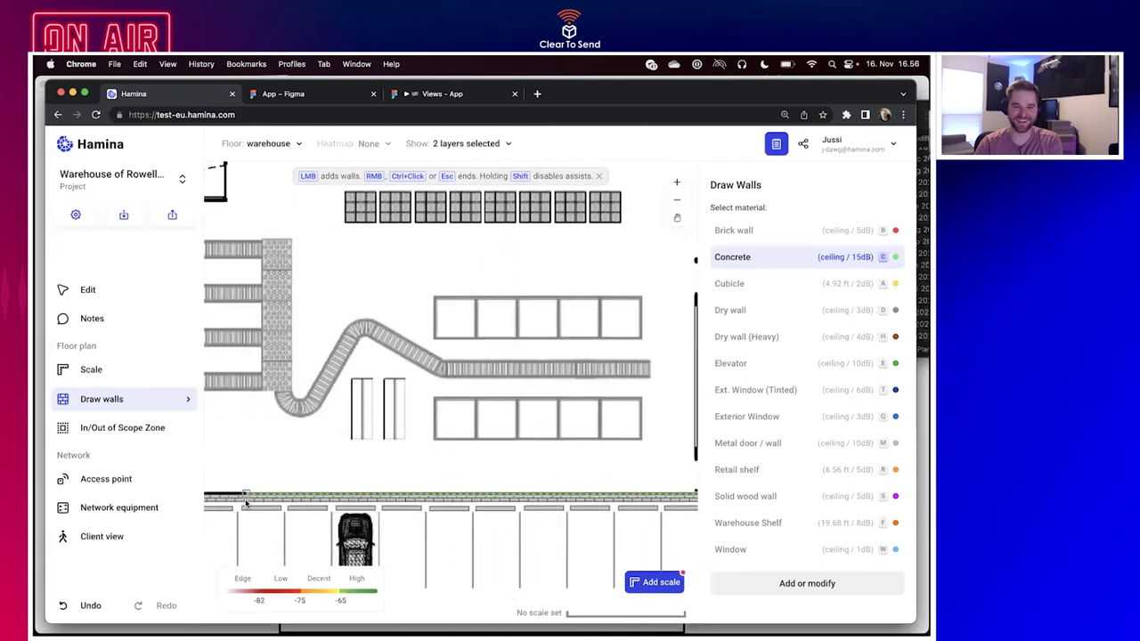
pyautogui.hscroll(-15, 285, 505)
pyautogui.press('m')
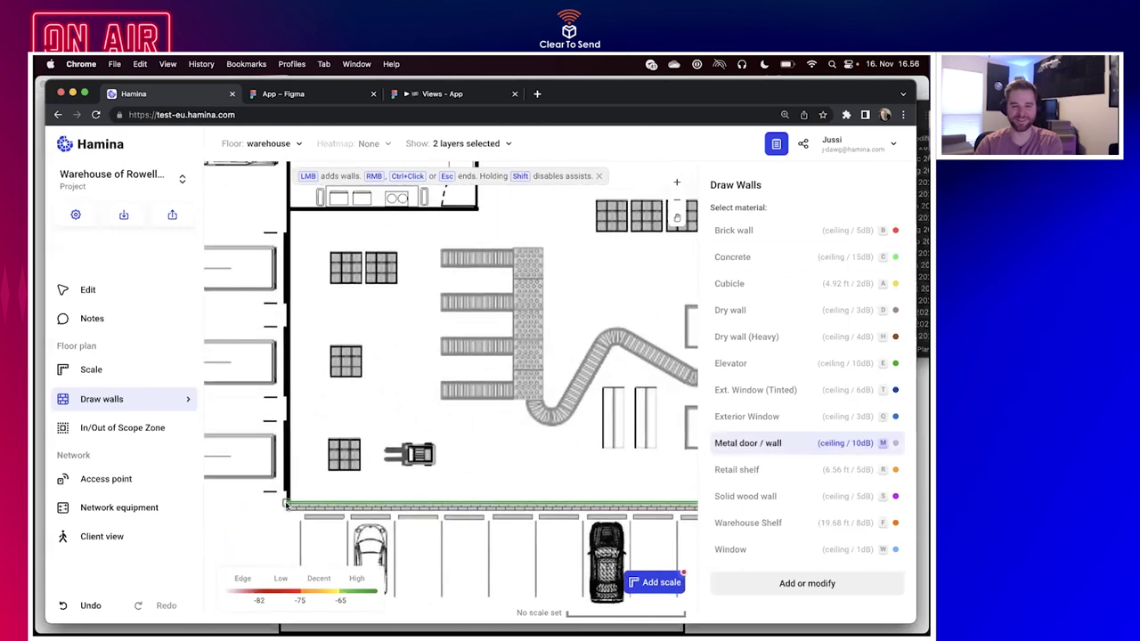
pyautogui.scroll(10, 285, 505)
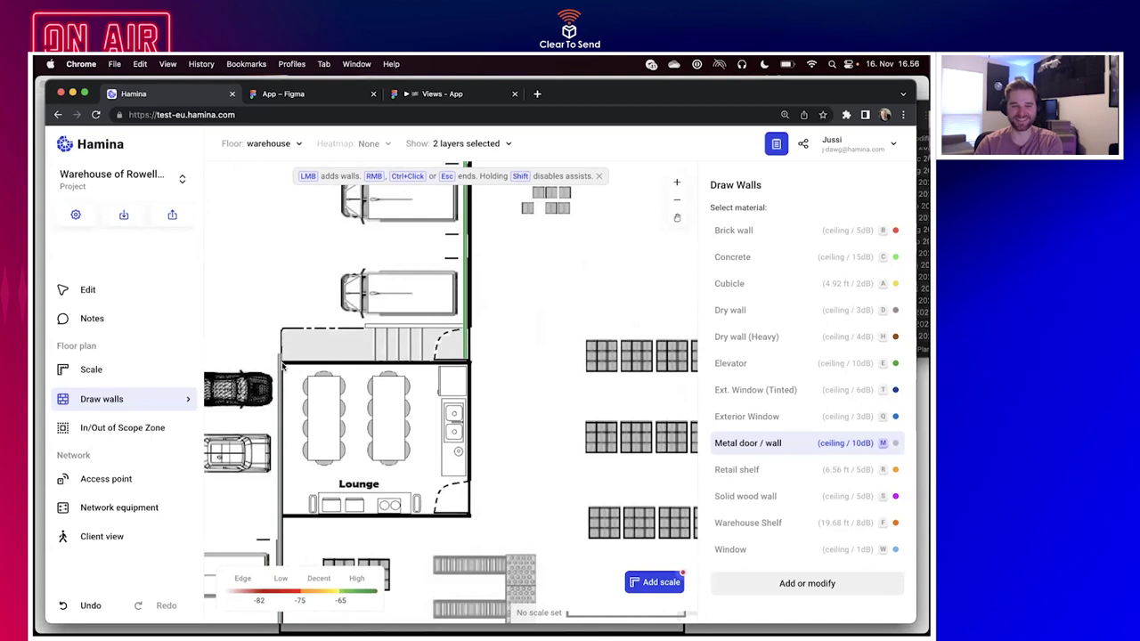
pyautogui.press('c')
# Wall in the Lounge's top edge, then its right edge in Dry wall.
pyautogui.click(463, 361)
pyautogui.press('d')
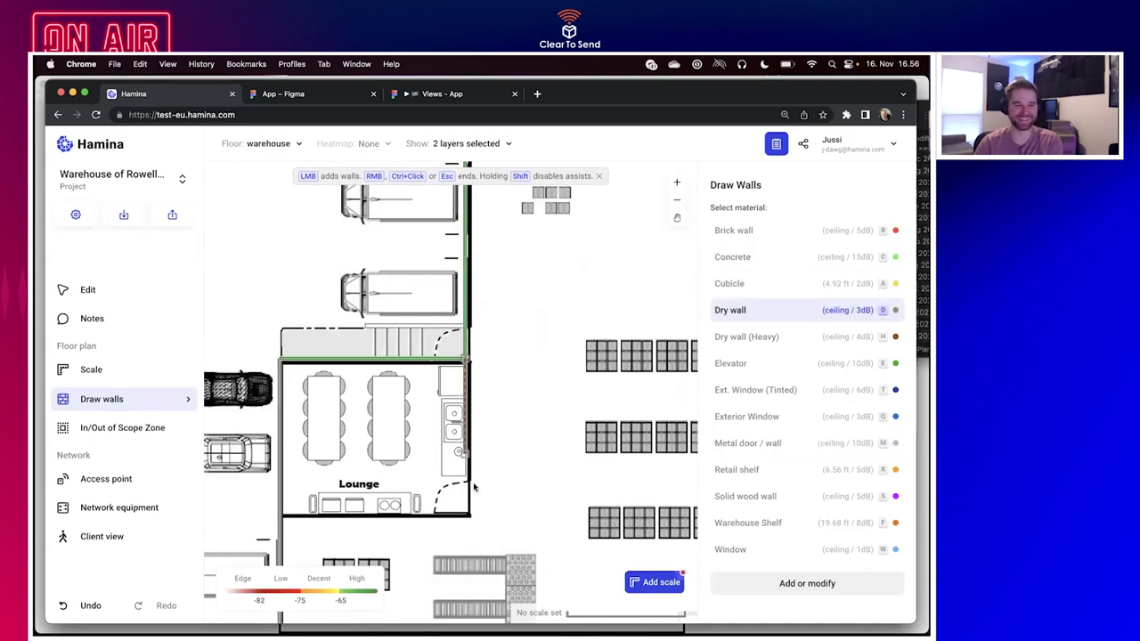
pyautogui.click(470, 516)
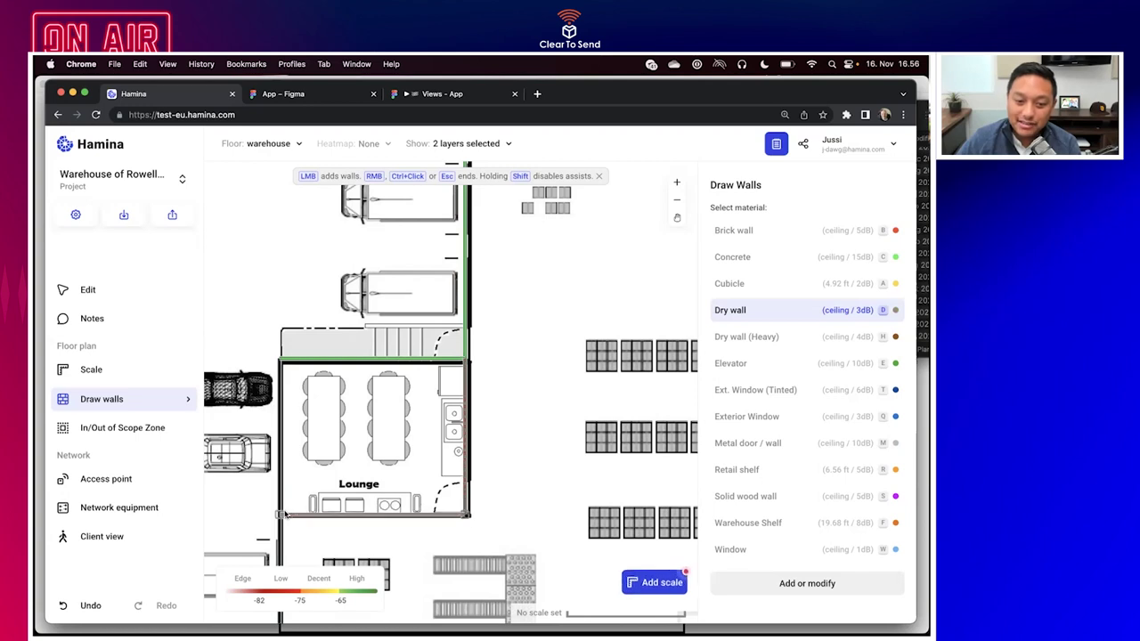
pyautogui.scroll(-10, 285, 515)
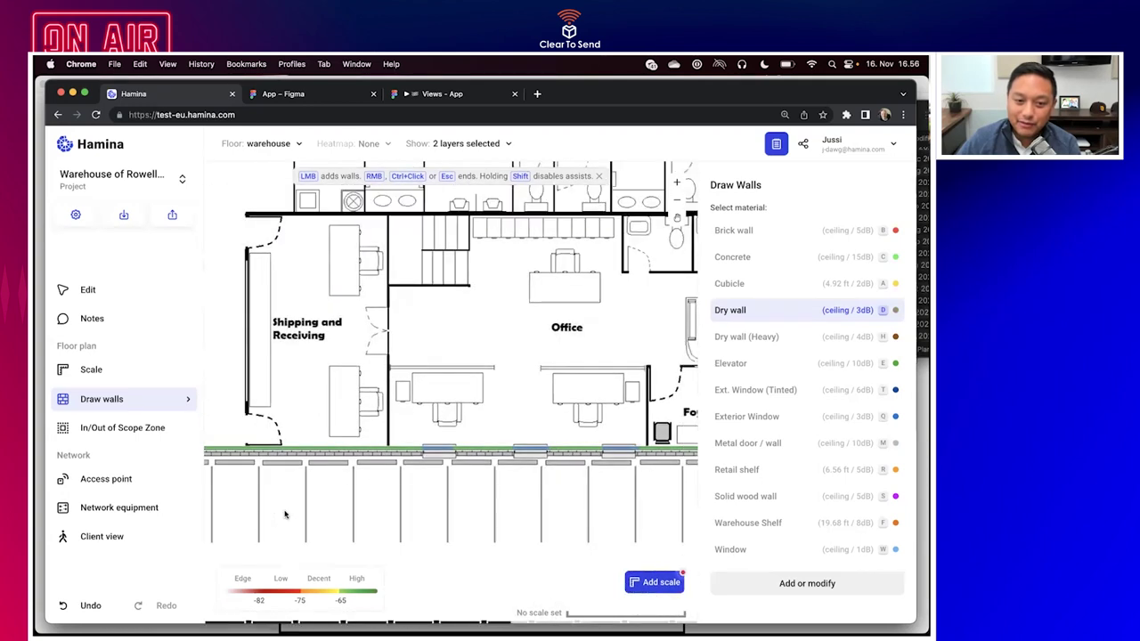
pyautogui.scroll(-5, 285, 515)
# Draw dry interior walls up from the bottom wall and along the top of the office rooms.
pyautogui.click(325, 509)
pyautogui.click(326, 357)
pyautogui.click(232, 504)
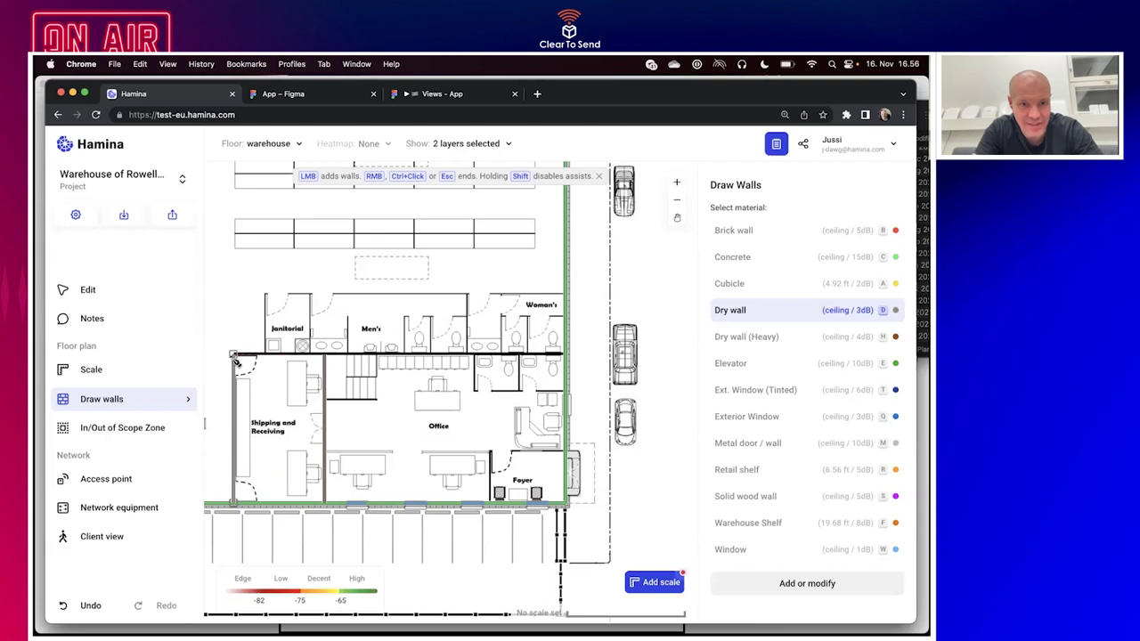
pyautogui.click(234, 356)
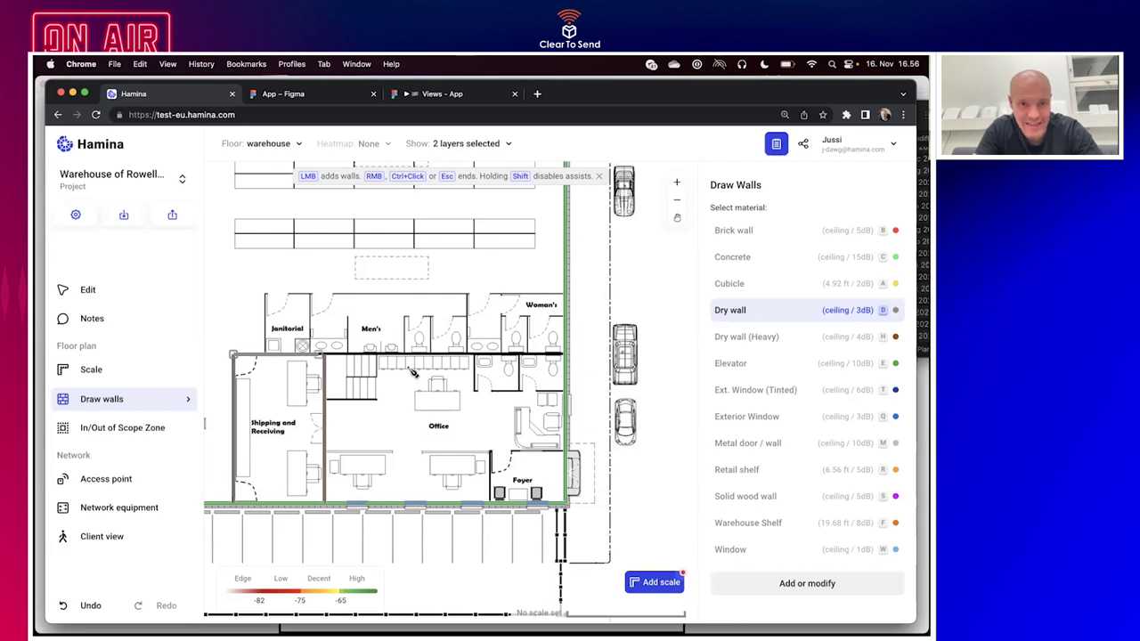
pyautogui.click(565, 357)
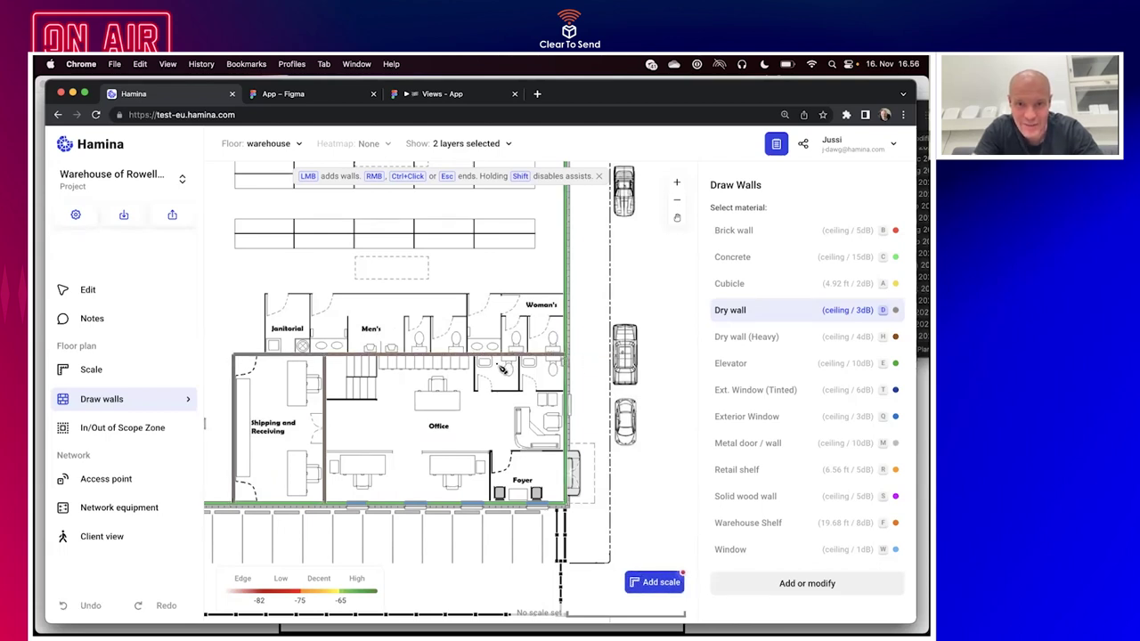
pyautogui.click(475, 358)
pyautogui.click(475, 390)
pyautogui.click(564, 391)
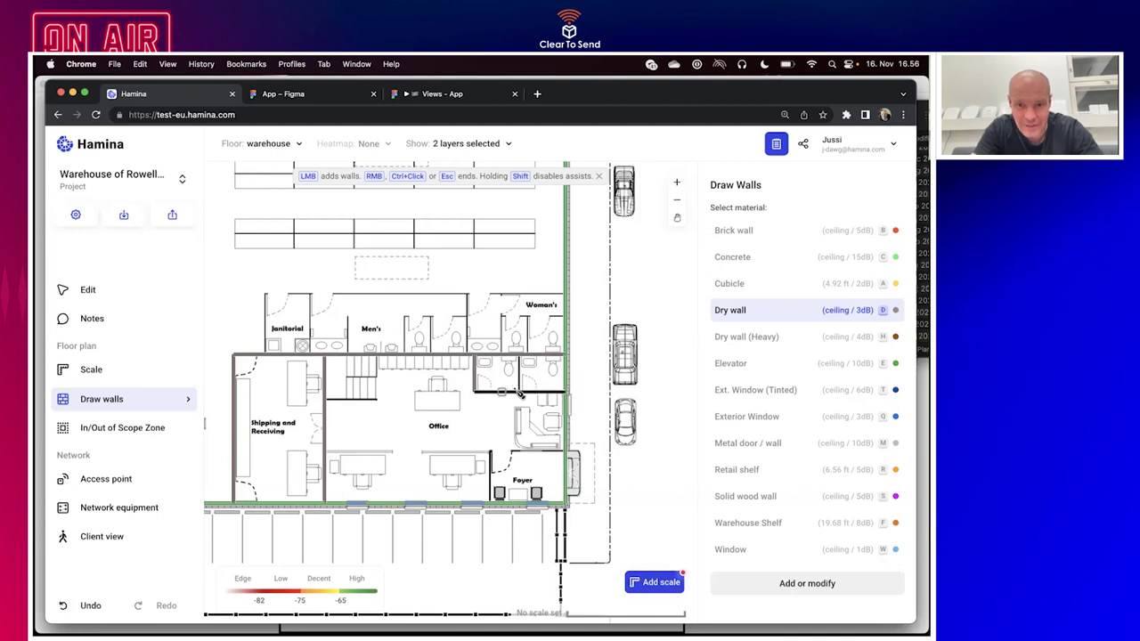
pyautogui.click(520, 392)
pyautogui.click(522, 360)
pyautogui.scroll(3, 494, 501)
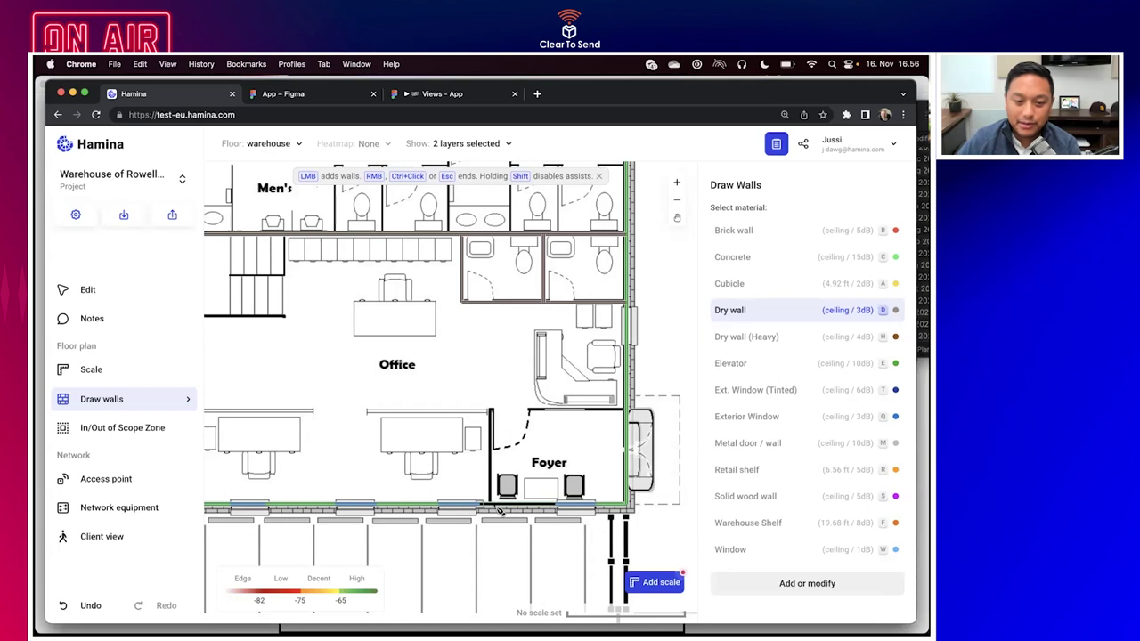
# Wall the Foyer's edge and run a top wall with a partition across the restroom block.
pyautogui.click(633, 416)
pyautogui.click(492, 410)
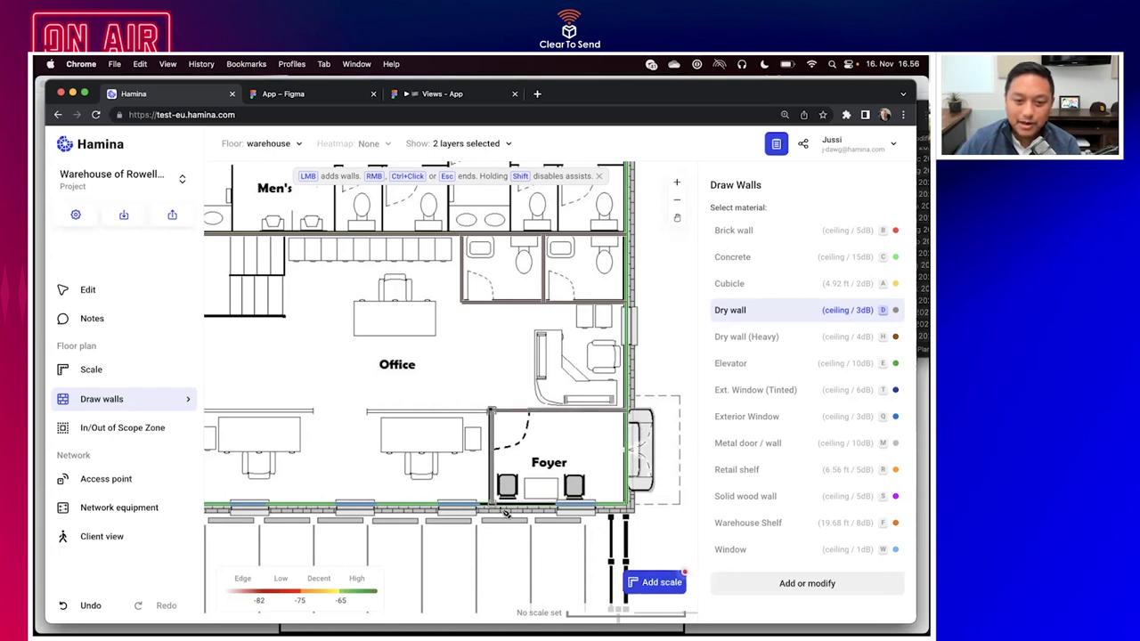
pyautogui.scroll(5, 503, 512)
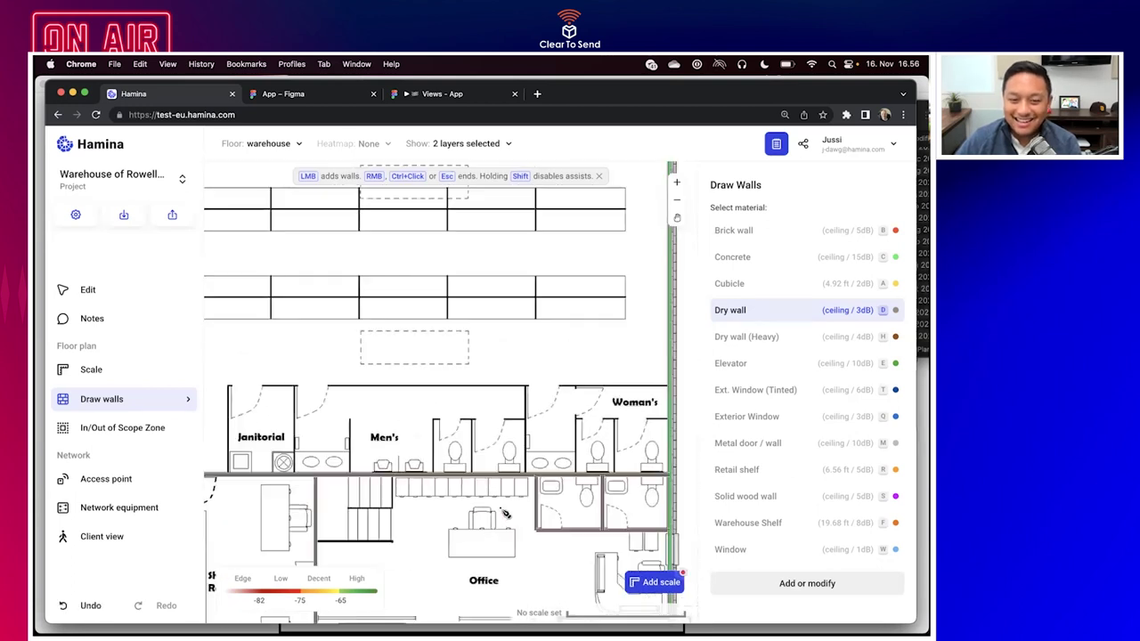
pyautogui.scroll(-2, 505, 513)
pyautogui.click(266, 478)
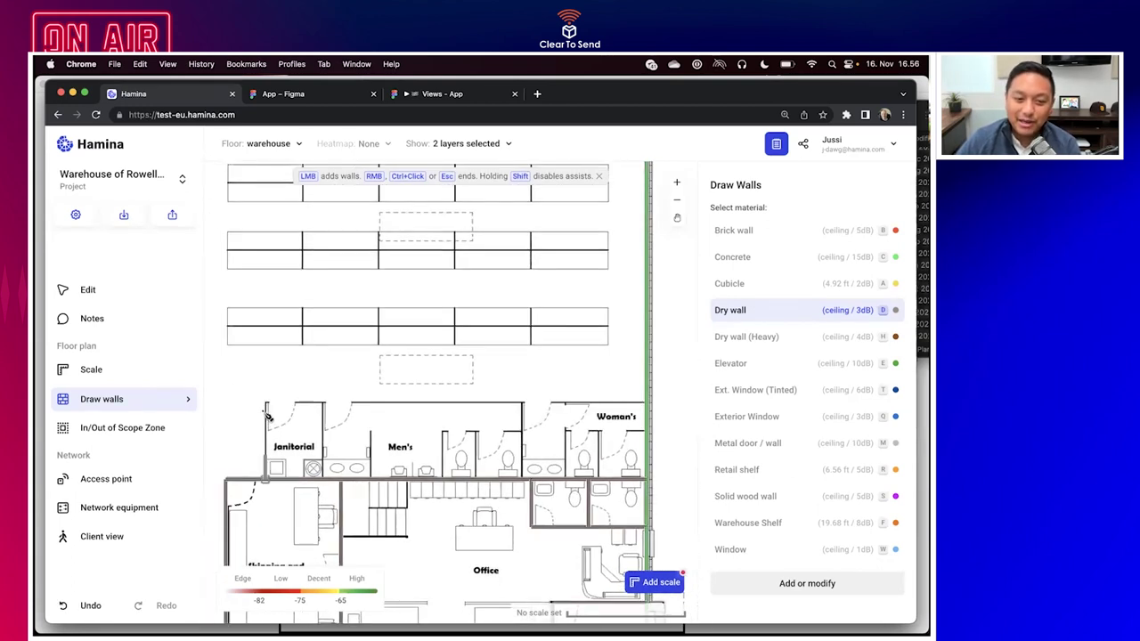
pyautogui.click(266, 403)
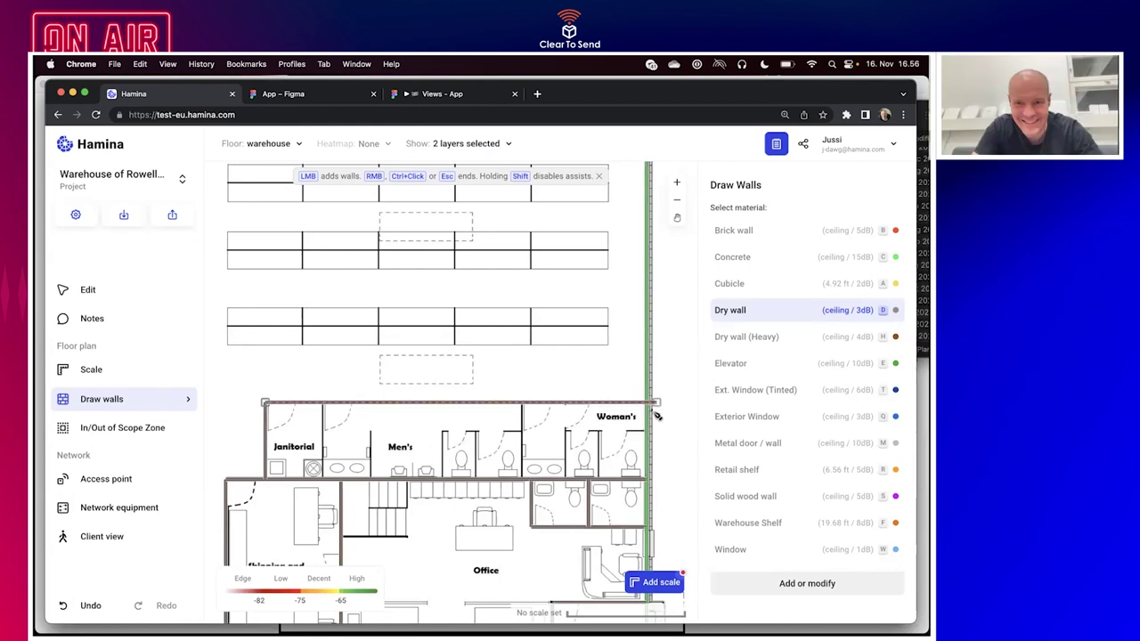
pyautogui.click(645, 403)
pyautogui.click(523, 403)
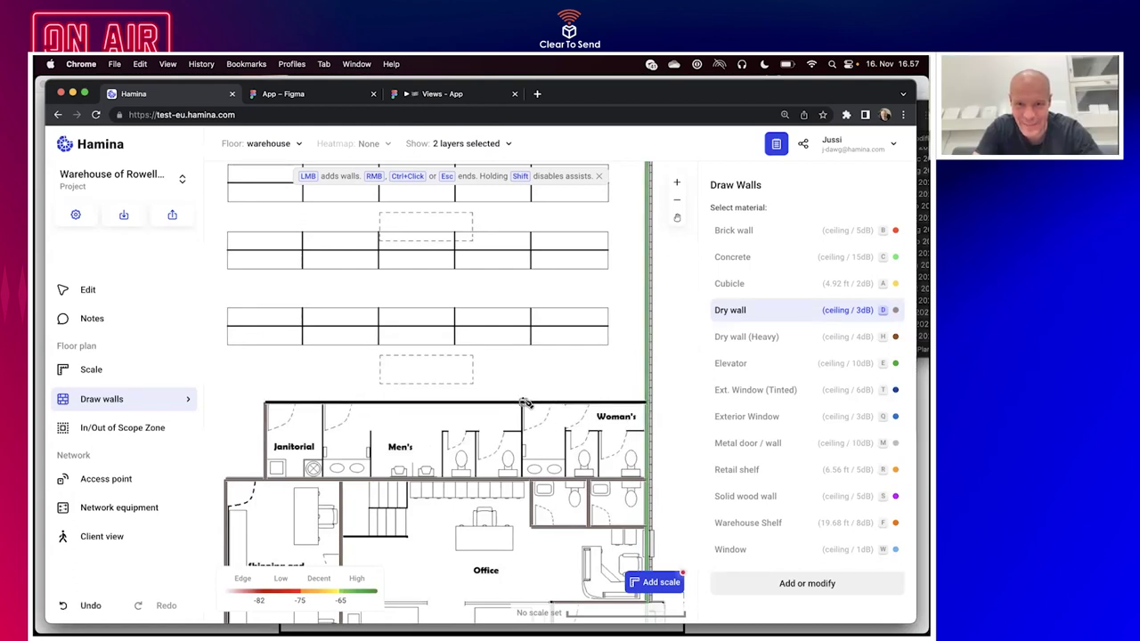
pyautogui.click(524, 479)
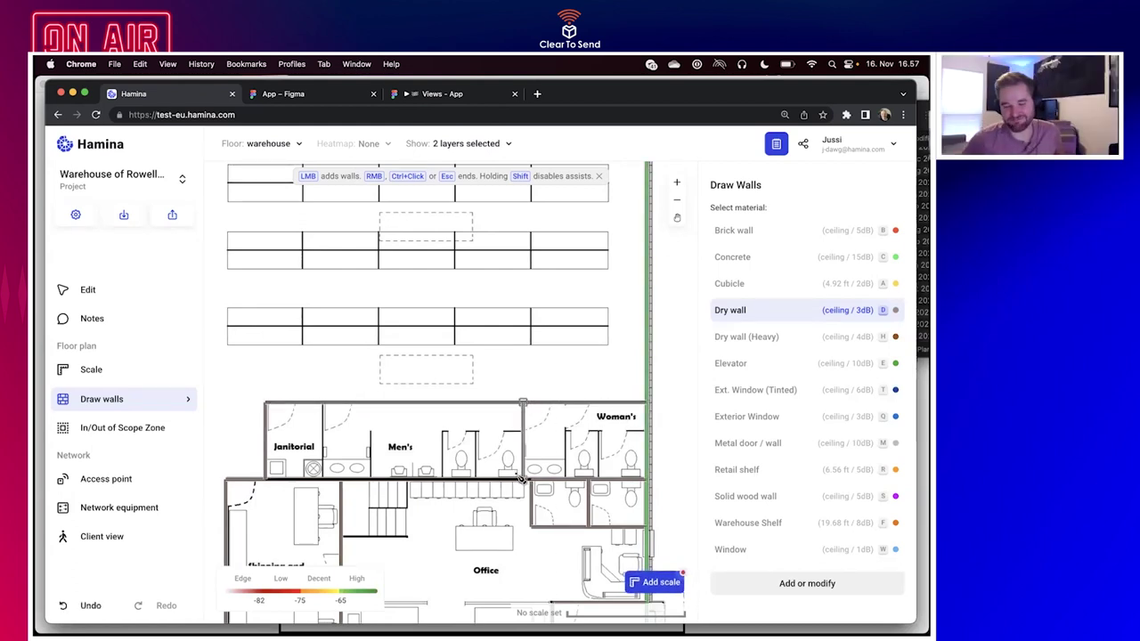
pyautogui.rightClick(326, 414)
# Close Janitorial's right side and outline the Men's urinal area and Woman's stalls.
pyautogui.click(324, 405)
pyautogui.click(322, 479)
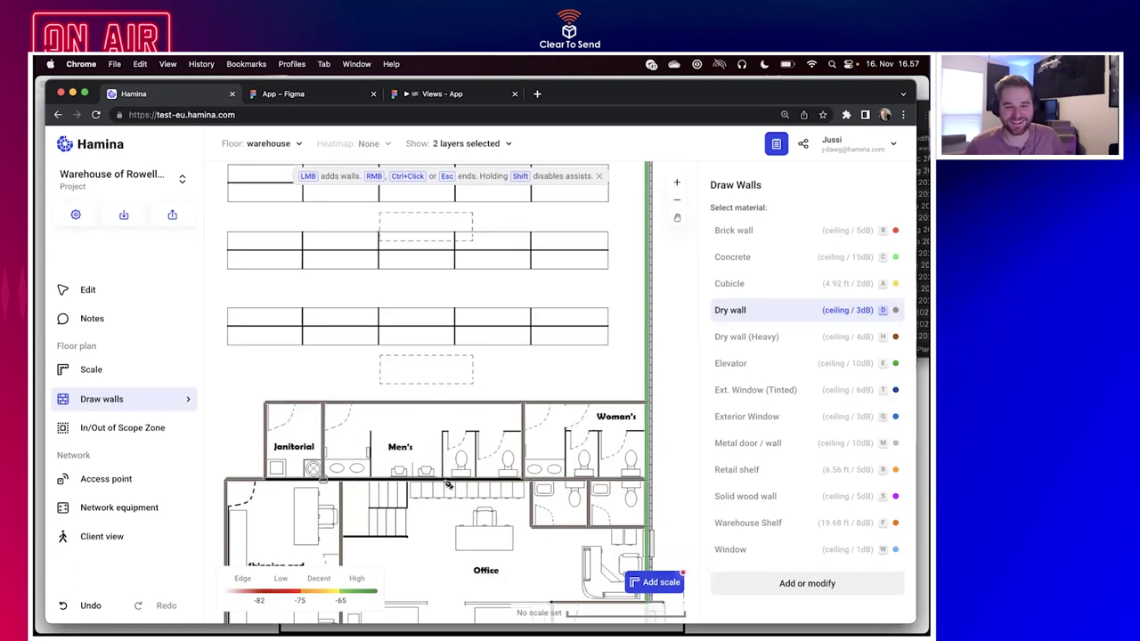
pyautogui.click(439, 481)
pyautogui.click(443, 431)
pyautogui.click(523, 431)
pyautogui.click(523, 479)
pyautogui.click(564, 479)
pyautogui.click(564, 431)
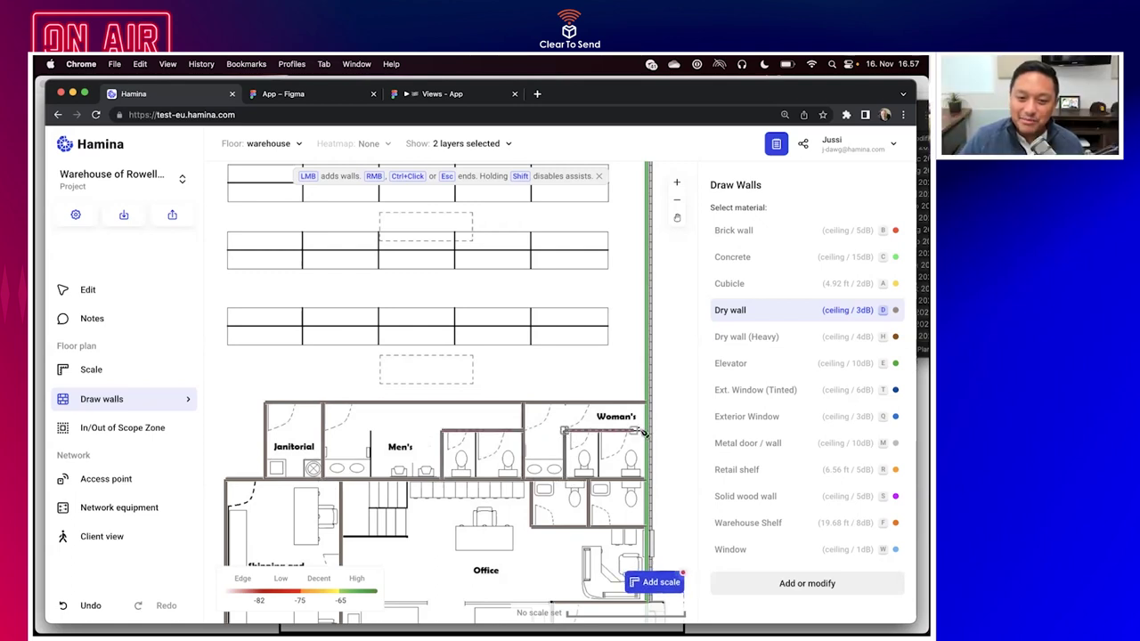
pyautogui.click(644, 431)
pyautogui.scroll(-6, 644, 431)
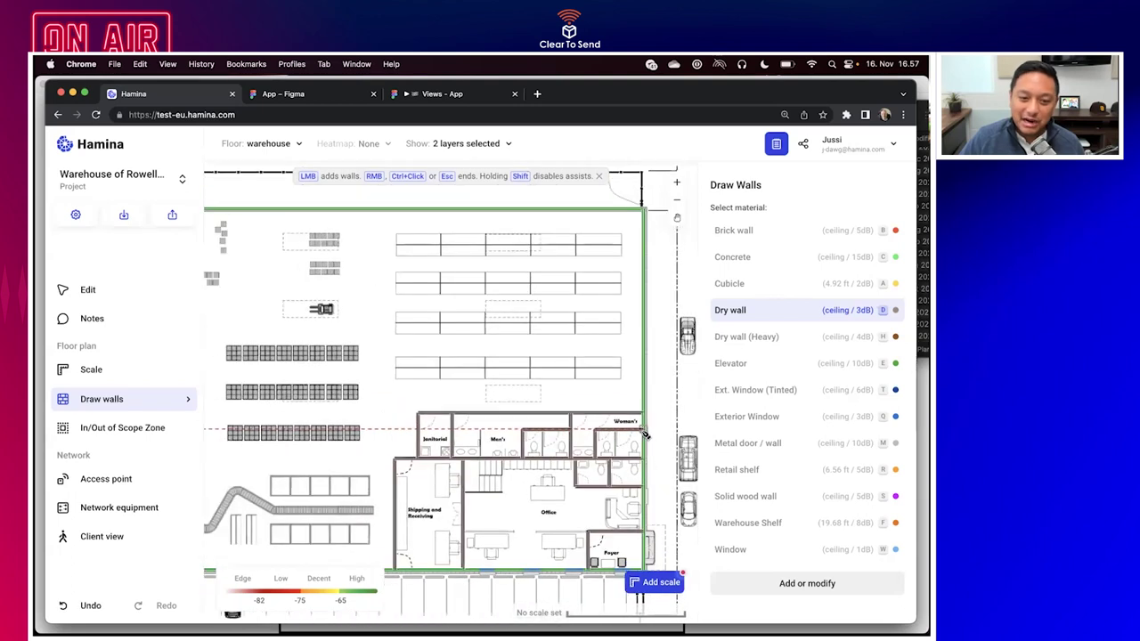
# Open the Wall Editor on Dry wall, then switch over to the reMarkable app.
pyautogui.click(792, 583)
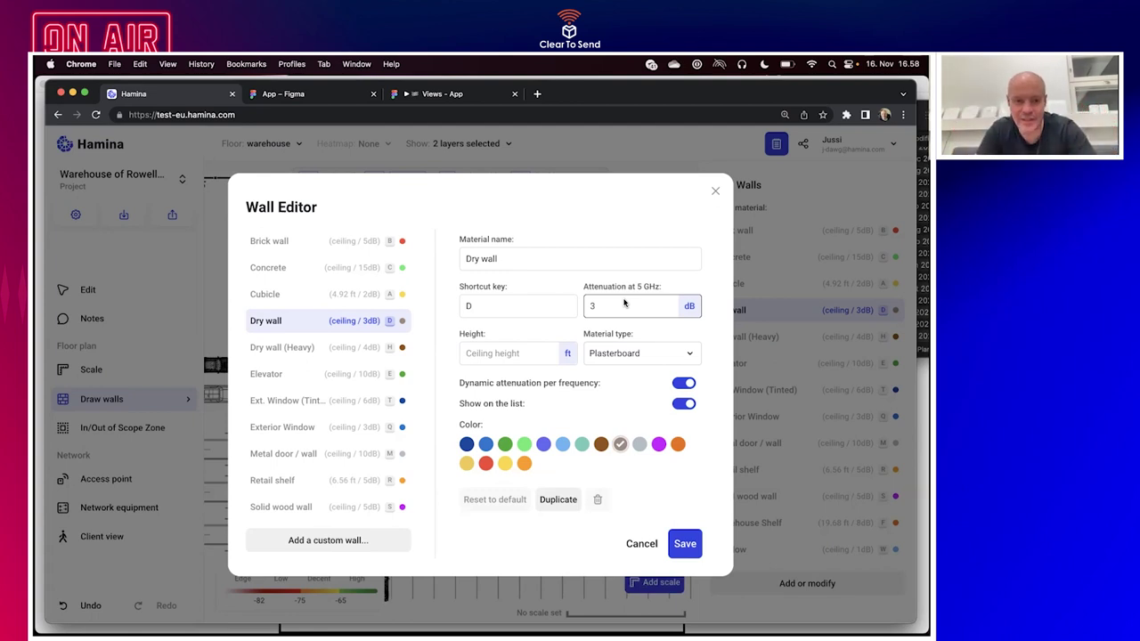
pyautogui.press('super+Tab')
pyautogui.press('super+Tab')
pyautogui.press('super+Tab')
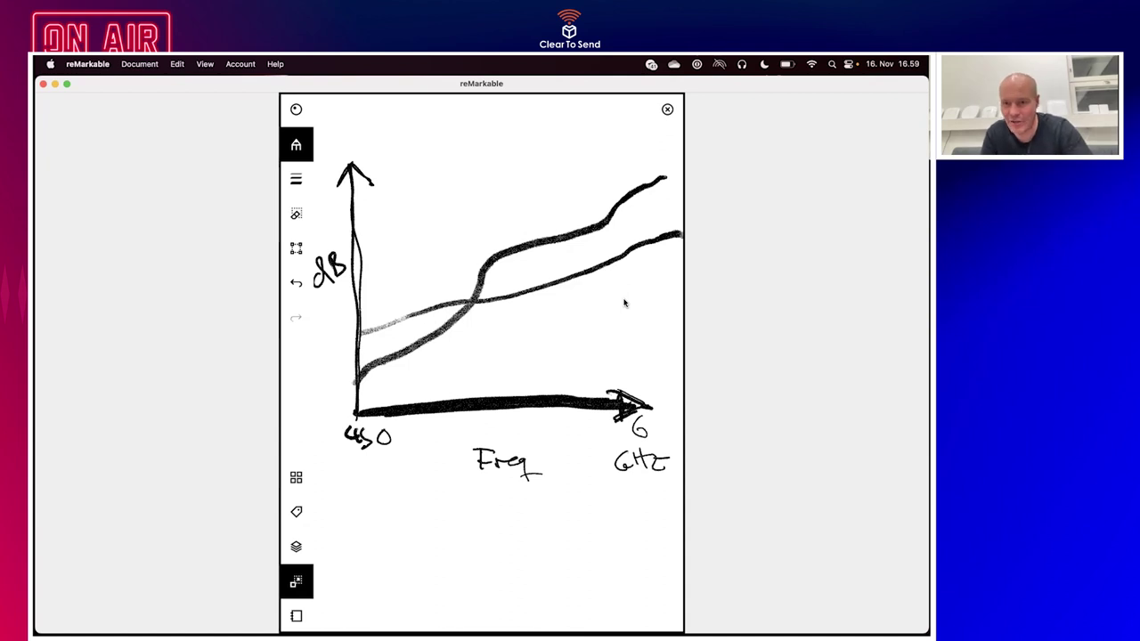
# Switch from reMarkable back to Hamina's Wall Editor.
pyautogui.press('super+Tab')
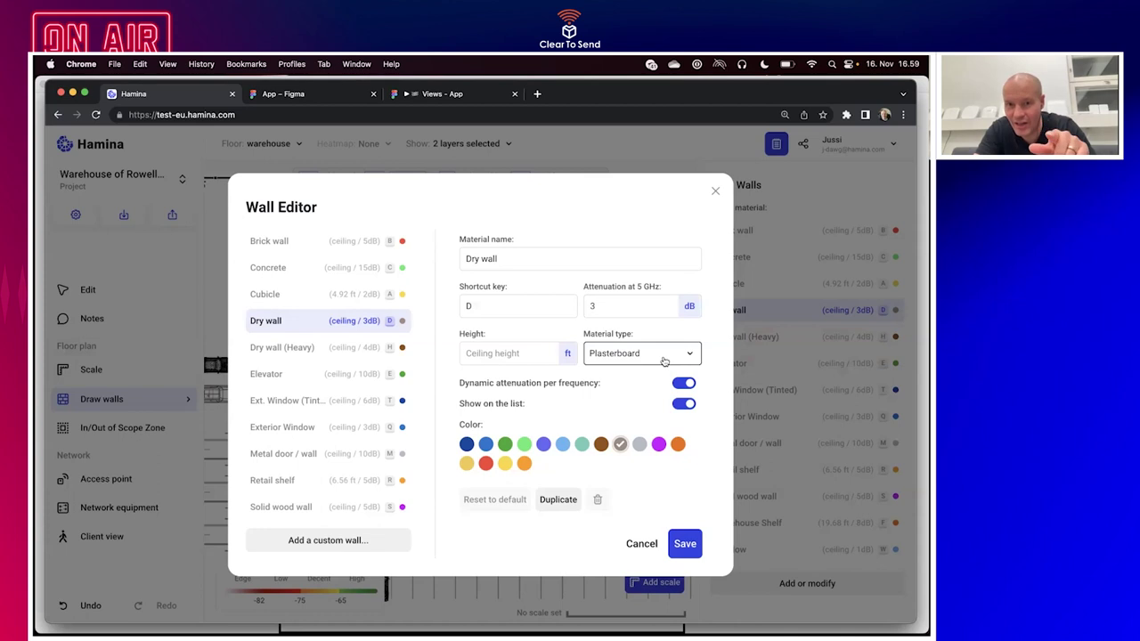
# Look through the Dry wall's material types, keep Plasterboard, and cancel the Wall Editor.
pyautogui.click(664, 360)
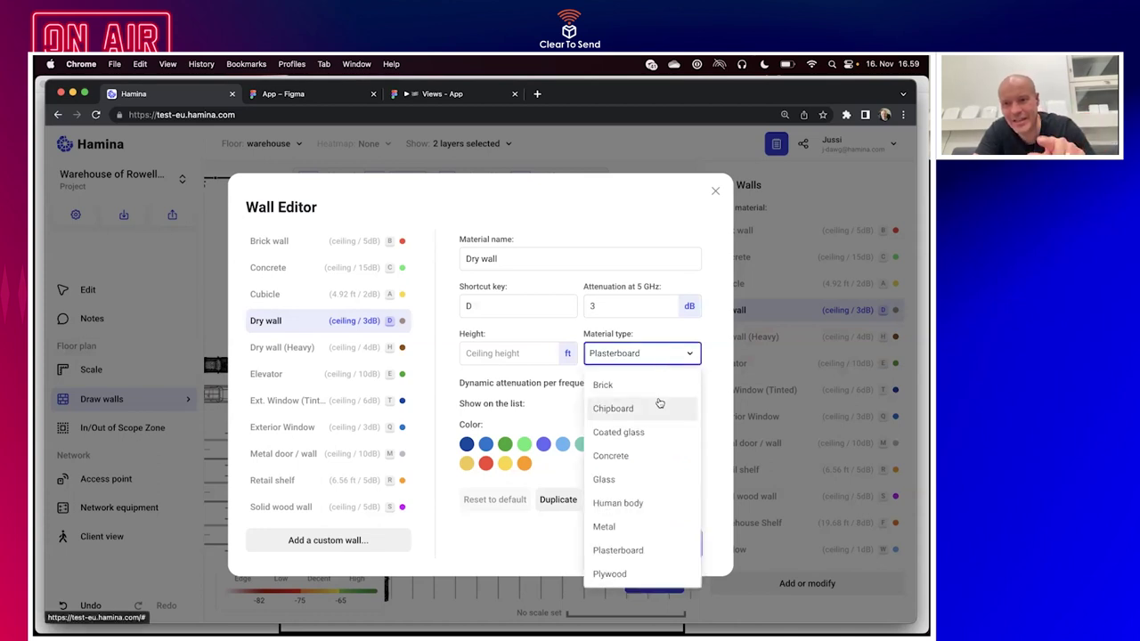
pyautogui.click(523, 537)
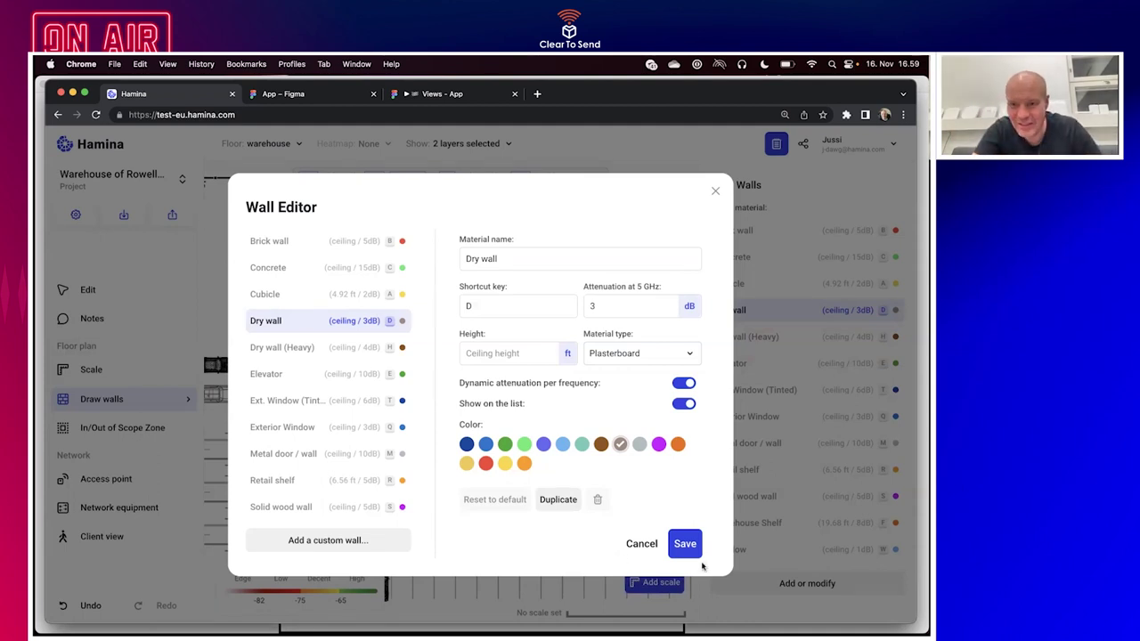
pyautogui.click(643, 545)
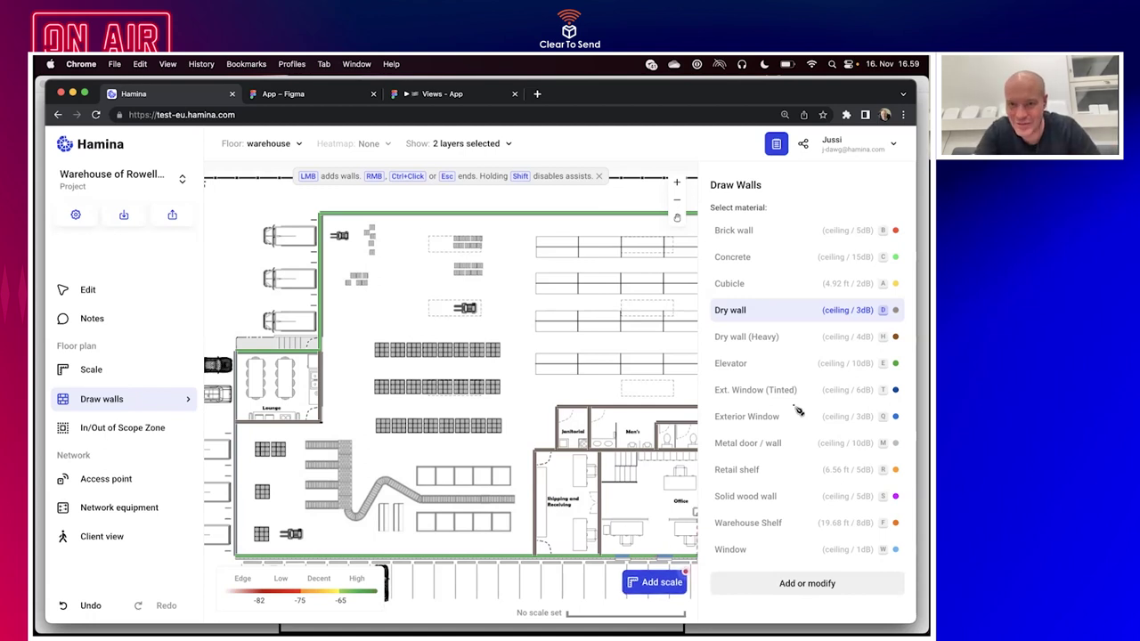
# Zoom the plan out and back in, then show the Draw walls mode options.
pyautogui.scroll(-5, 478, 431)
pyautogui.scroll(-1, 479, 434)
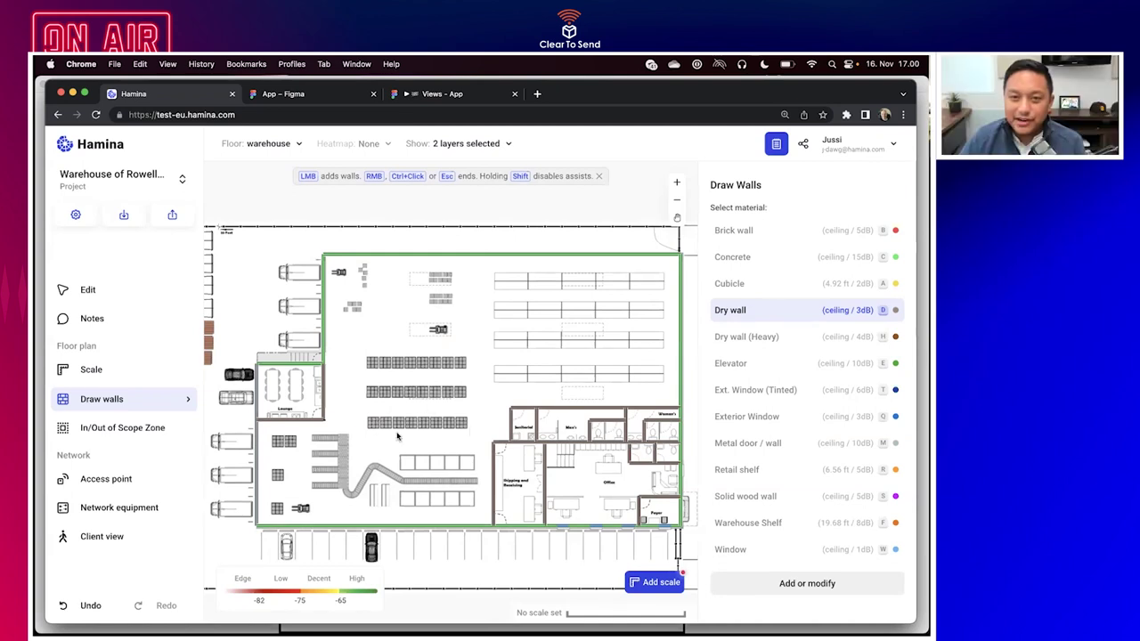
pyautogui.scroll(5, 397, 436)
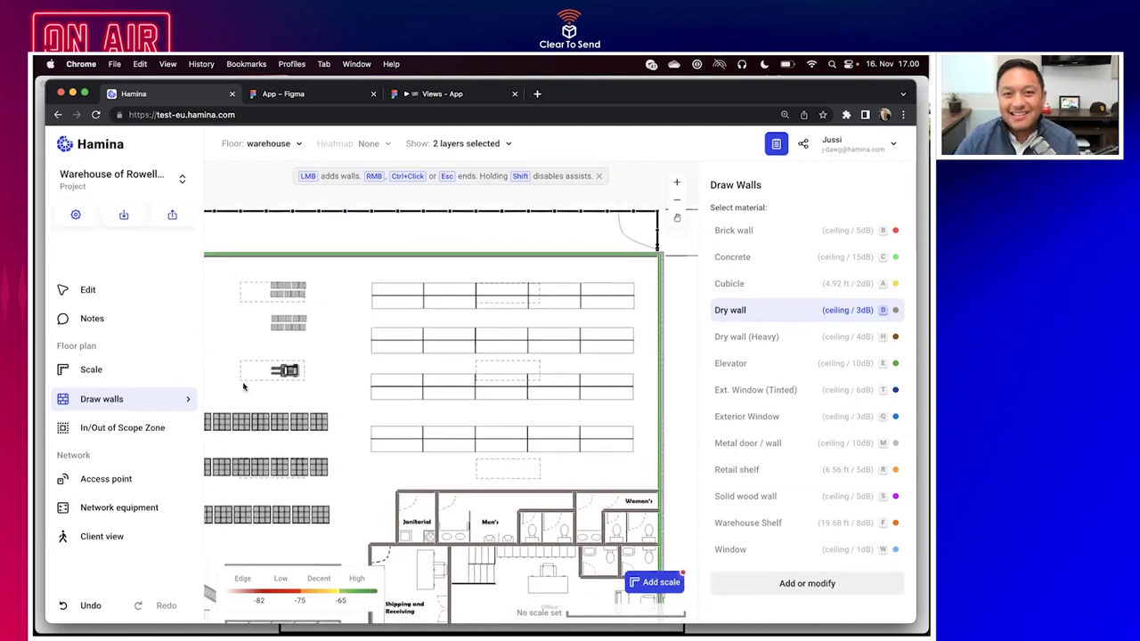
pyautogui.click(122, 402)
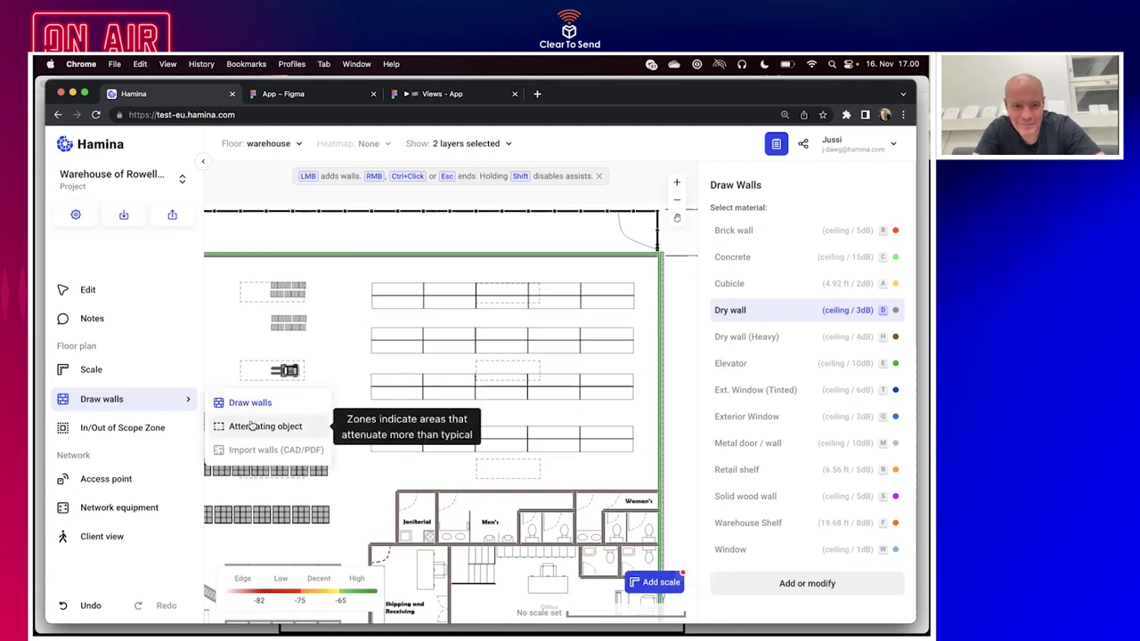
# Cover the four upper shelf rows with Shelf - Warehouse attenuating objects and open the type editor.
pyautogui.click(253, 425)
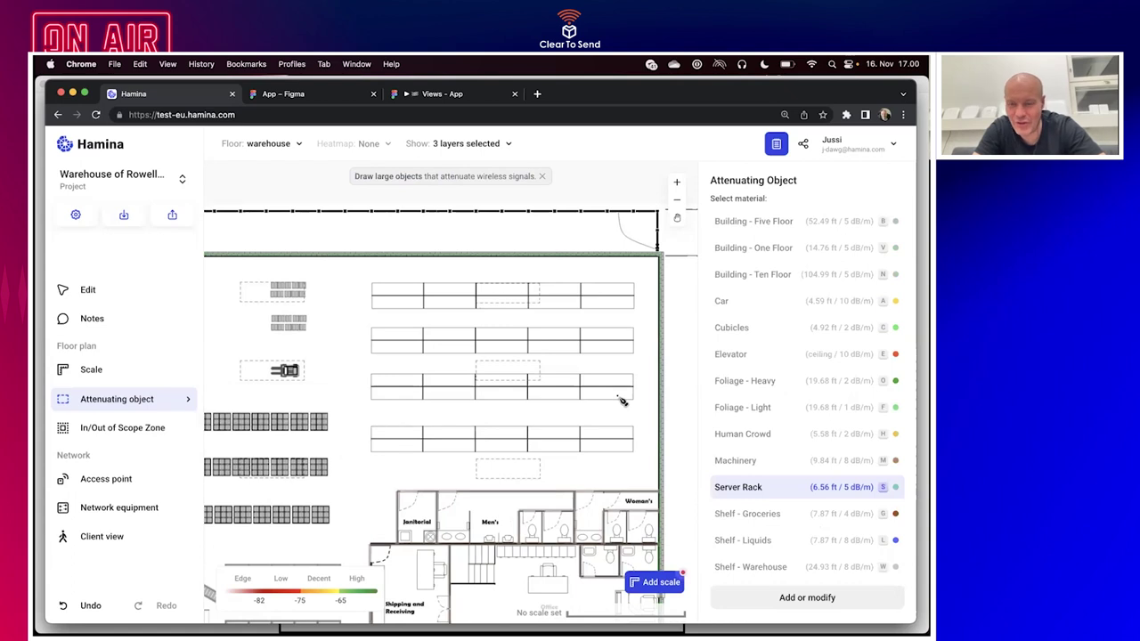
pyautogui.click(740, 566)
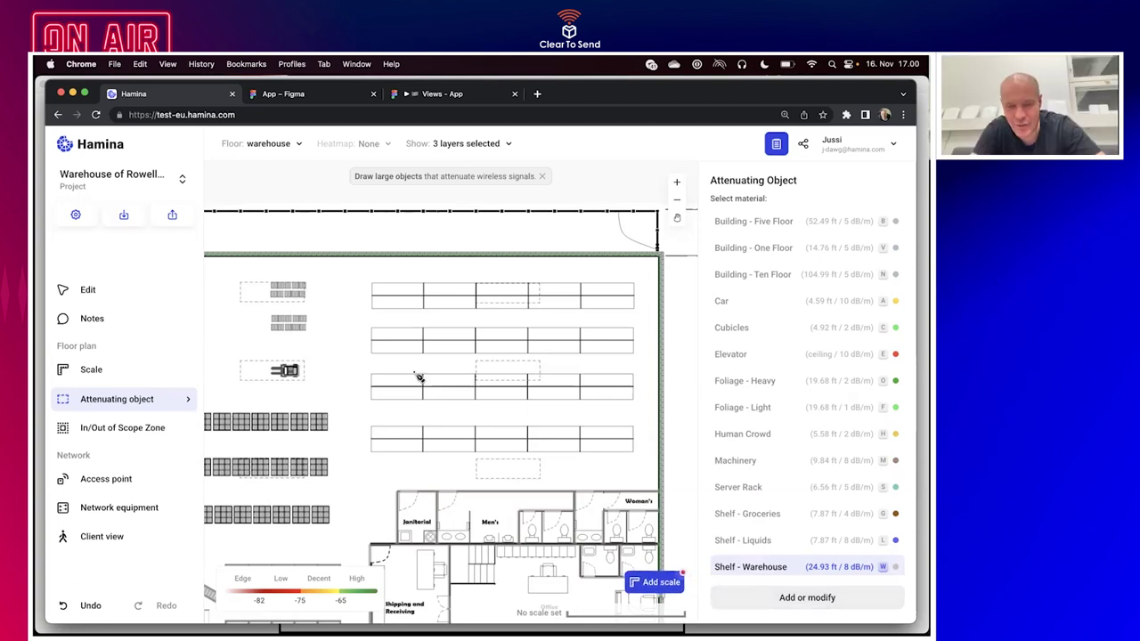
pyautogui.moveTo(377, 288)
pyautogui.mouseDown()
pyautogui.moveTo(528, 312)
pyautogui.moveTo(638, 312)
pyautogui.mouseUp()
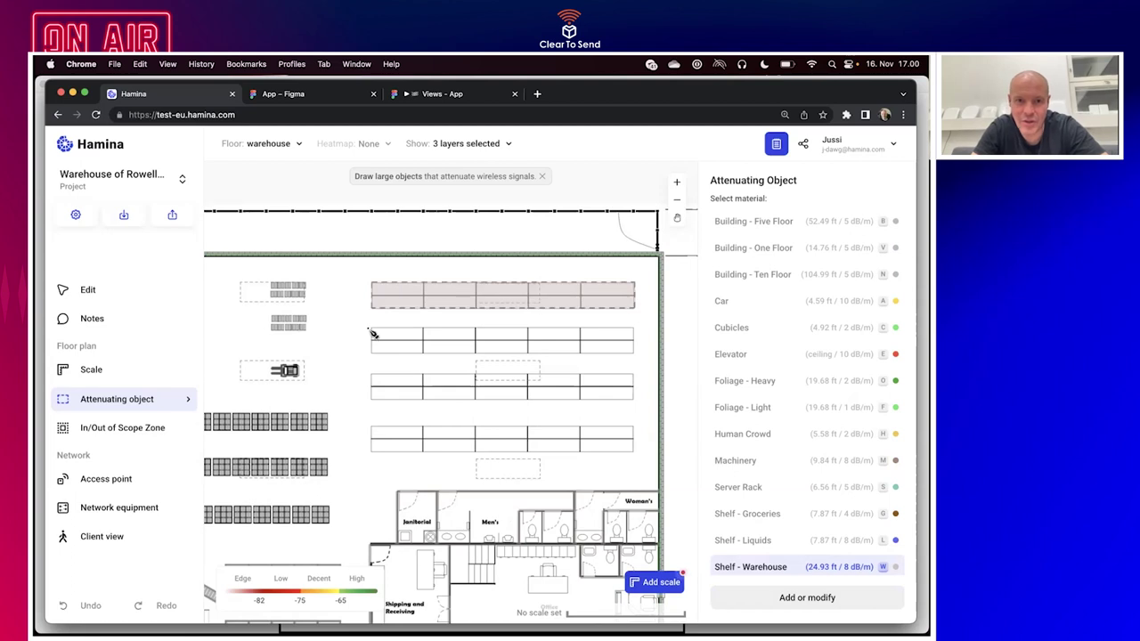
pyautogui.moveTo(373, 329)
pyautogui.mouseDown()
pyautogui.moveTo(505, 378)
pyautogui.moveTo(637, 358)
pyautogui.mouseUp()
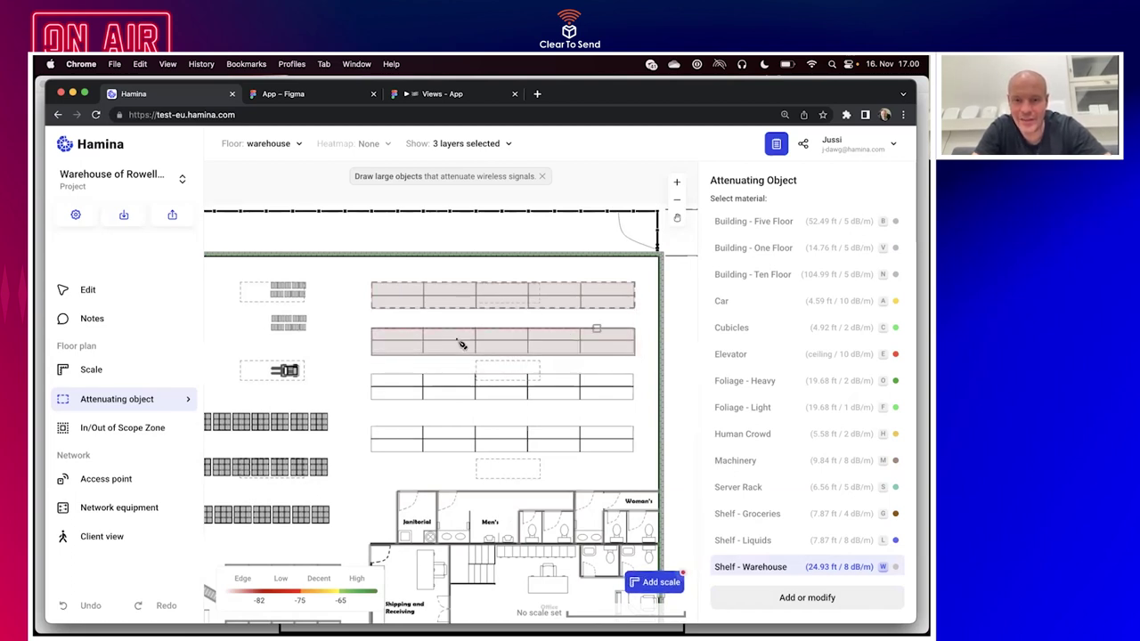
pyautogui.moveTo(375, 376); pyautogui.dragTo(637, 405)
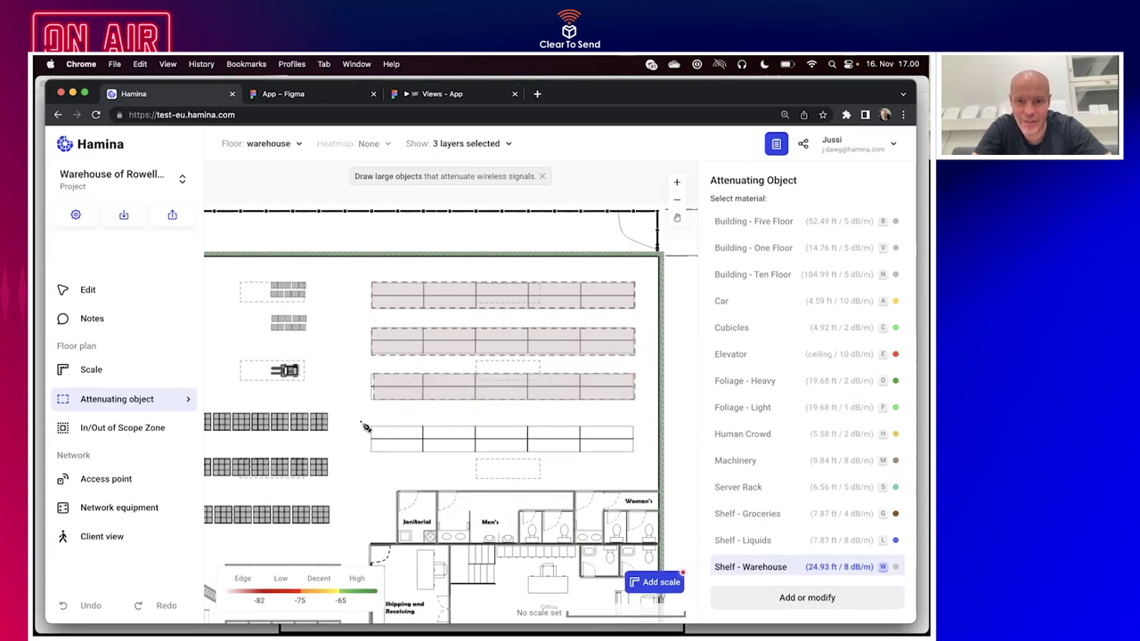
pyautogui.moveTo(373, 428); pyautogui.dragTo(637, 457)
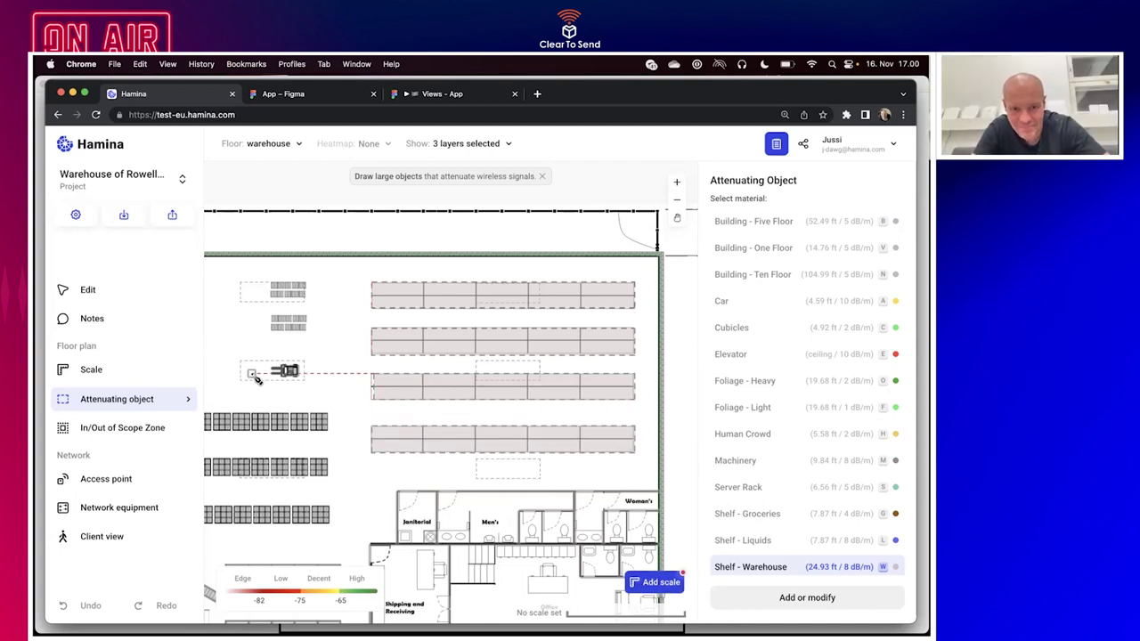
pyautogui.hscroll(-6, 256, 379)
pyautogui.scroll(-2, 256, 379)
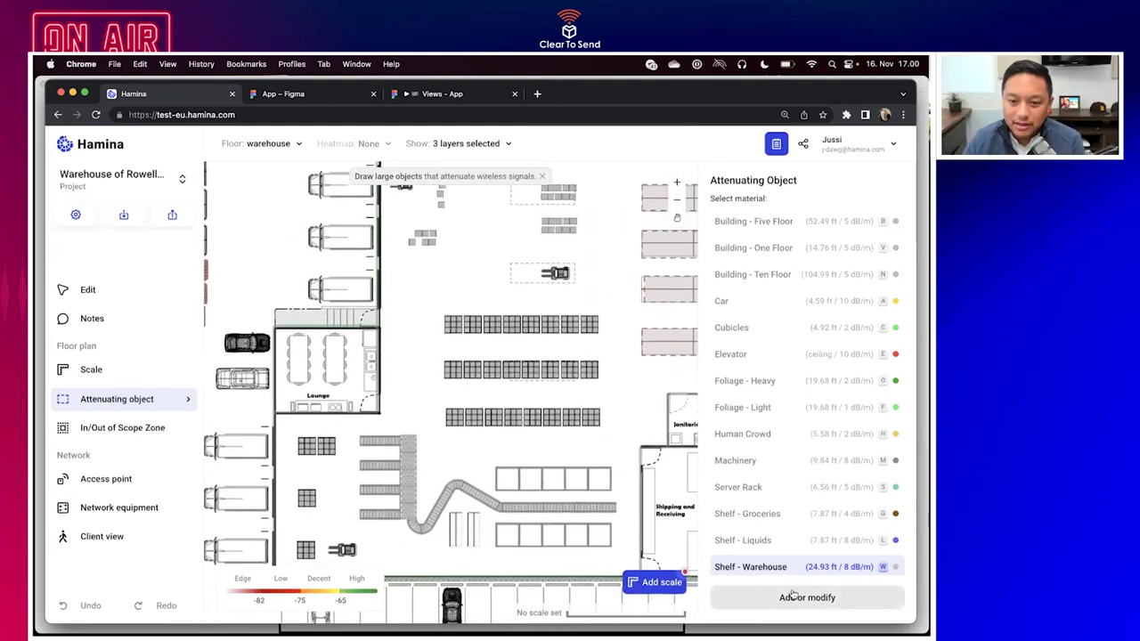
pyautogui.click(792, 596)
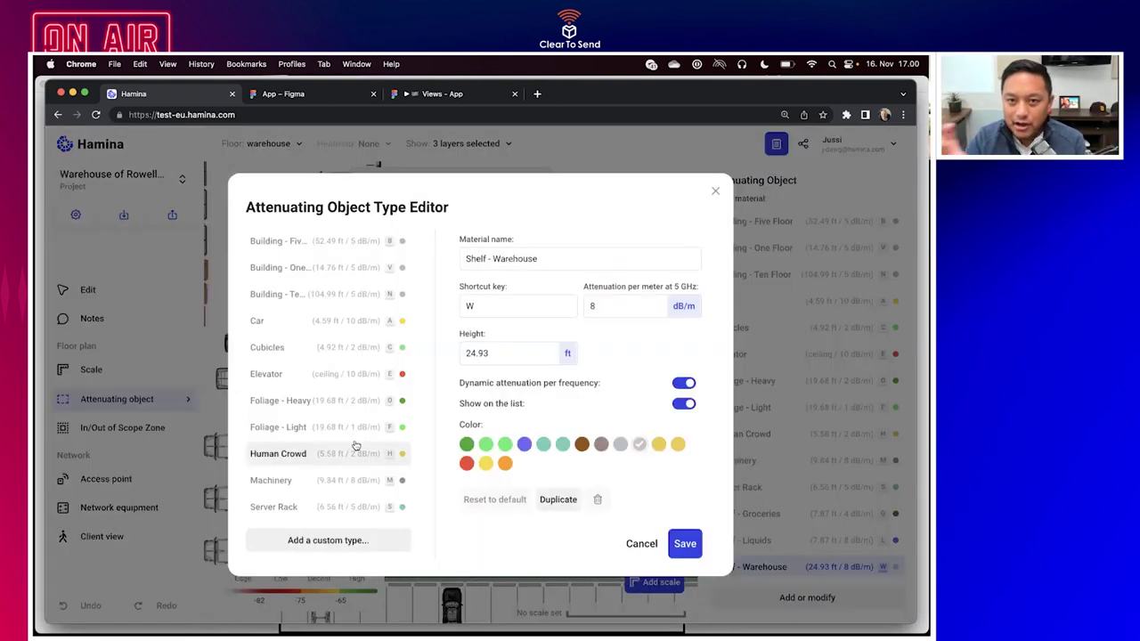
# Duplicate Shelf - Warehouse as 'Shelf - Warehouse 12ft' with shortcut Q and 12 ft height.
pyautogui.scroll(-3, 354, 445)
pyautogui.click(559, 501)
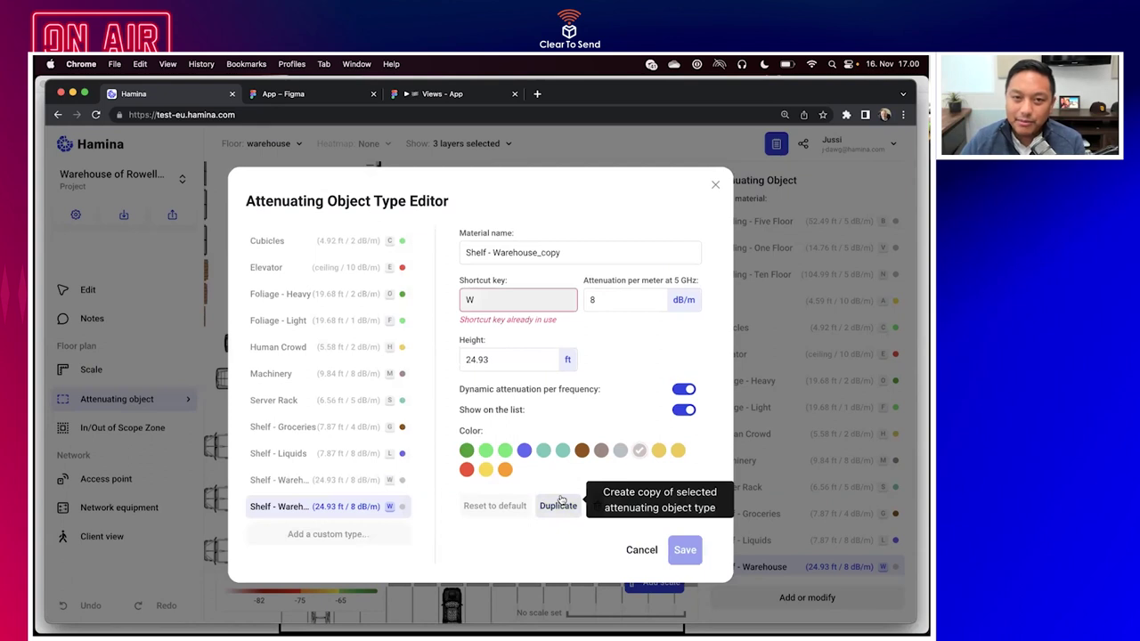
pyautogui.click(488, 303)
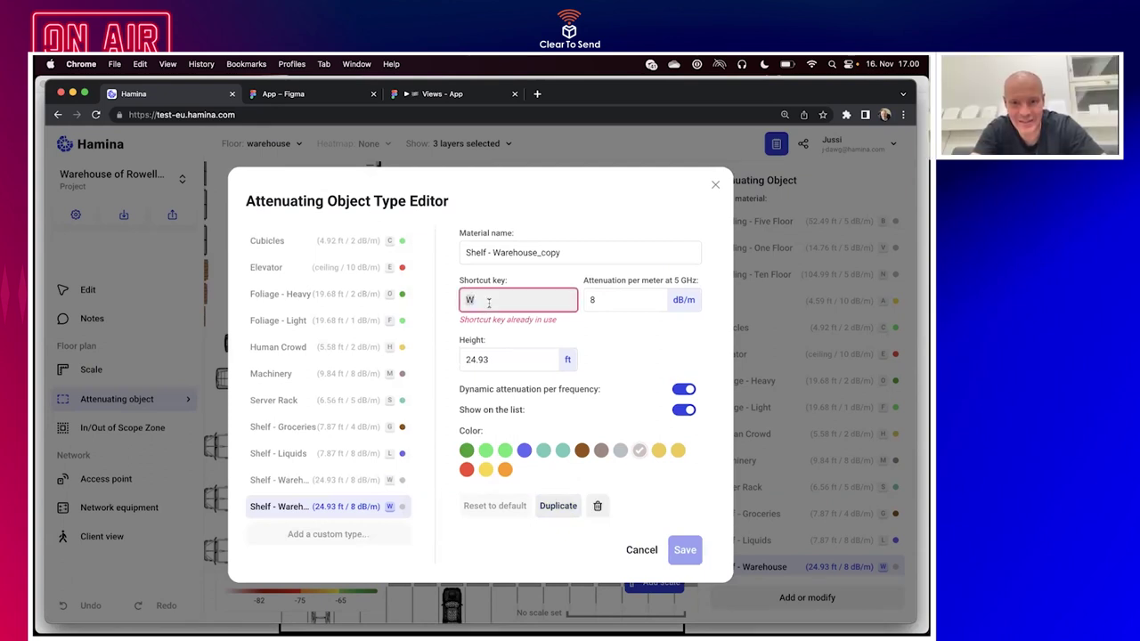
pyautogui.press('BackSpace')
pyautogui.write('Q')
pyautogui.press('Tab')
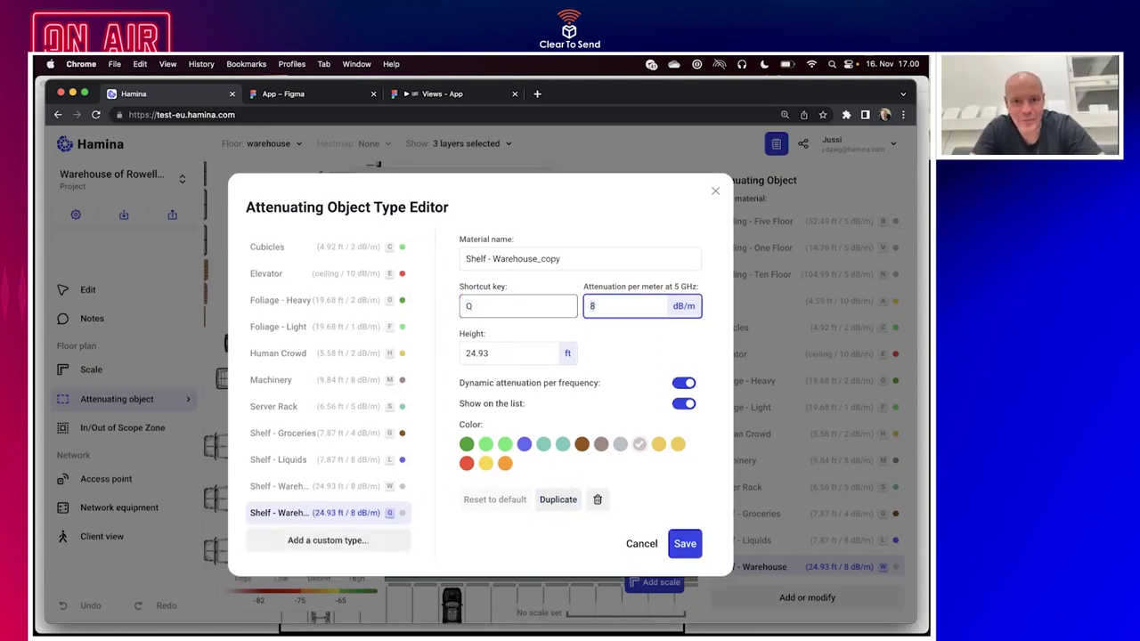
pyautogui.moveTo(537, 258); pyautogui.dragTo(595, 258)
pyautogui.press('BackSpace')
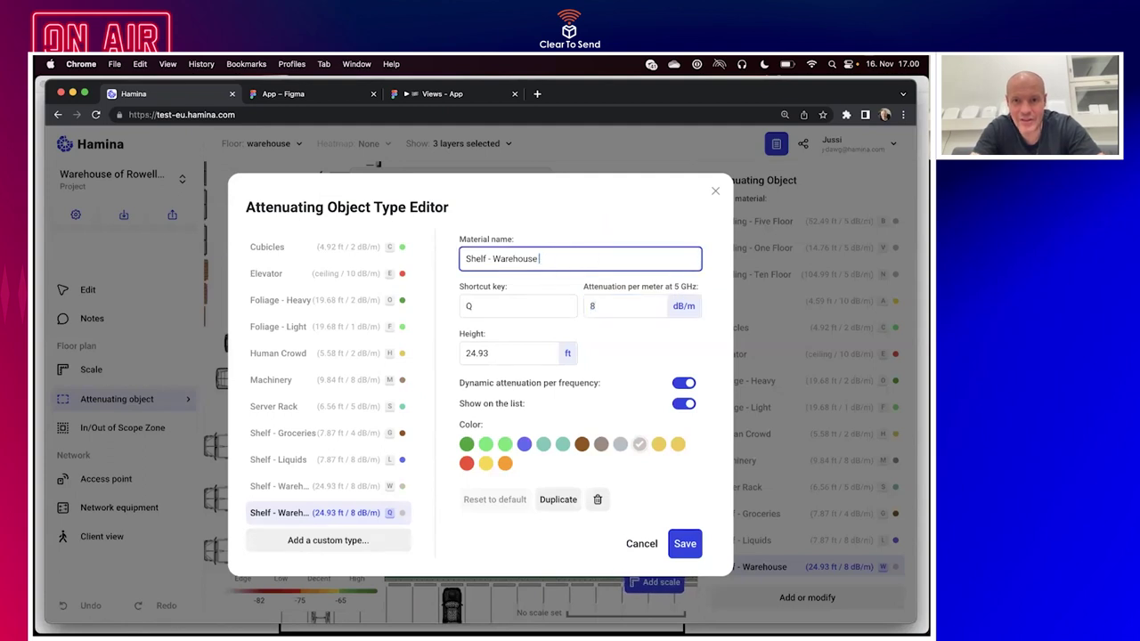
pyautogui.write('4')
pyautogui.press('BackSpace')
pyautogui.write('12ft')
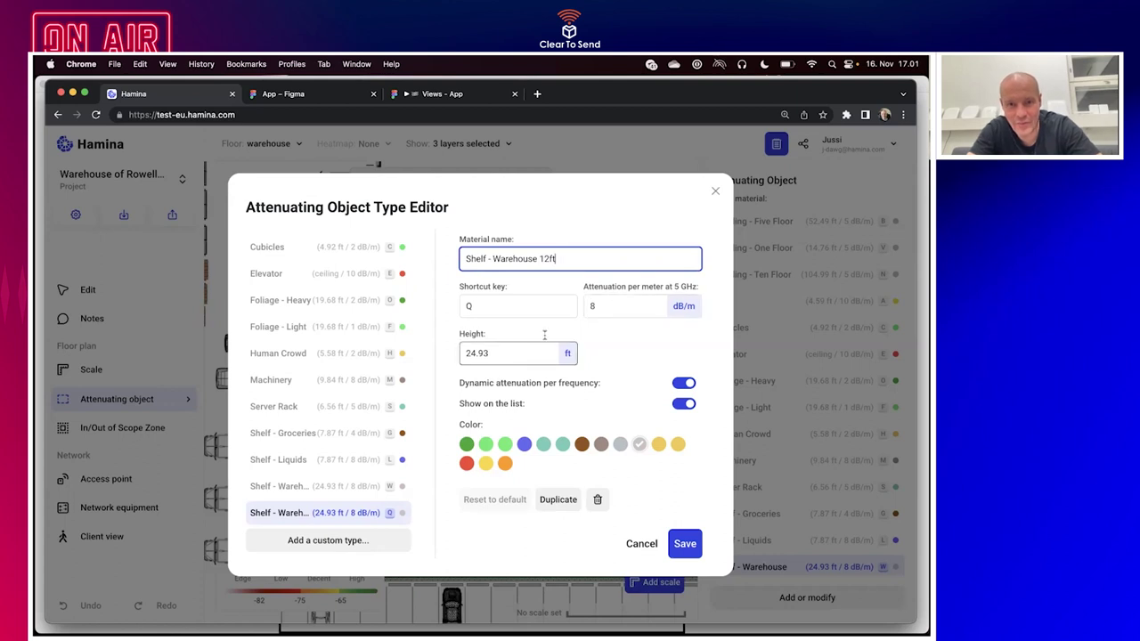
pyautogui.click(515, 352)
# Save a 12 ft shelf type and cover the three box shelf rows with attenuating objects.
pyautogui.write('12')
pyautogui.click(687, 545)
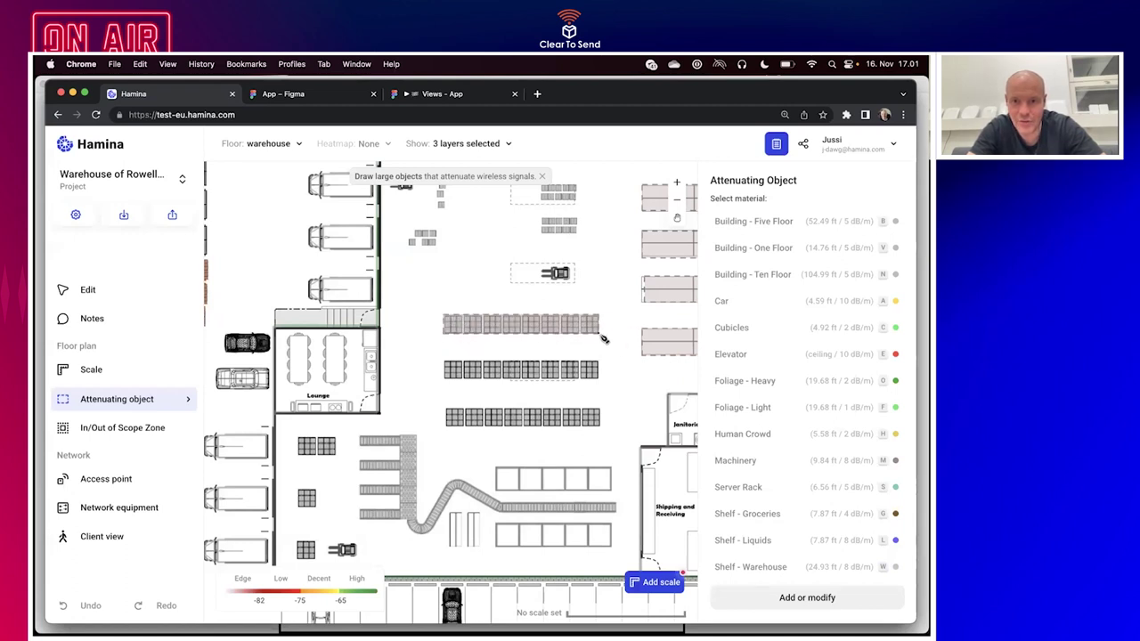
pyautogui.moveTo(442, 356); pyautogui.dragTo(597, 381)
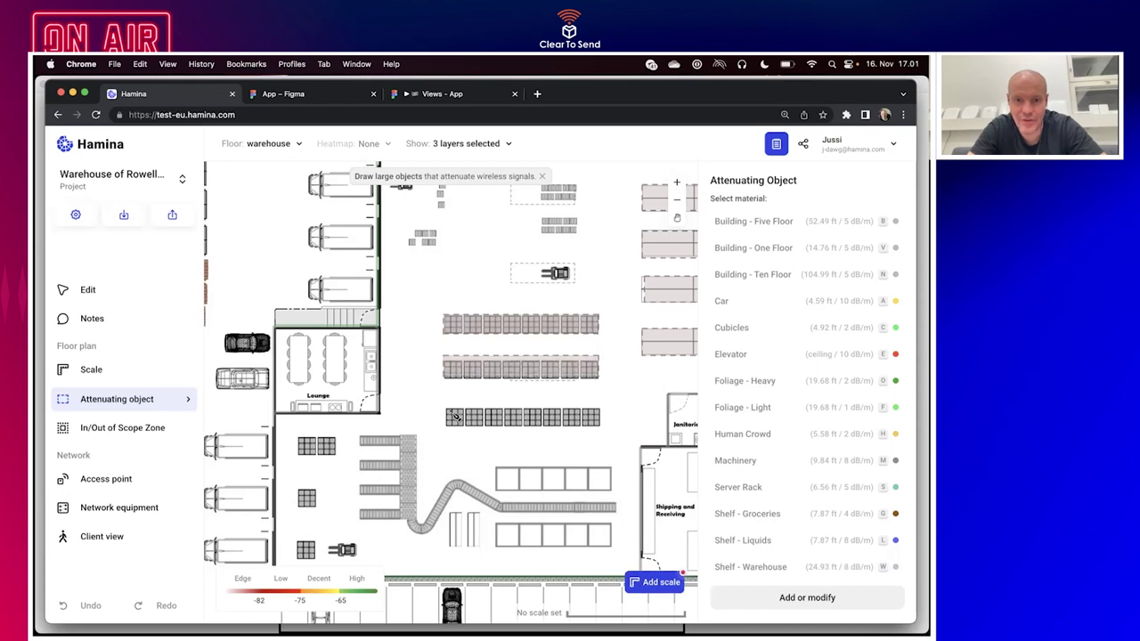
pyautogui.moveTo(445, 409); pyautogui.dragTo(602, 432)
pyautogui.moveTo(498, 467); pyautogui.dragTo(609, 494)
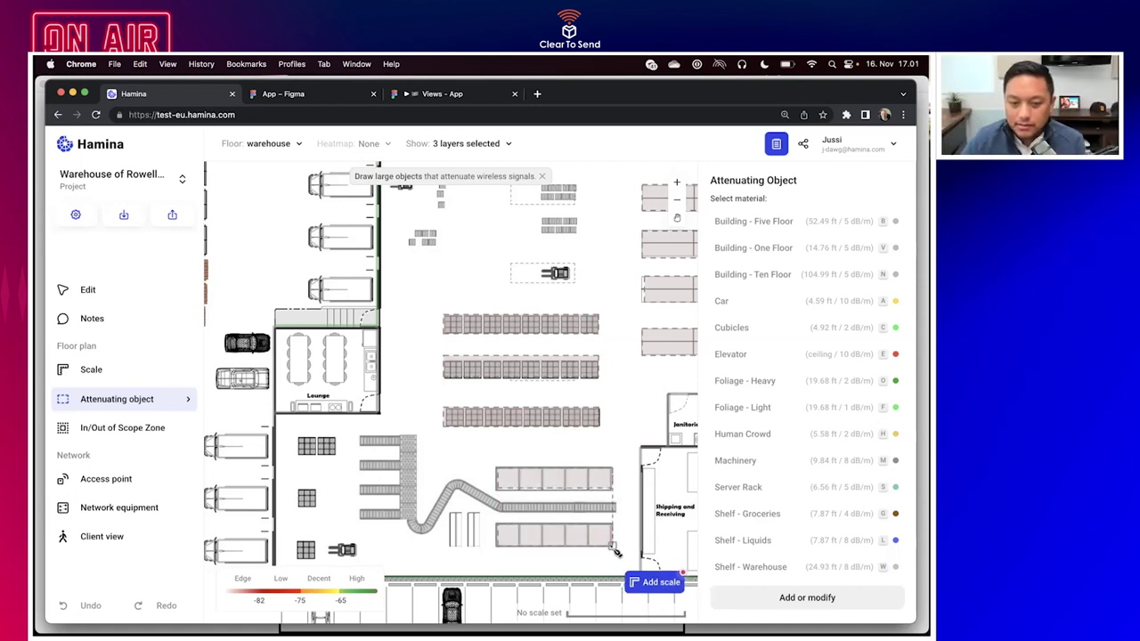
# Switch to the Truck material and outline the five parked trucks along the left side.
pyautogui.scroll(-2, 721, 526)
pyautogui.click(725, 563)
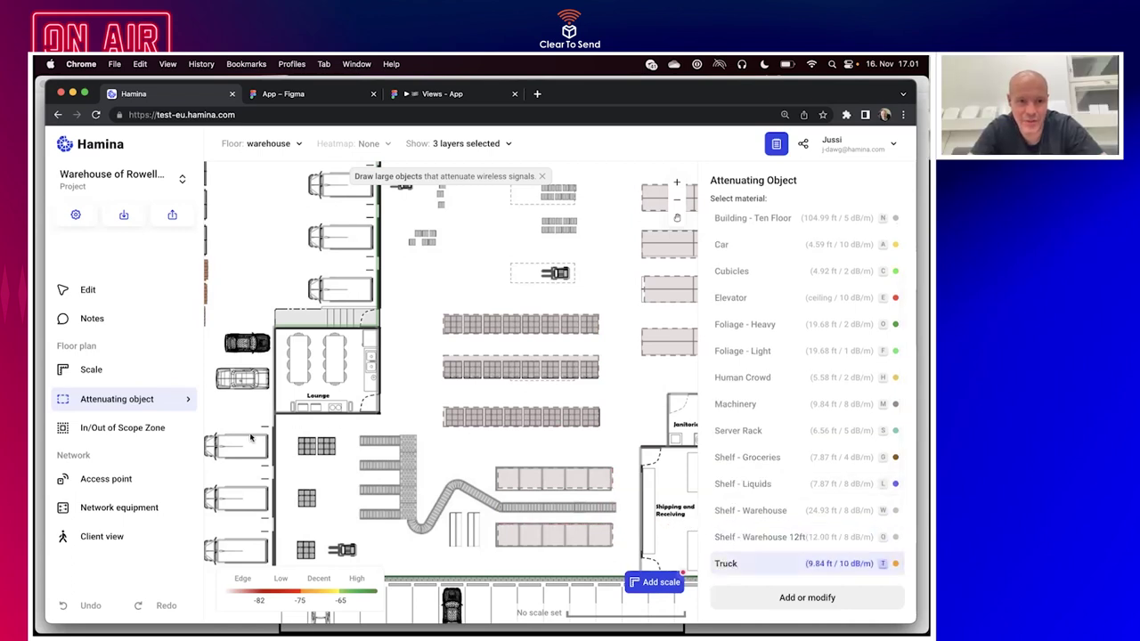
pyautogui.hscroll(-3, 251, 436)
pyautogui.moveTo(329, 412); pyautogui.dragTo(336, 424)
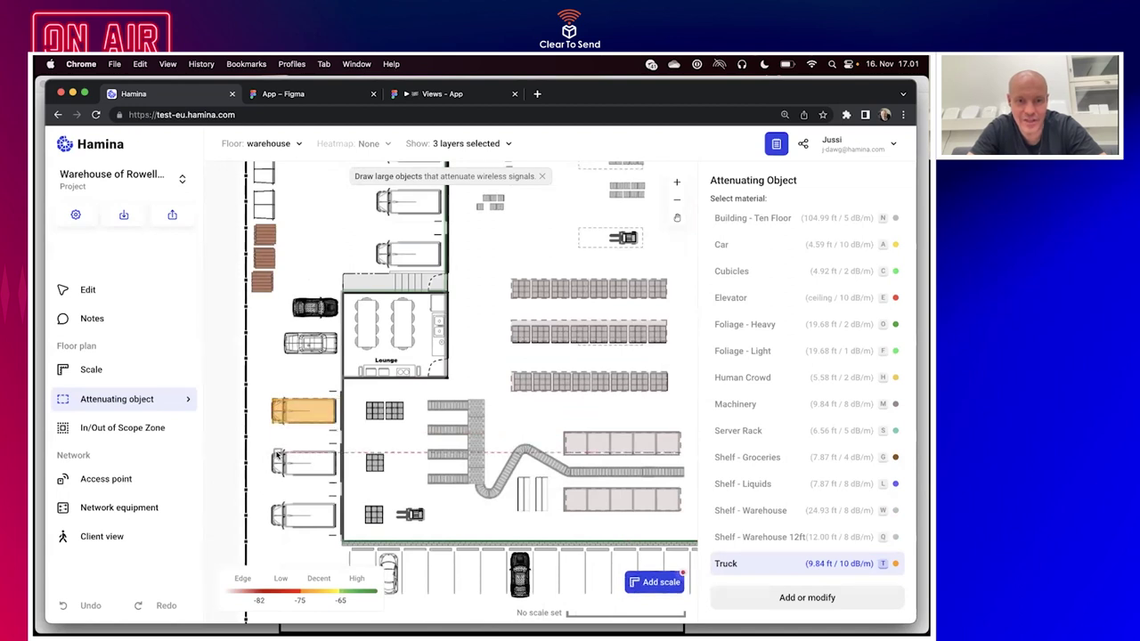
pyautogui.moveTo(276, 452); pyautogui.dragTo(337, 475)
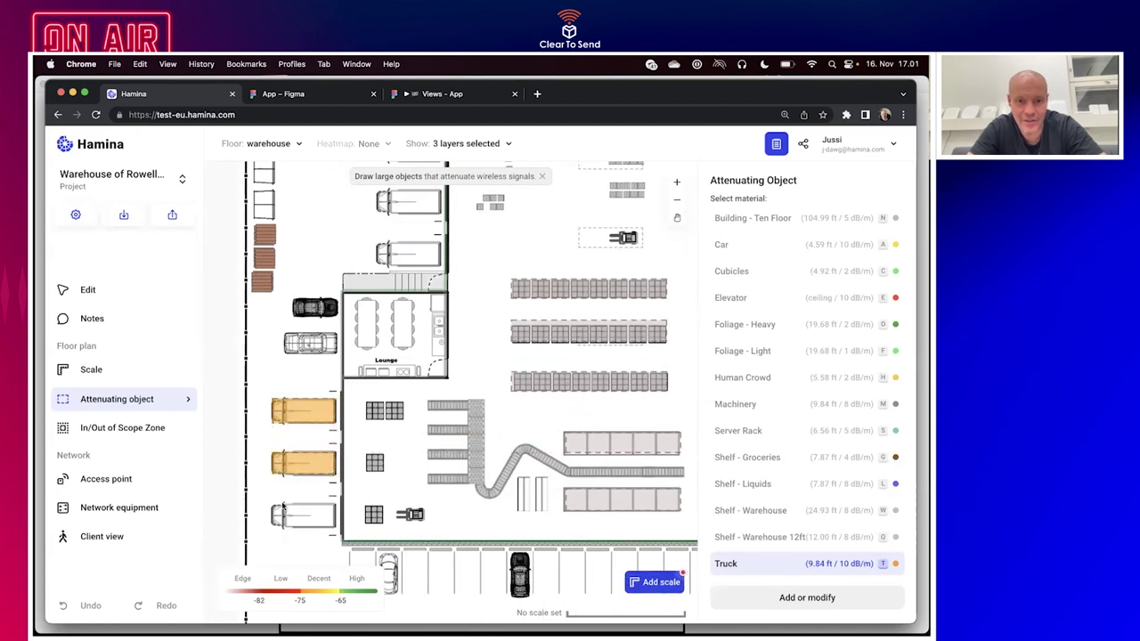
pyautogui.moveTo(272, 501); pyautogui.dragTo(334, 525)
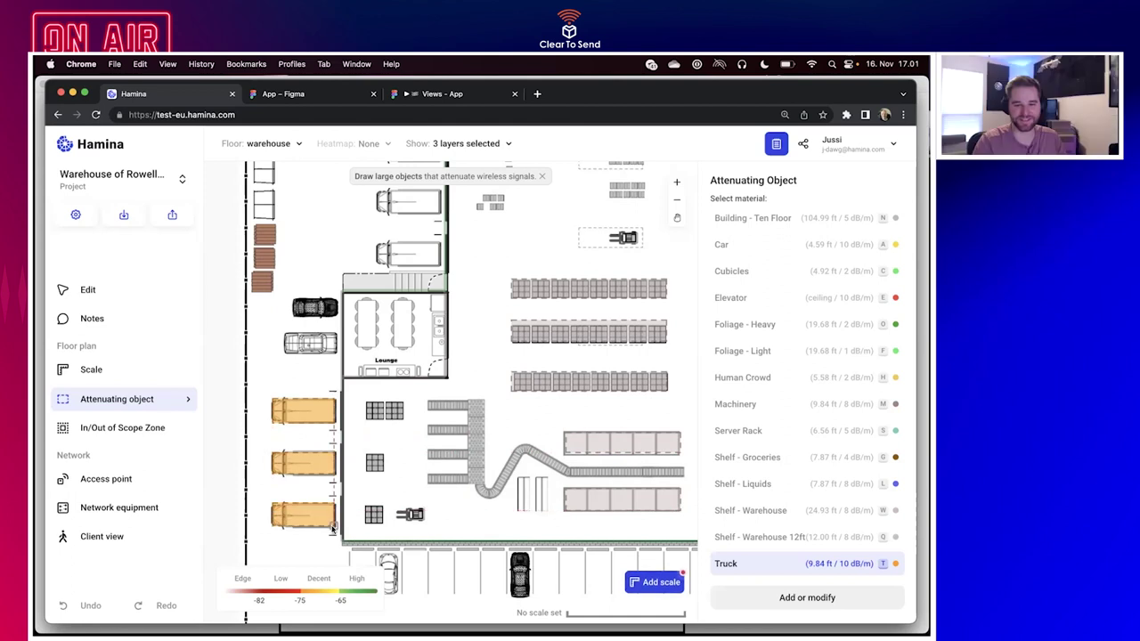
pyautogui.scroll(5, 332, 528)
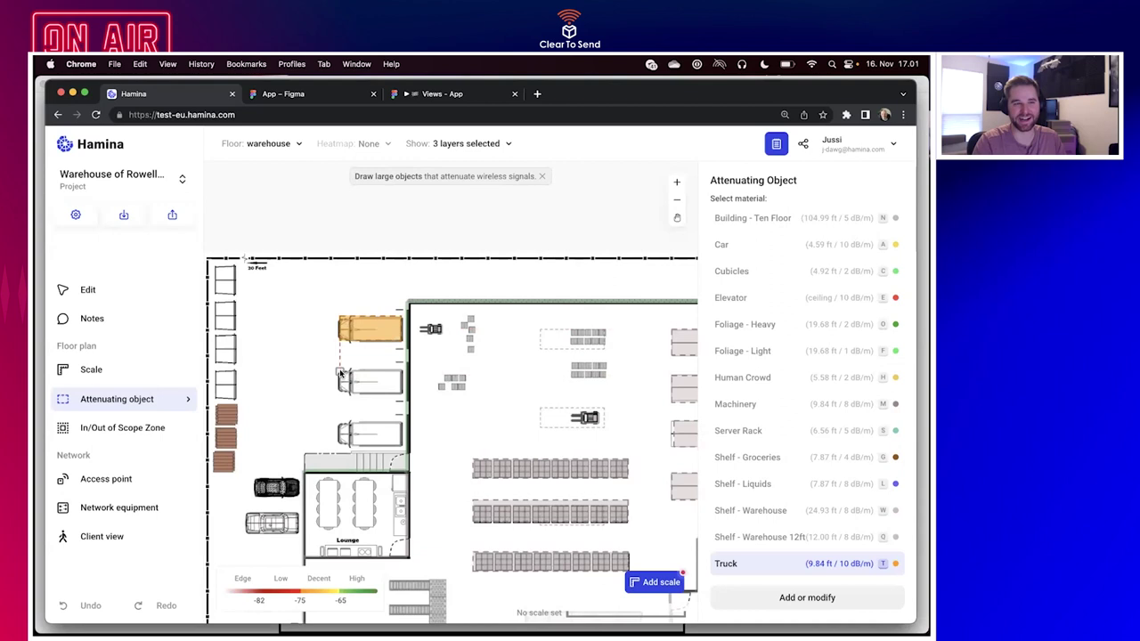
pyautogui.moveTo(374, 383); pyautogui.dragTo(397, 393)
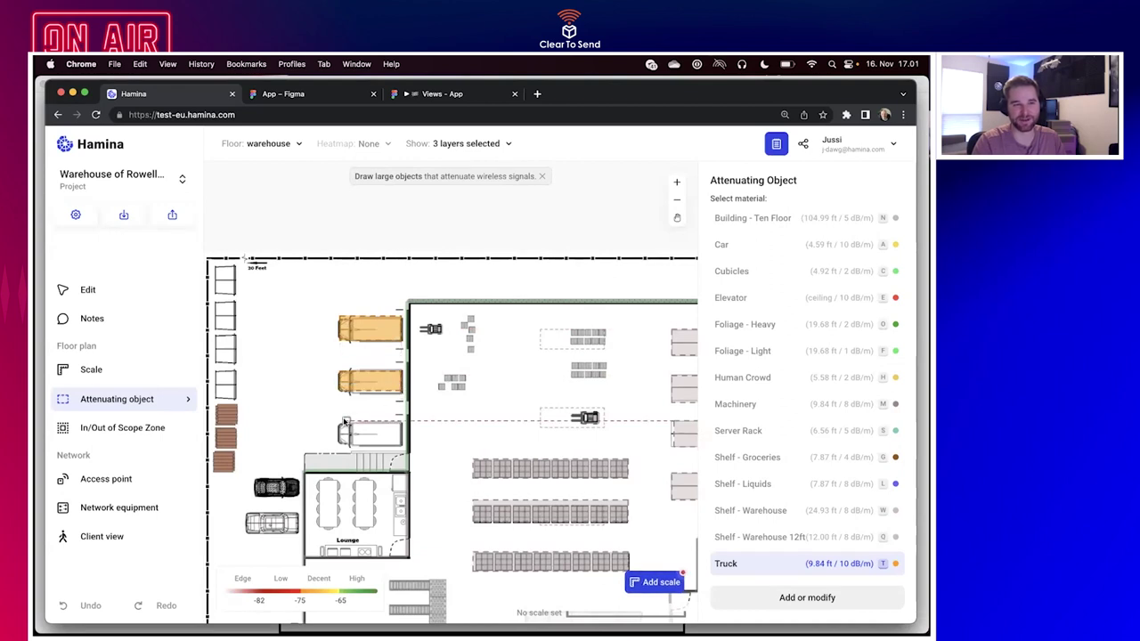
pyautogui.moveTo(397, 445); pyautogui.dragTo(401, 450)
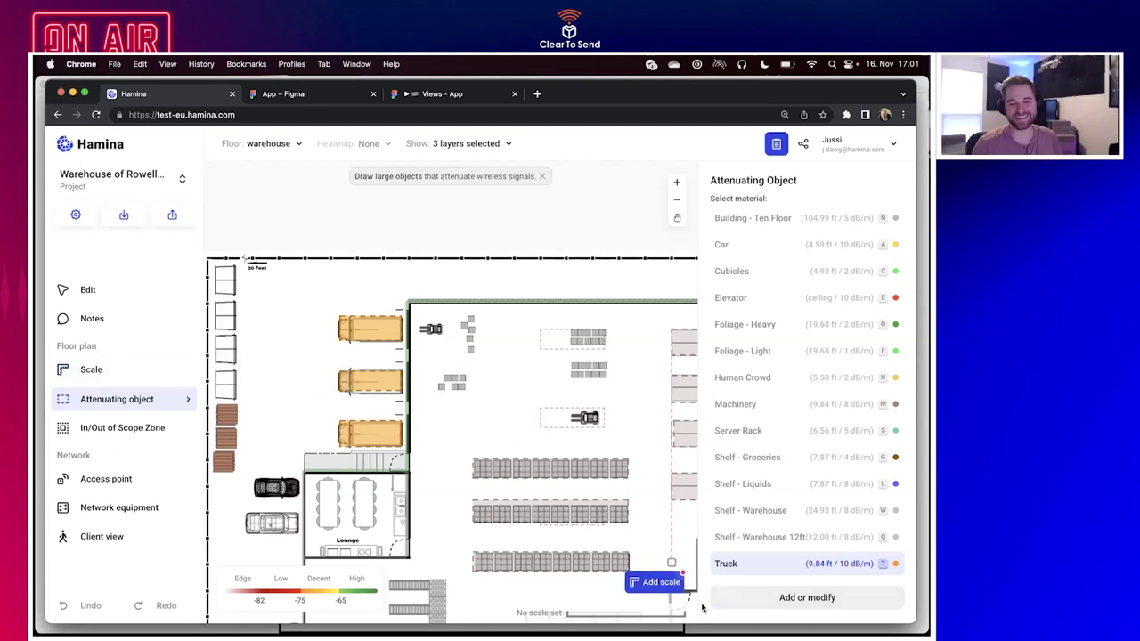
# Draw a scale reference line along the lounge wall and set its length to 15 ft.
pyautogui.click(669, 583)
pyautogui.scroll(5, 561, 391)
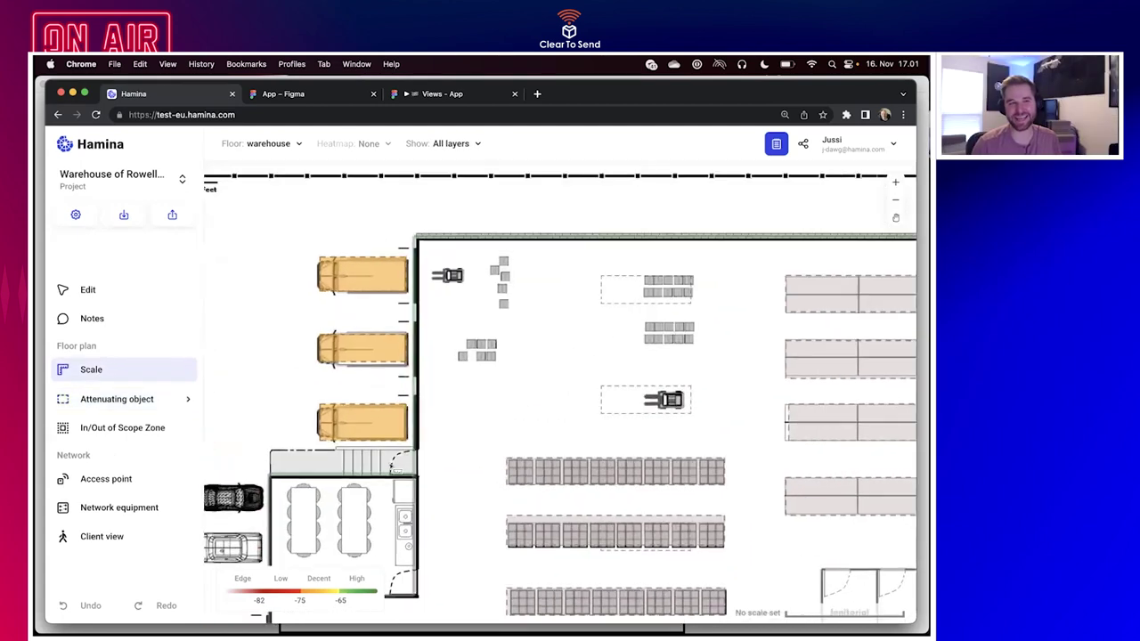
pyautogui.scroll(-6, 561, 392)
pyautogui.scroll(5, 392, 465)
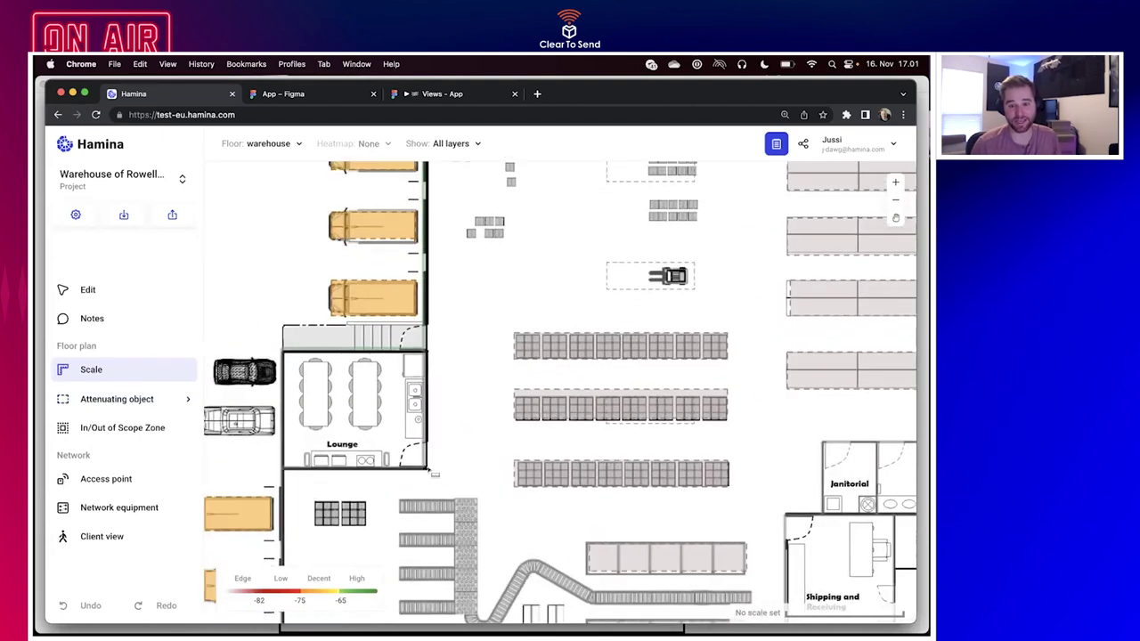
pyautogui.click(423, 358)
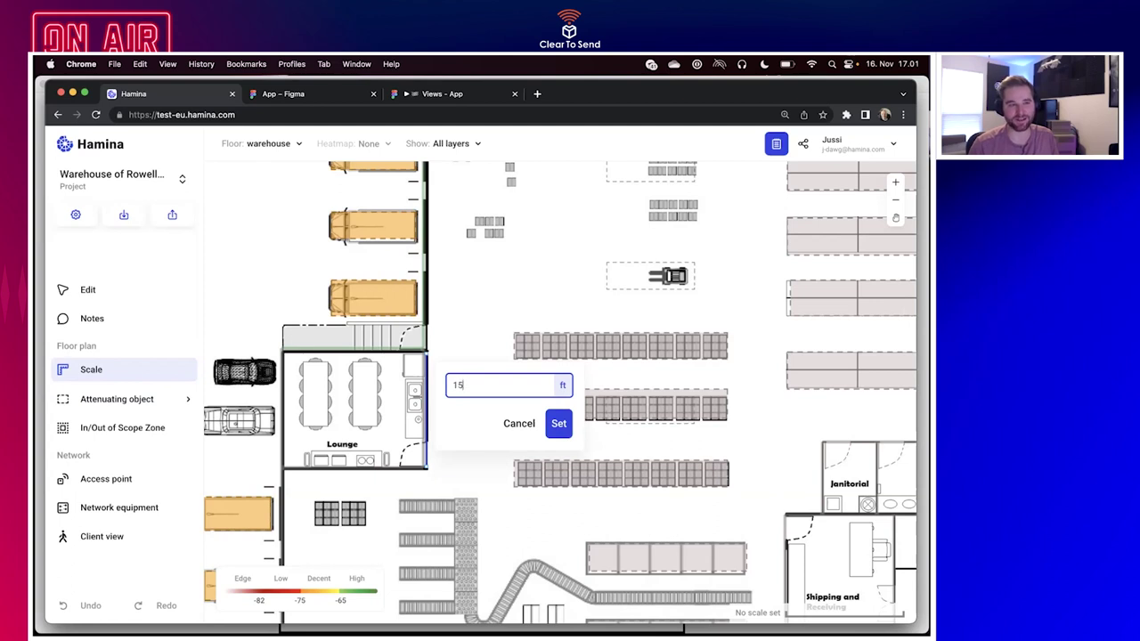
pyautogui.write('15')
pyautogui.press('Return')
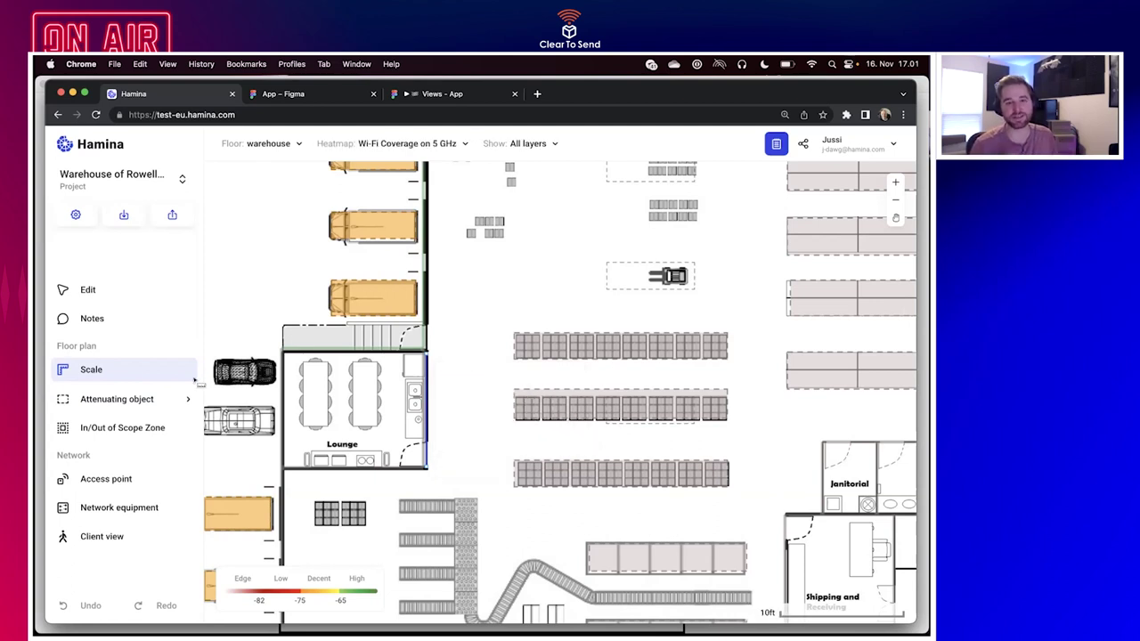
pyautogui.scroll(-2, 475, 380)
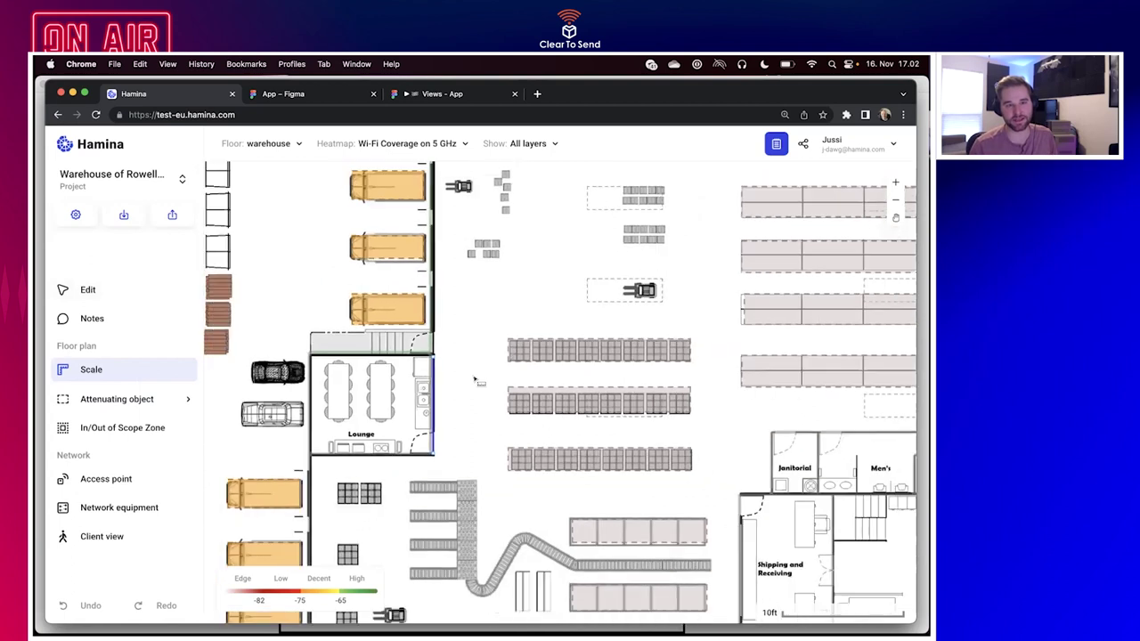
pyautogui.scroll(-3, 474, 380)
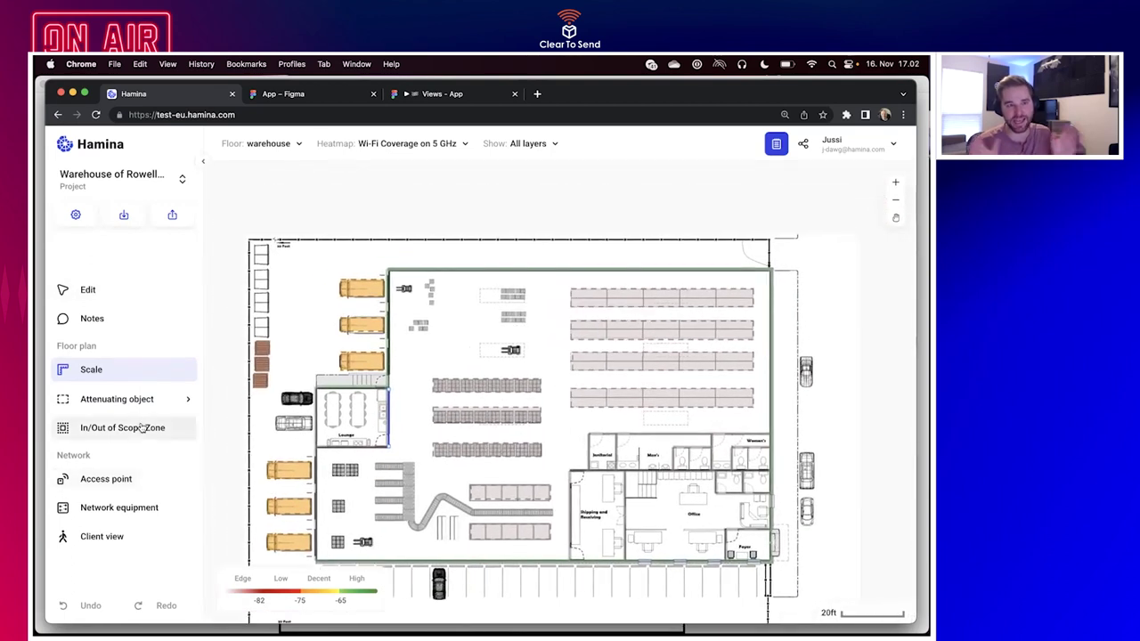
# Start a new Wi-Fi access point using the Aruba AP-344 model.
pyautogui.click(129, 478)
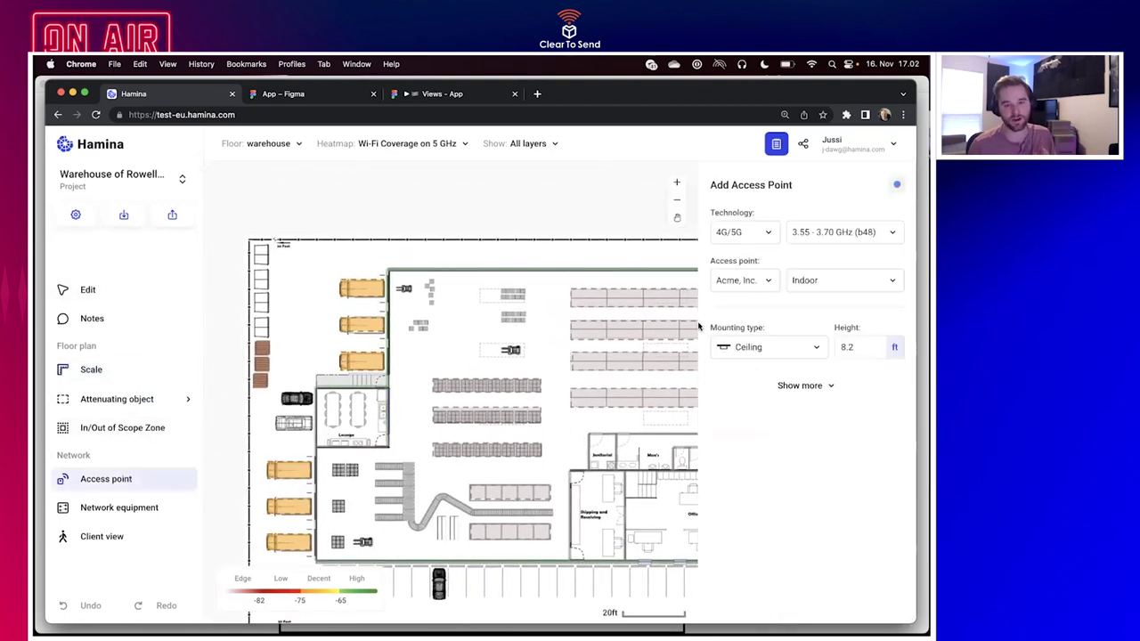
pyautogui.click(759, 233)
pyautogui.click(742, 261)
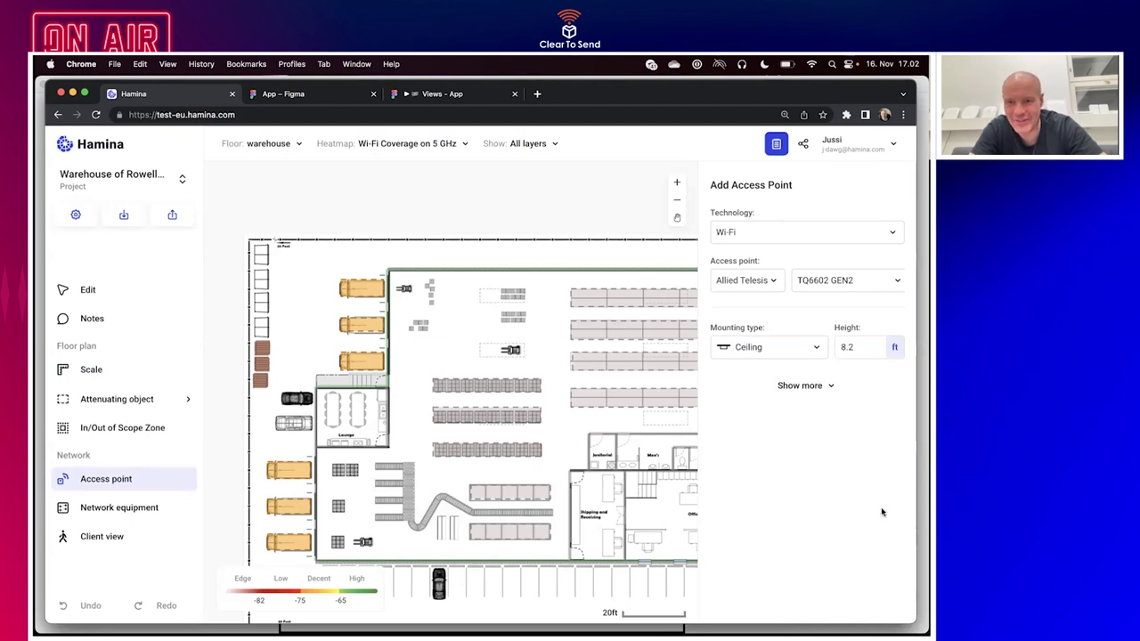
pyautogui.click(759, 291)
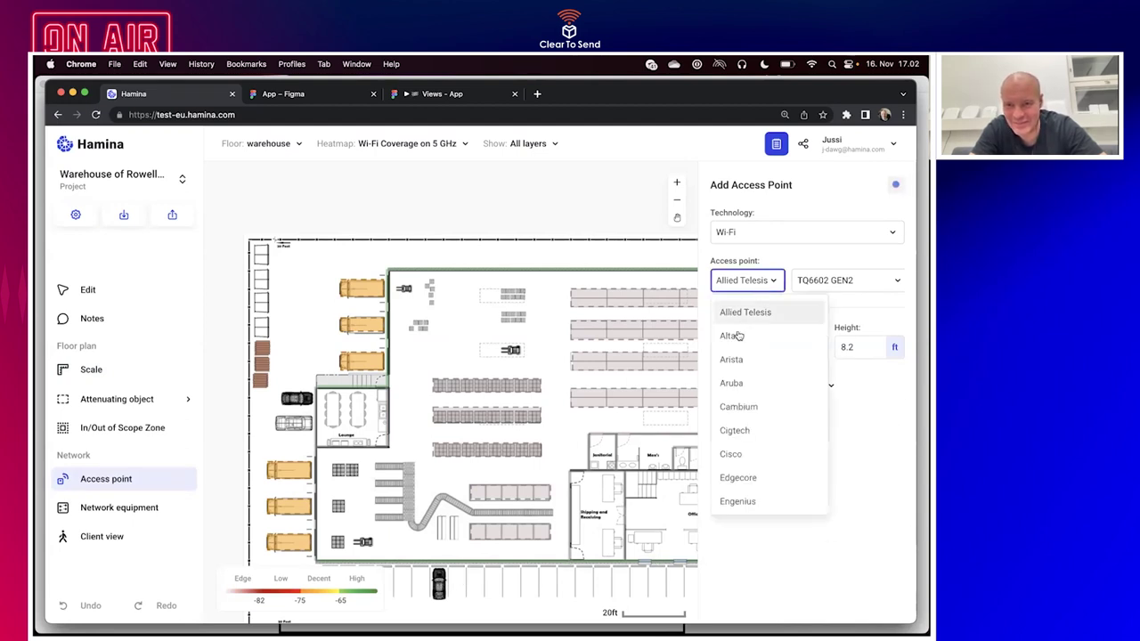
pyautogui.click(748, 381)
pyautogui.click(812, 281)
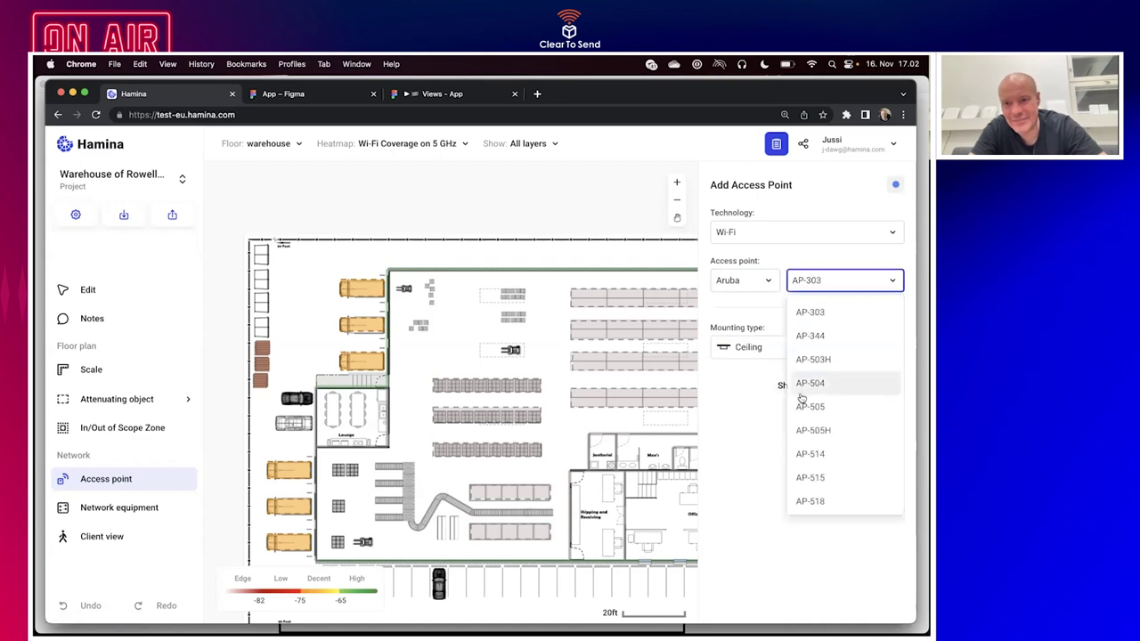
pyautogui.click(815, 335)
# Fit the Acceltex ATS-OHDP-245-1011-4 antenna and place the AP in the top-left corner.
pyautogui.click(779, 330)
pyautogui.click(768, 357)
pyautogui.click(768, 357)
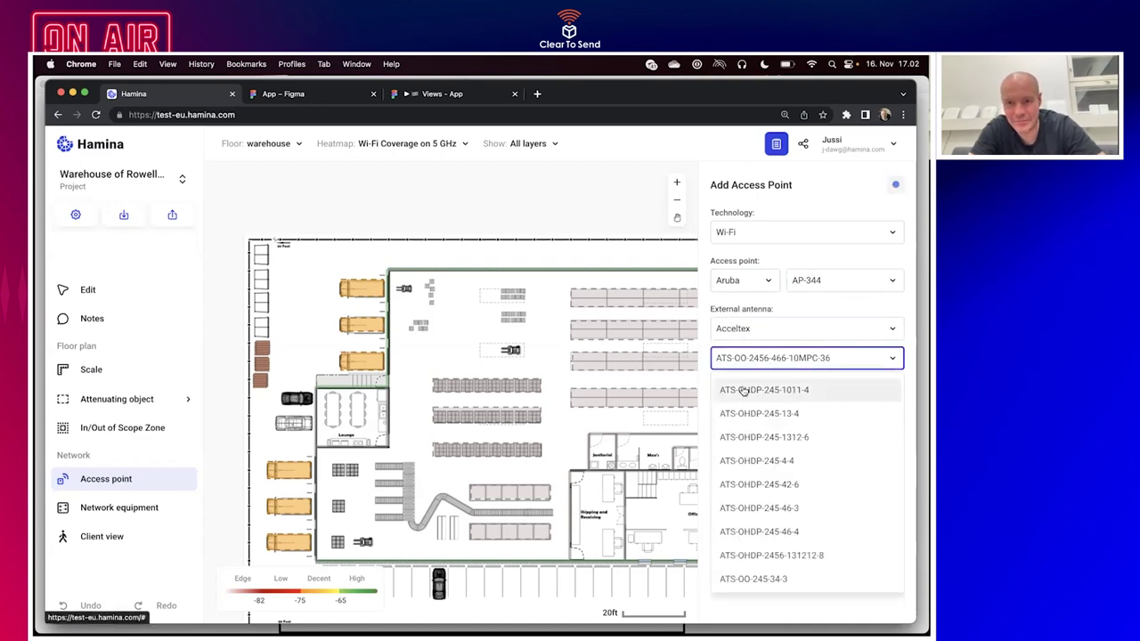
pyautogui.click(768, 390)
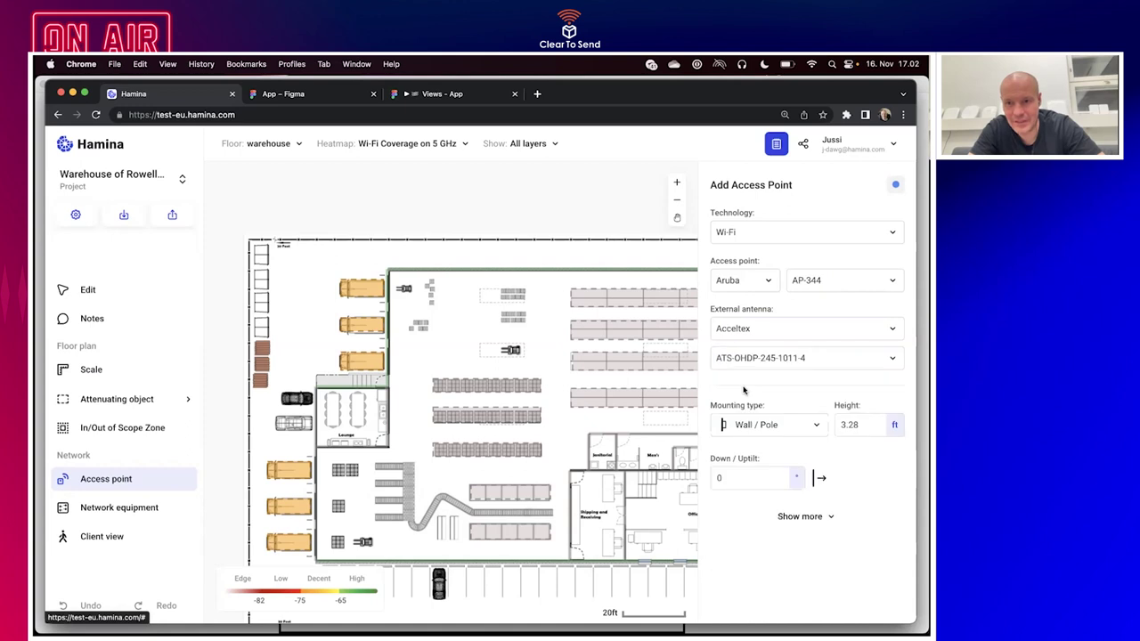
pyautogui.click(400, 275)
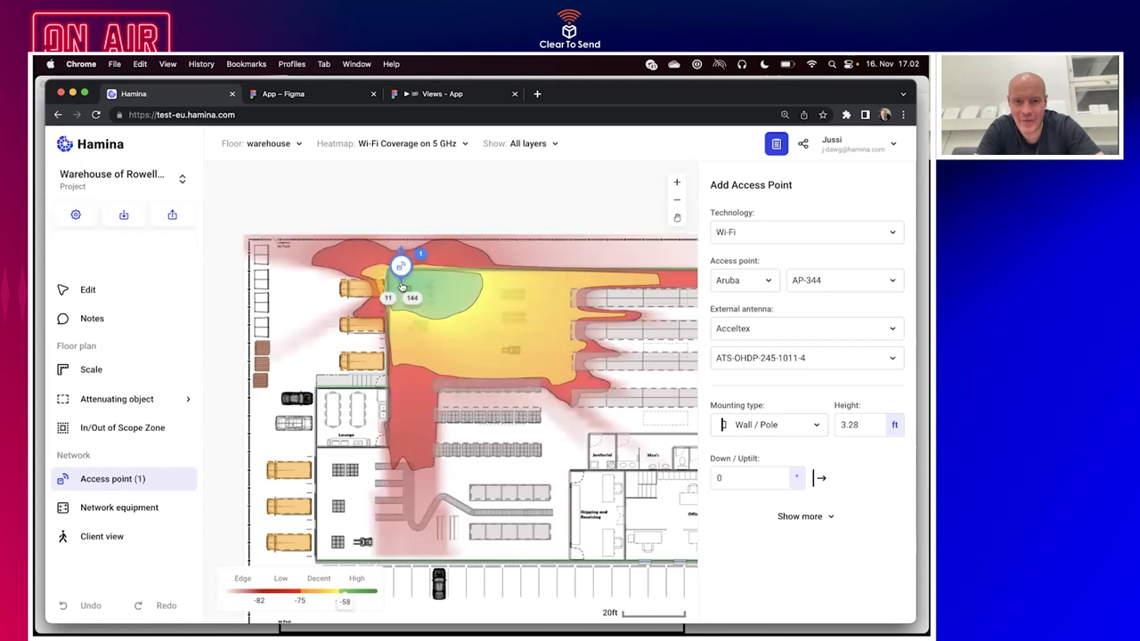
# Aim the corner AP's antenna into the warehouse, nudge the AP, and collapse the sidebar.
pyautogui.moveTo(400, 241); pyautogui.dragTo(415, 299)
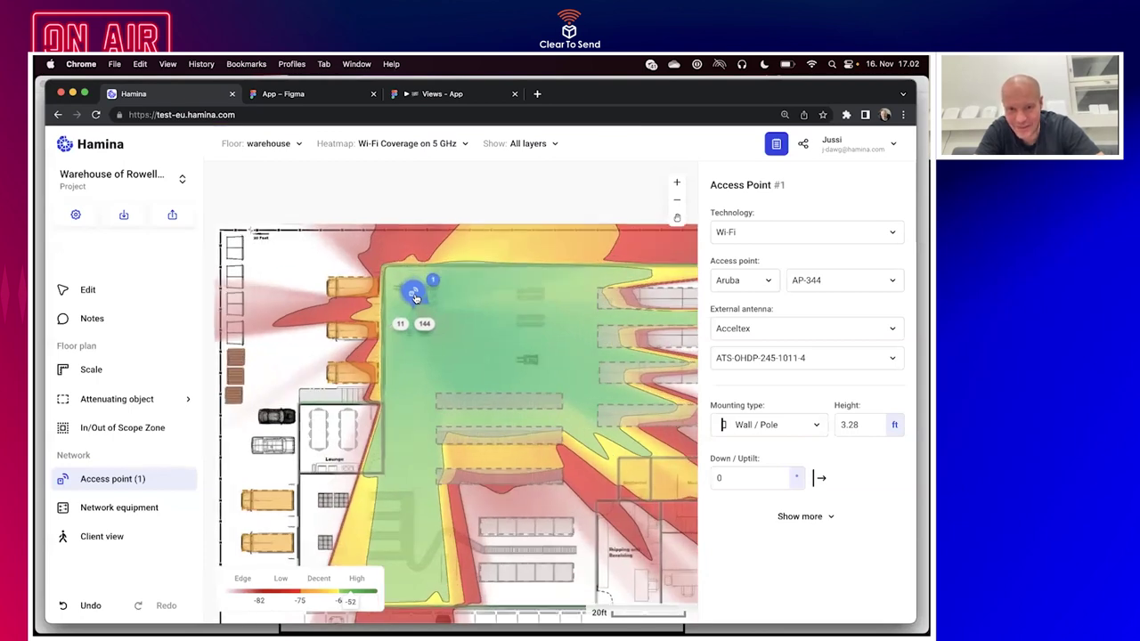
pyautogui.scroll(5, 414, 298)
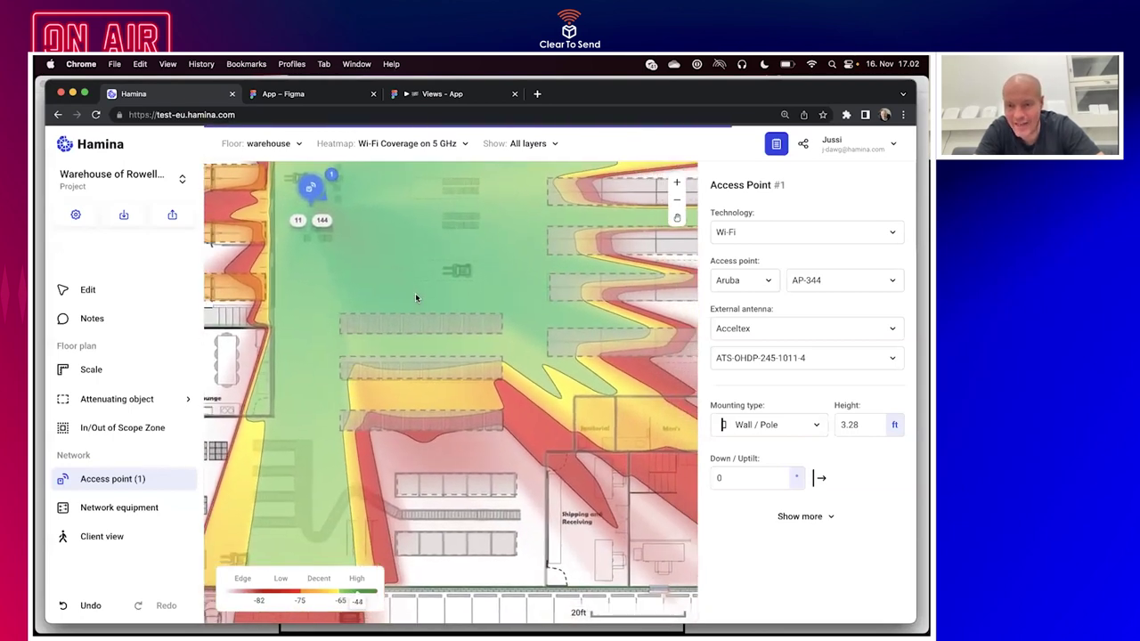
pyautogui.hscroll(2, 321, 193)
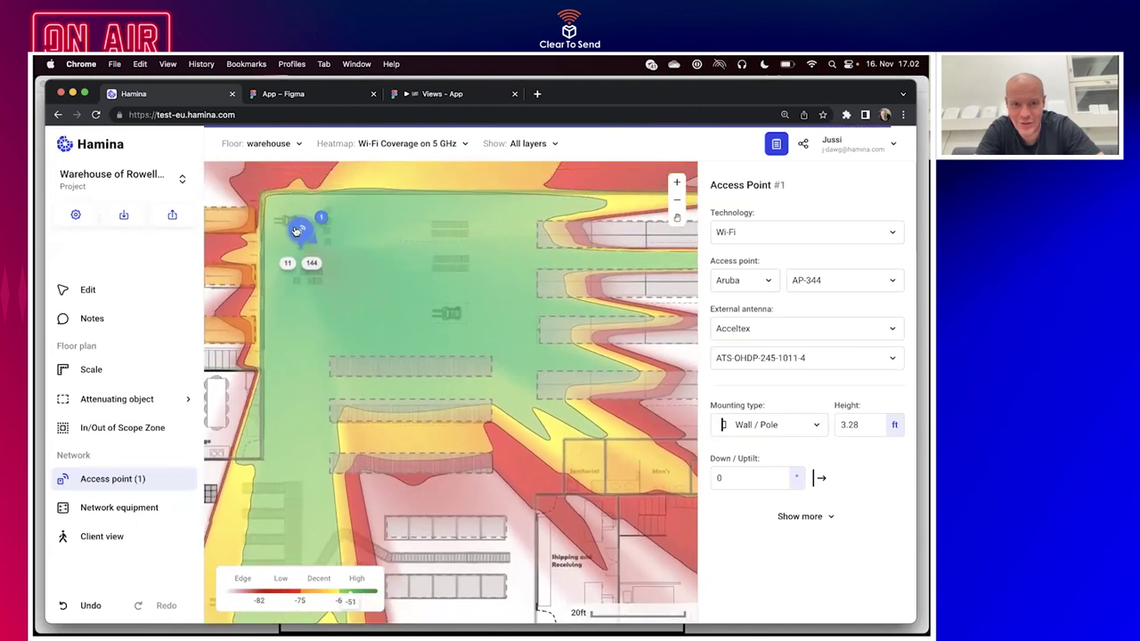
pyautogui.moveTo(300, 230)
pyautogui.mouseDown()
pyautogui.moveTo(326, 230)
pyautogui.moveTo(285, 221)
pyautogui.mouseUp()
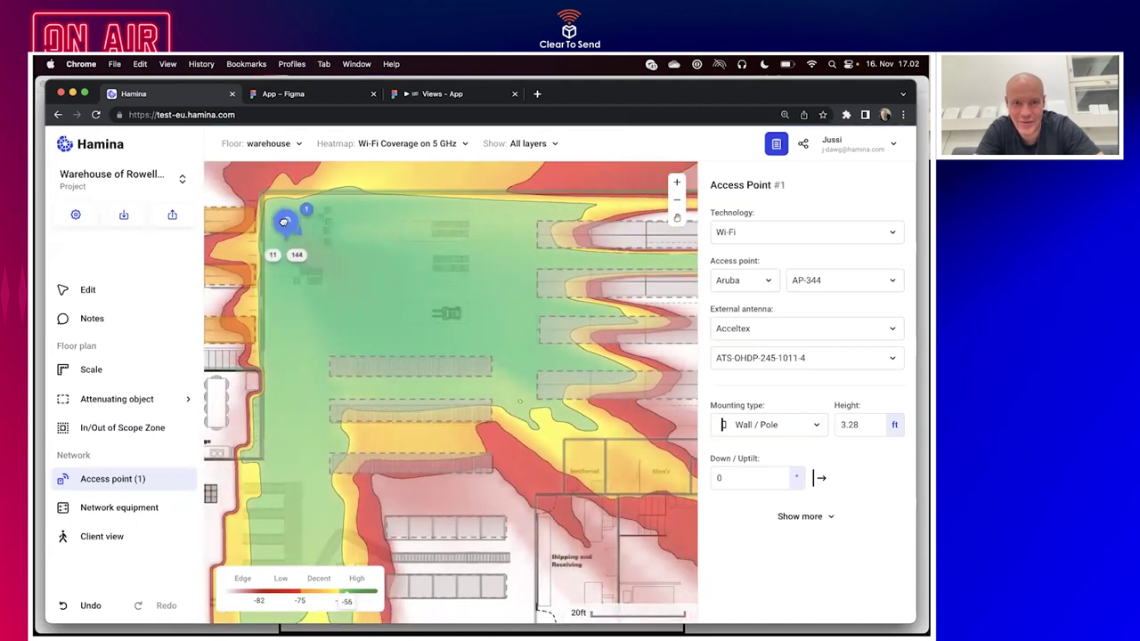
pyautogui.click(66, 146)
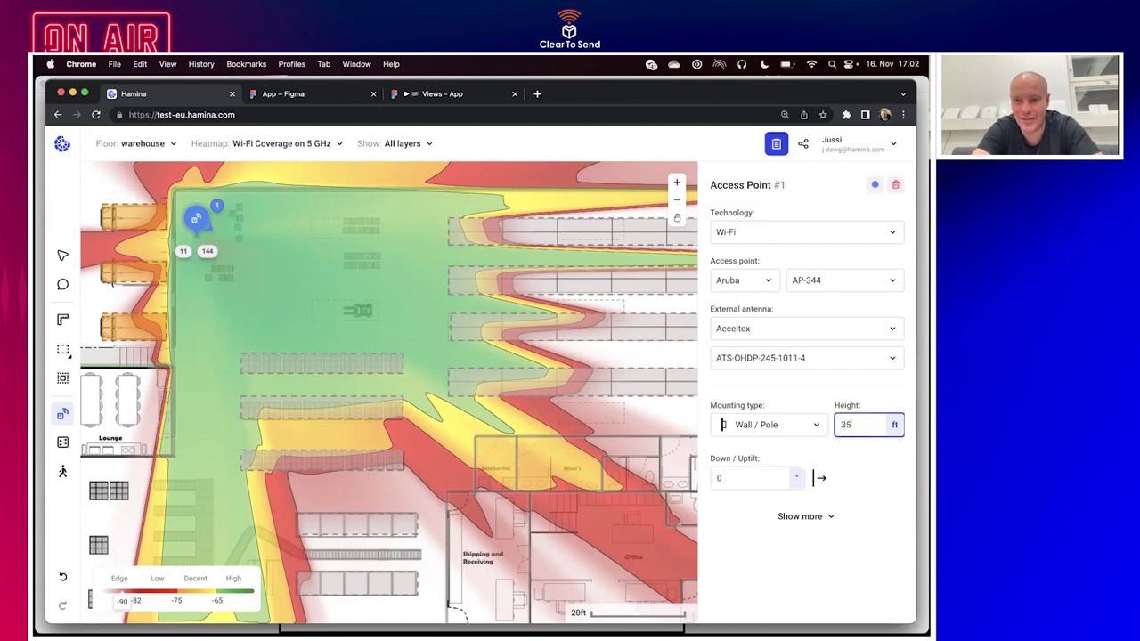
# Apply the 35 ft mounting height and 30° downtilt, then fine-tune the AP's position.
pyautogui.click(735, 476)
pyautogui.write('30')
pyautogui.press('Return')
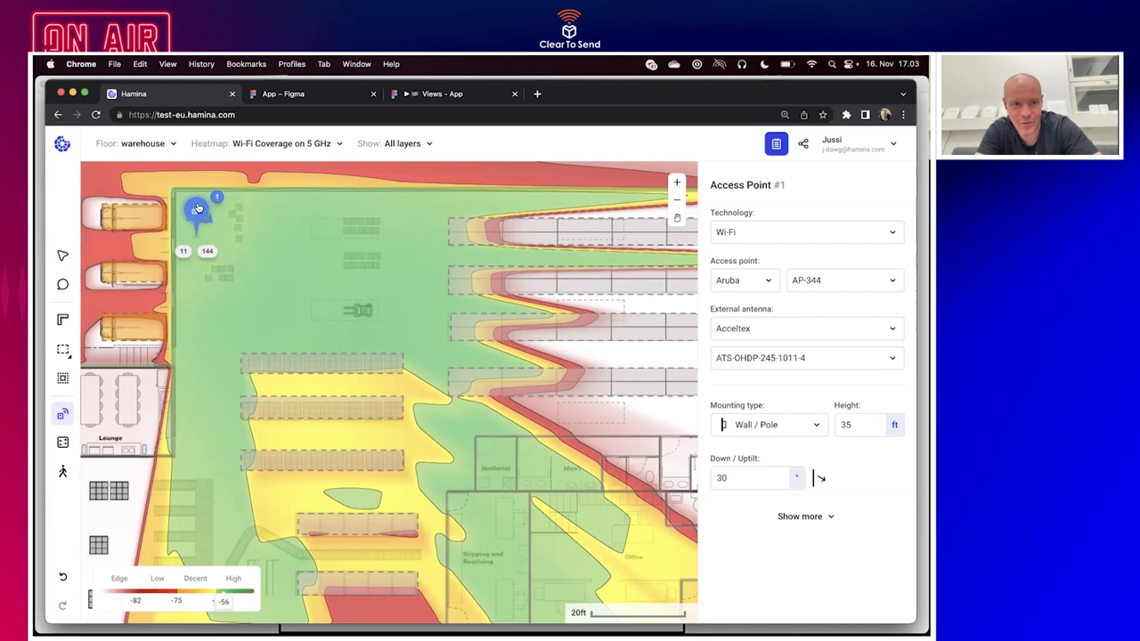
pyautogui.moveTo(198, 211)
pyautogui.mouseDown()
pyautogui.moveTo(458, 183)
pyautogui.moveTo(396, 190)
pyautogui.moveTo(374, 228)
pyautogui.moveTo(252, 287)
pyautogui.moveTo(235, 284)
pyautogui.moveTo(213, 251)
pyautogui.moveTo(197, 189)
pyautogui.moveTo(194, 212)
pyautogui.moveTo(208, 224)
pyautogui.moveTo(198, 262)
pyautogui.moveTo(189, 220)
pyautogui.moveTo(288, 254)
pyautogui.moveTo(217, 235)
pyautogui.moveTo(173, 193)
pyautogui.moveTo(158, 194)
pyautogui.moveTo(180, 237)
pyautogui.moveTo(181, 193)
pyautogui.moveTo(181, 278)
pyautogui.moveTo(322, 255)
pyautogui.mouseUp()
pyautogui.hscroll(3, 317, 325)
pyautogui.scroll(-2, 317, 325)
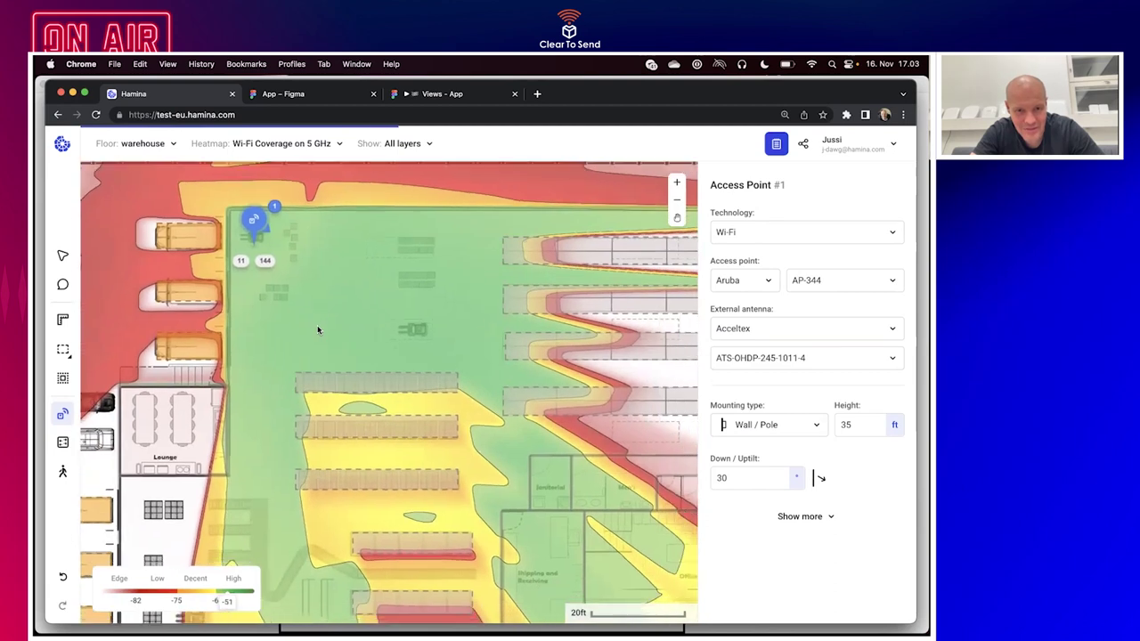
pyautogui.scroll(-5, 317, 325)
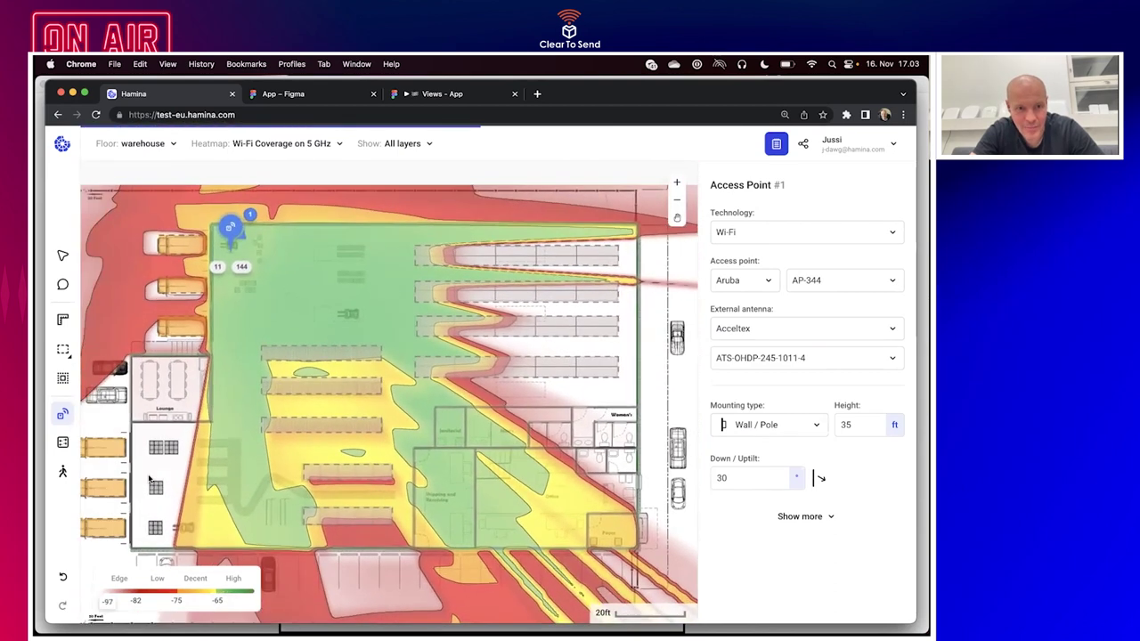
# Place access points 2–5: one lower left, one in the top-right corner, two along the right wall.
pyautogui.click(173, 501)
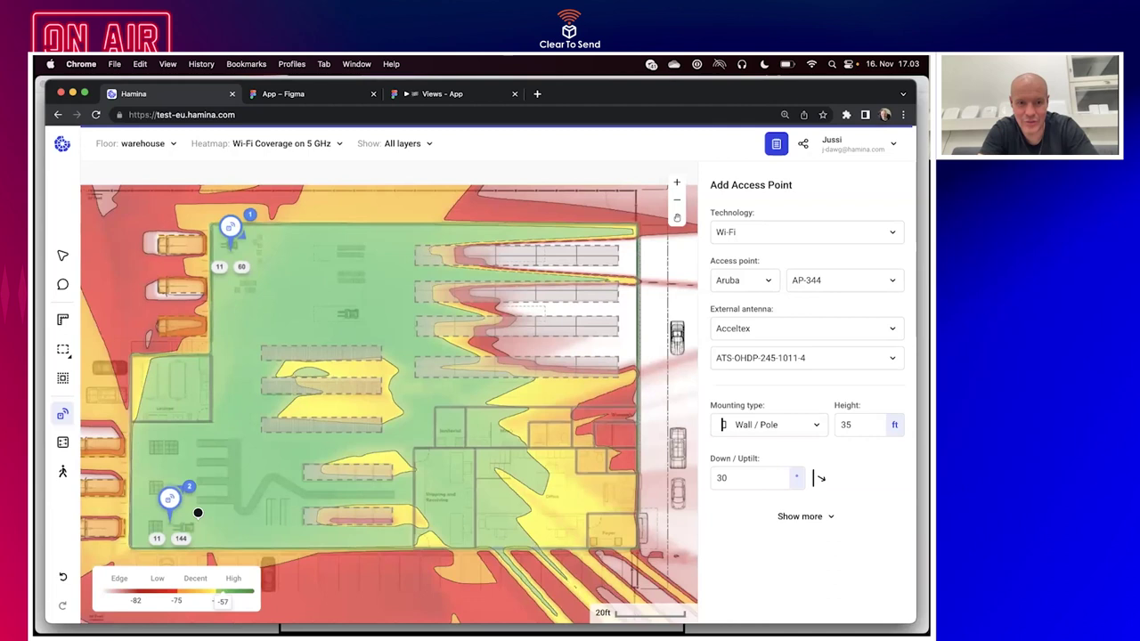
pyautogui.click(213, 485)
pyautogui.moveTo(213, 485); pyautogui.dragTo(239, 484)
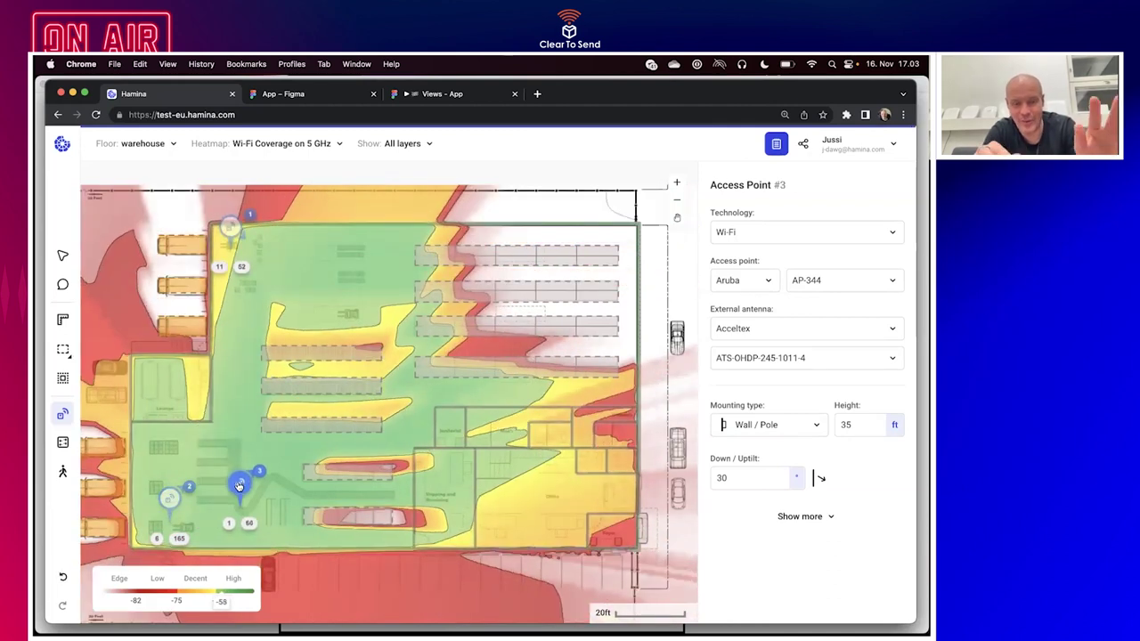
pyautogui.moveTo(238, 485); pyautogui.dragTo(626, 216)
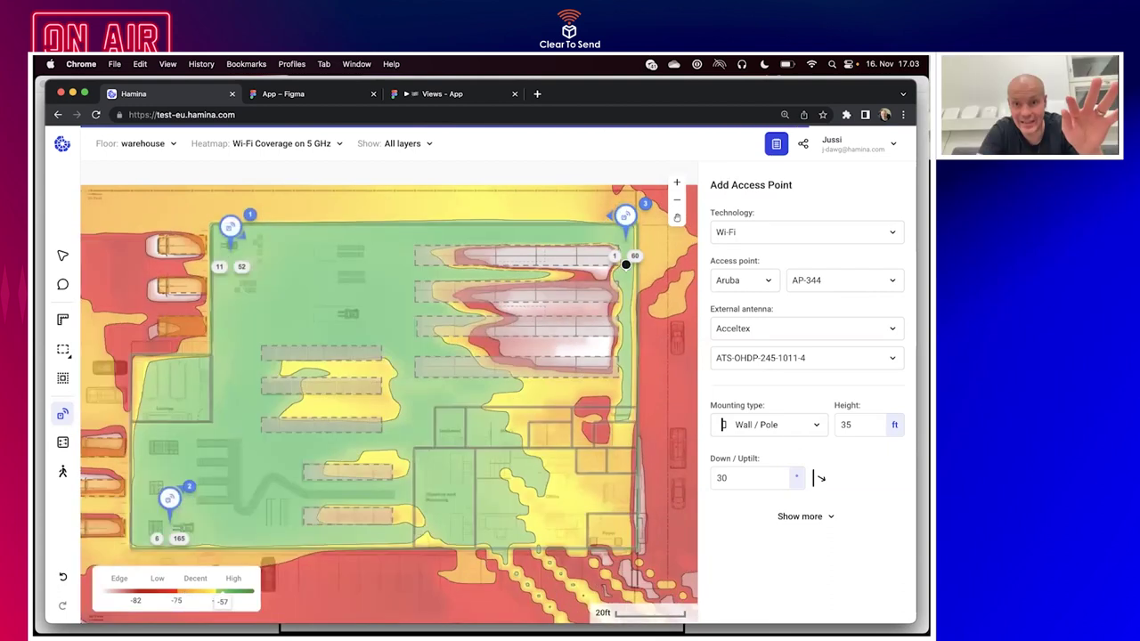
pyautogui.click(626, 263)
pyautogui.click(626, 296)
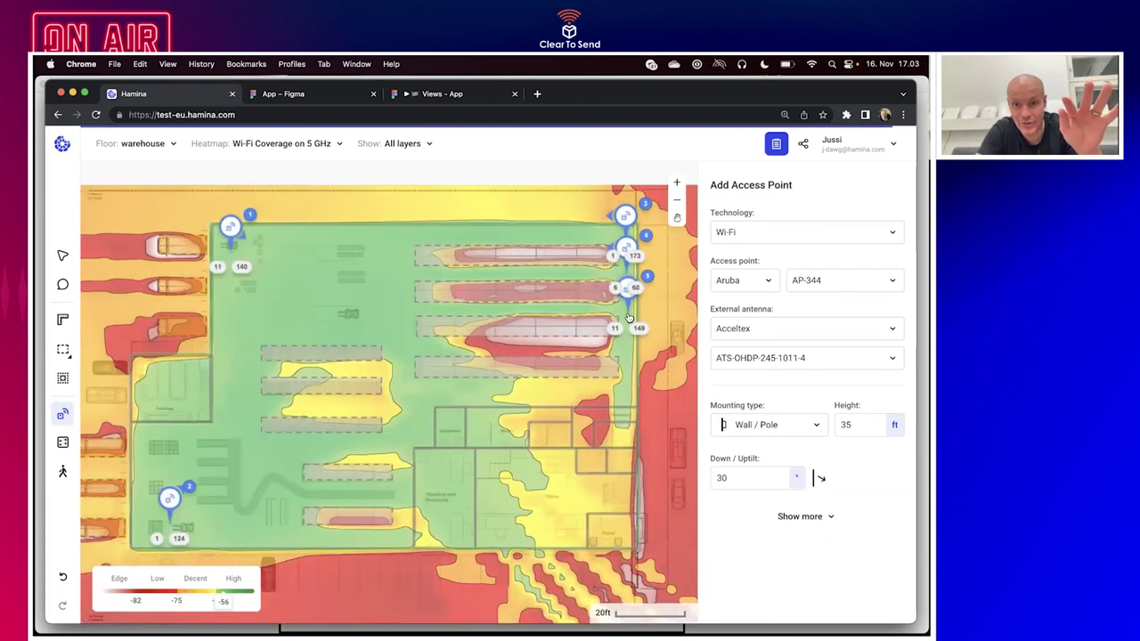
# Place access point #6 above the Foyer and aim it up-left toward the restrooms.
pyautogui.scroll(3, 627, 298)
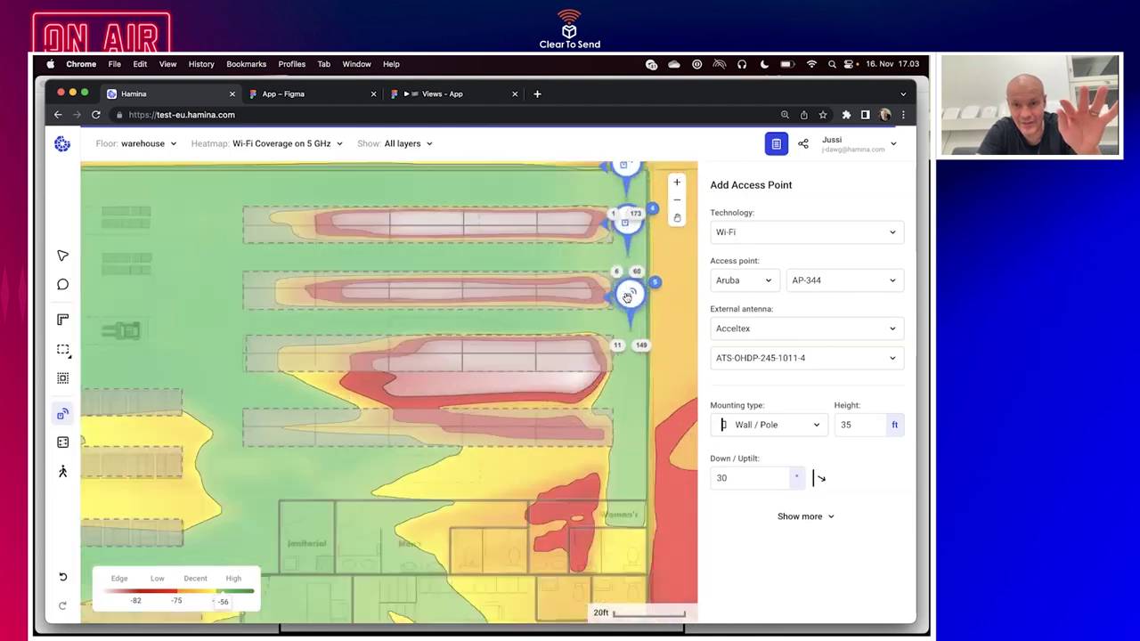
pyautogui.scroll(5, 627, 298)
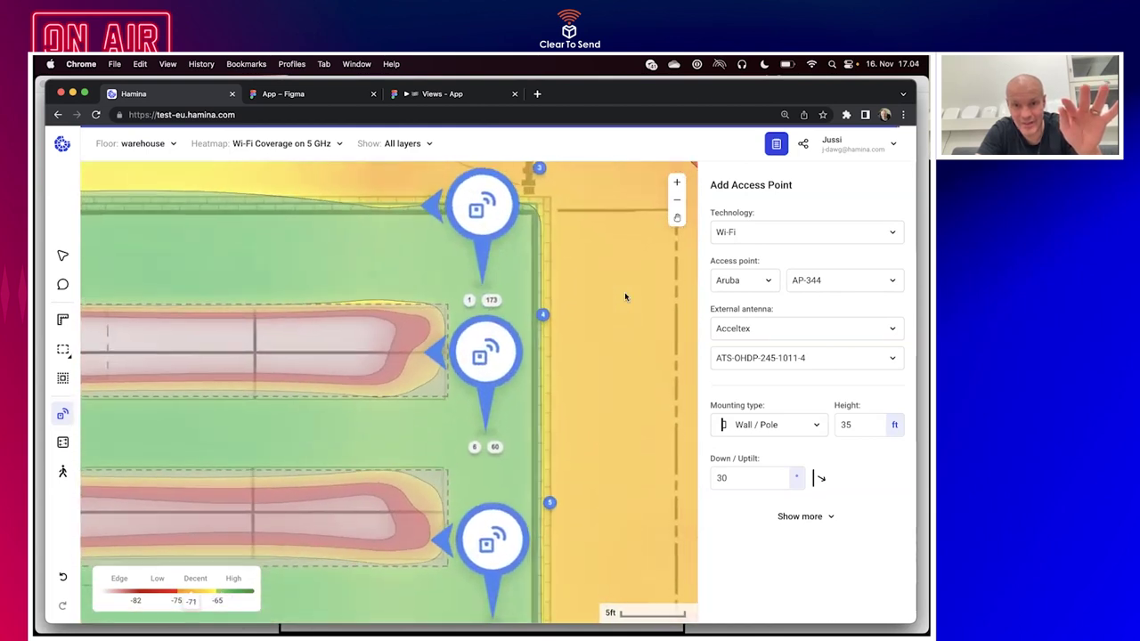
pyautogui.scroll(-3, 625, 296)
pyautogui.hscroll(-2, 625, 296)
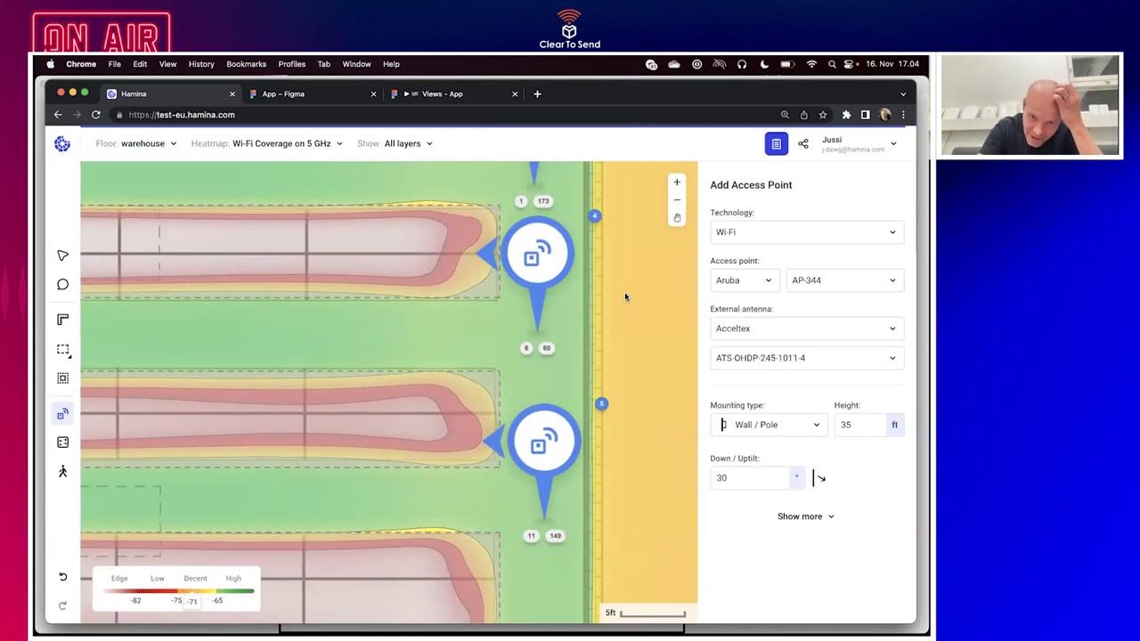
pyautogui.scroll(-4, 625, 297)
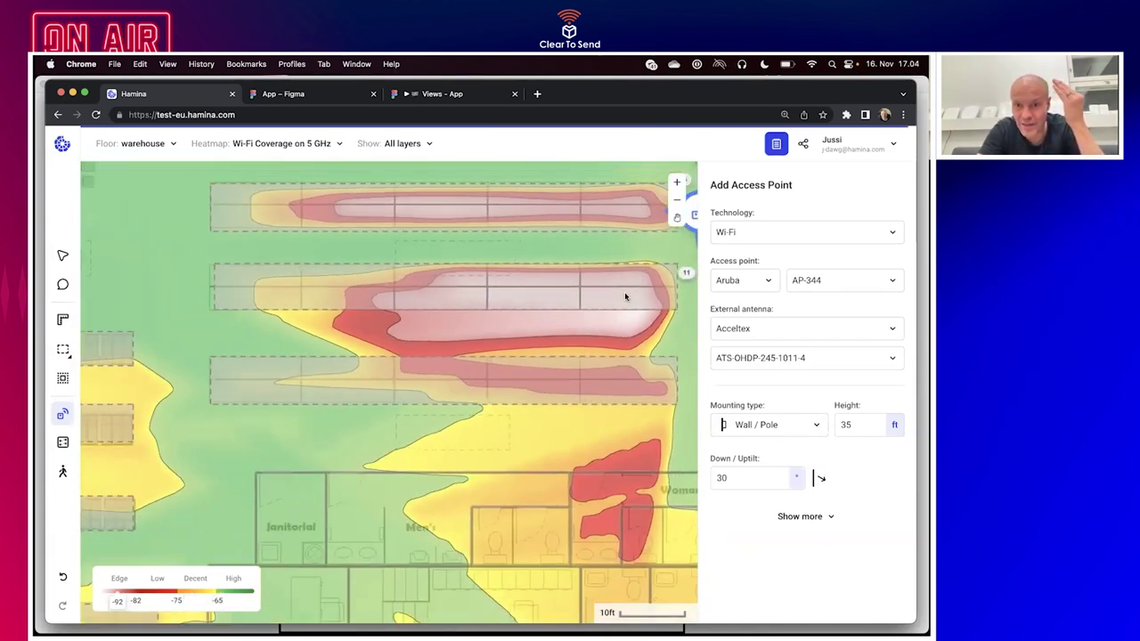
pyautogui.scroll(-6, 624, 293)
pyautogui.hscroll(2, 625, 294)
pyautogui.click(579, 527)
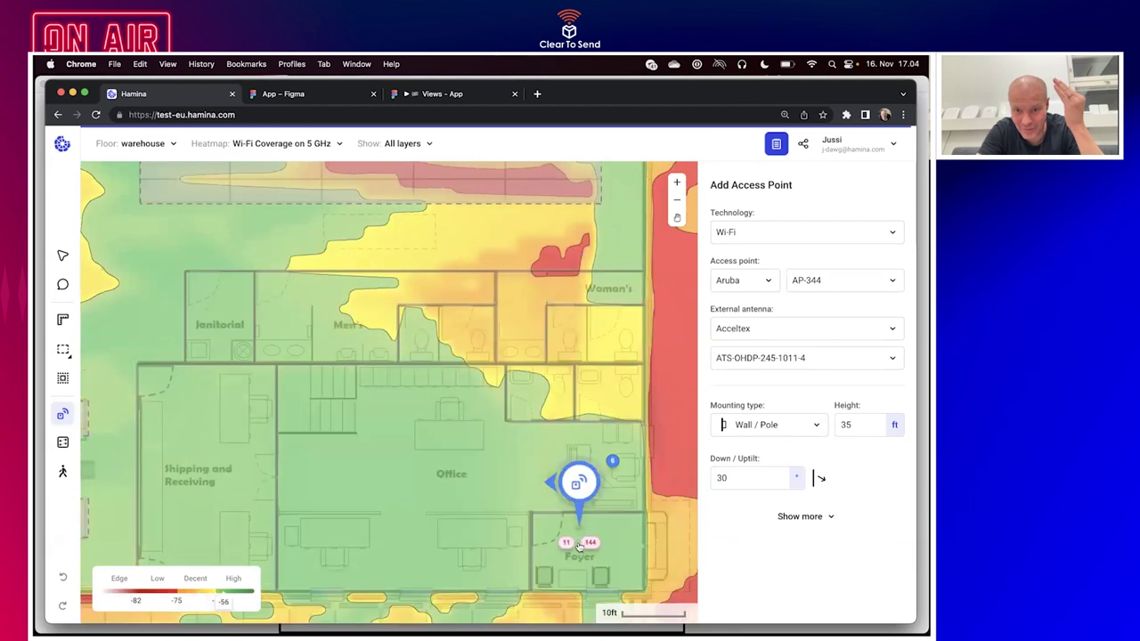
pyautogui.moveTo(548, 455); pyautogui.dragTo(546, 451)
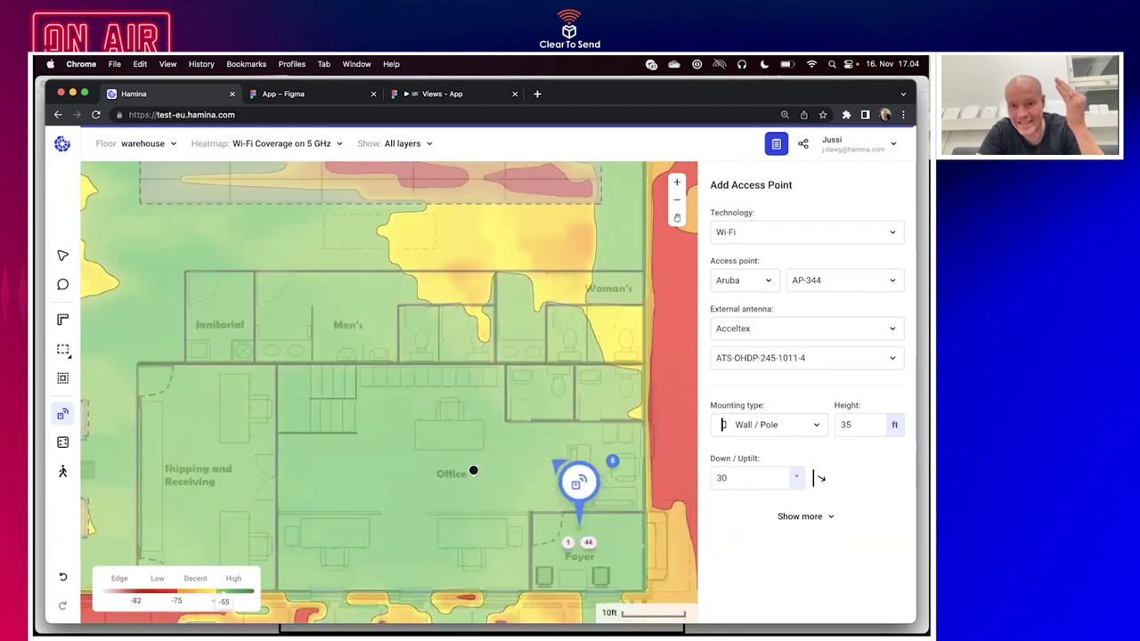
pyautogui.scroll(-3, 472, 470)
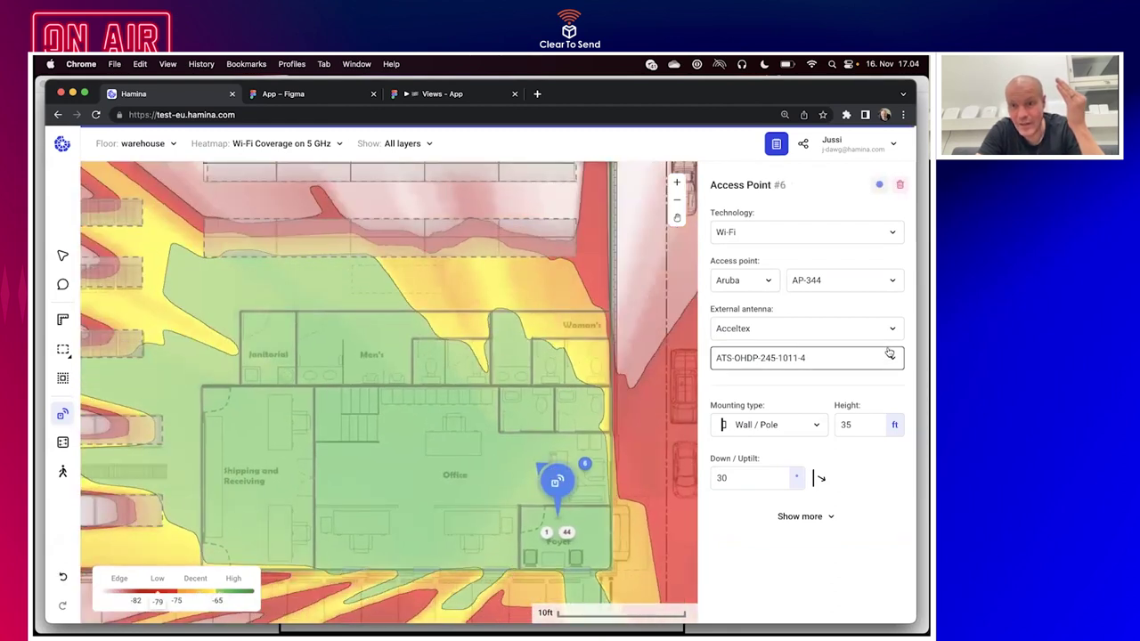
# Change AP #6 to an Aruba AP-655, move it into the Office, and show more settings.
pyautogui.click(868, 281)
pyautogui.scroll(-5, 847, 343)
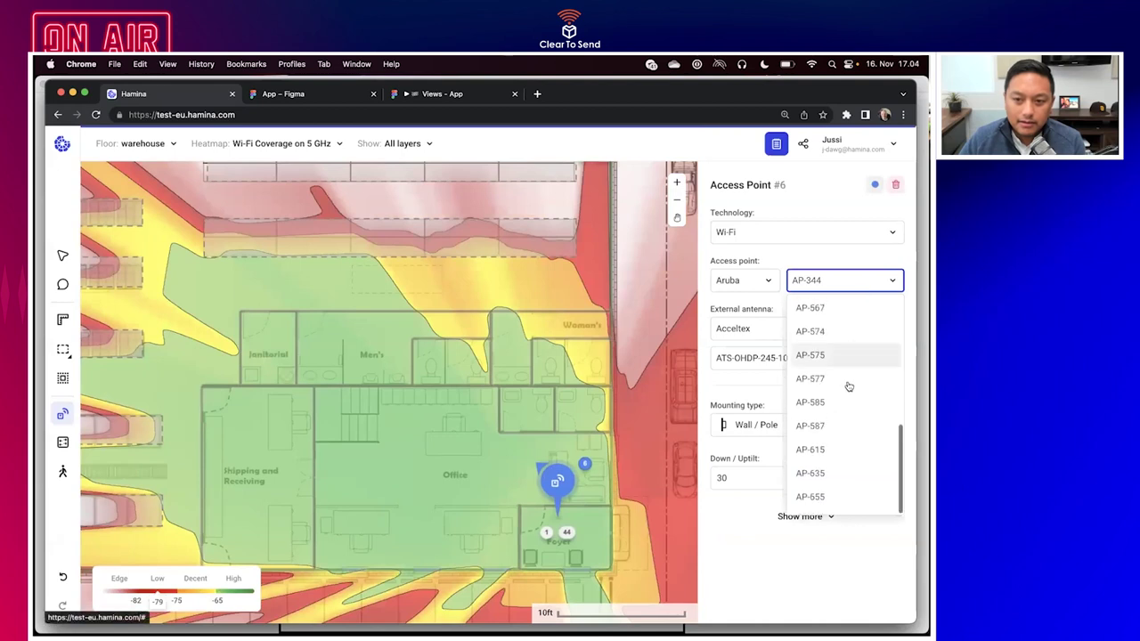
pyautogui.click(830, 495)
pyautogui.moveTo(557, 481); pyautogui.dragTo(402, 424)
pyautogui.hscroll(-5, 408, 432)
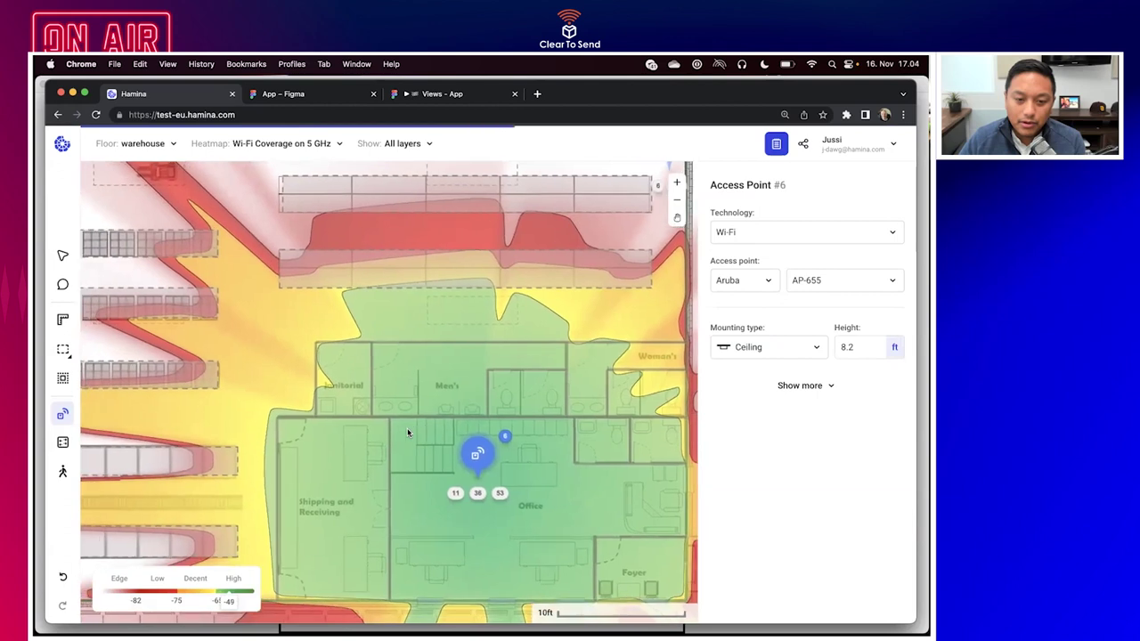
pyautogui.scroll(-3, 407, 433)
pyautogui.press('Escape')
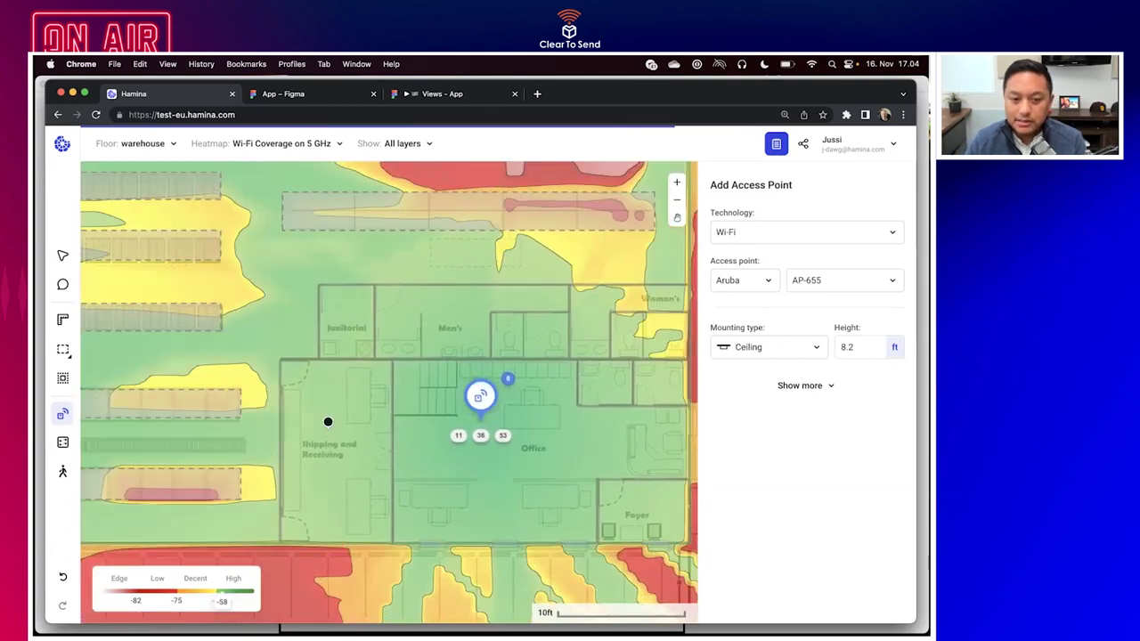
pyautogui.scroll(-5, 328, 422)
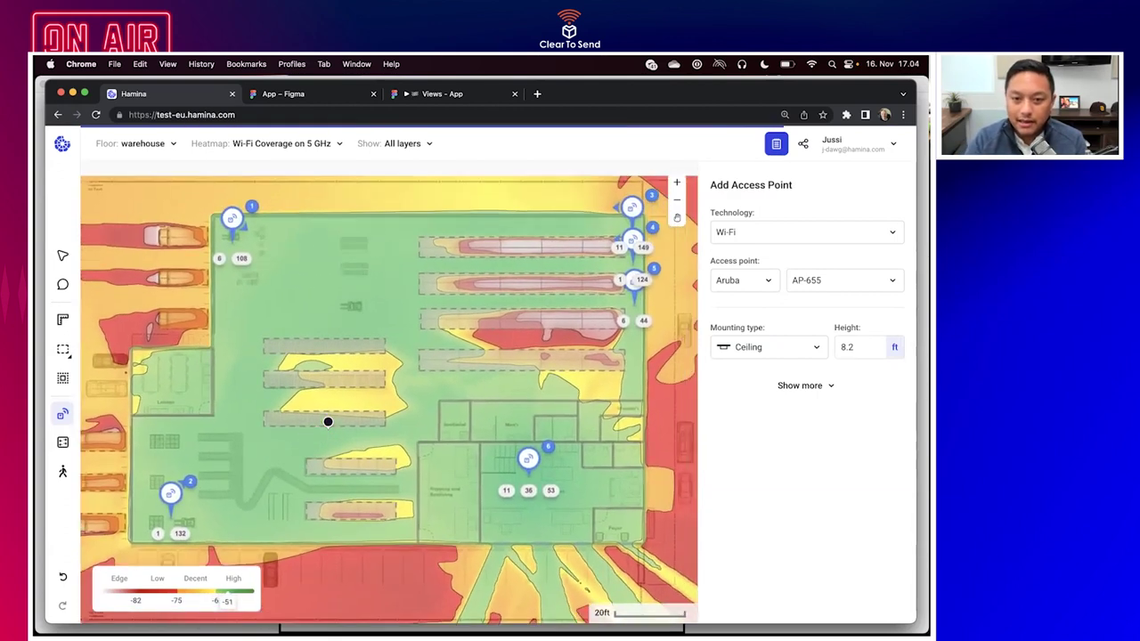
pyautogui.scroll(3, 335, 278)
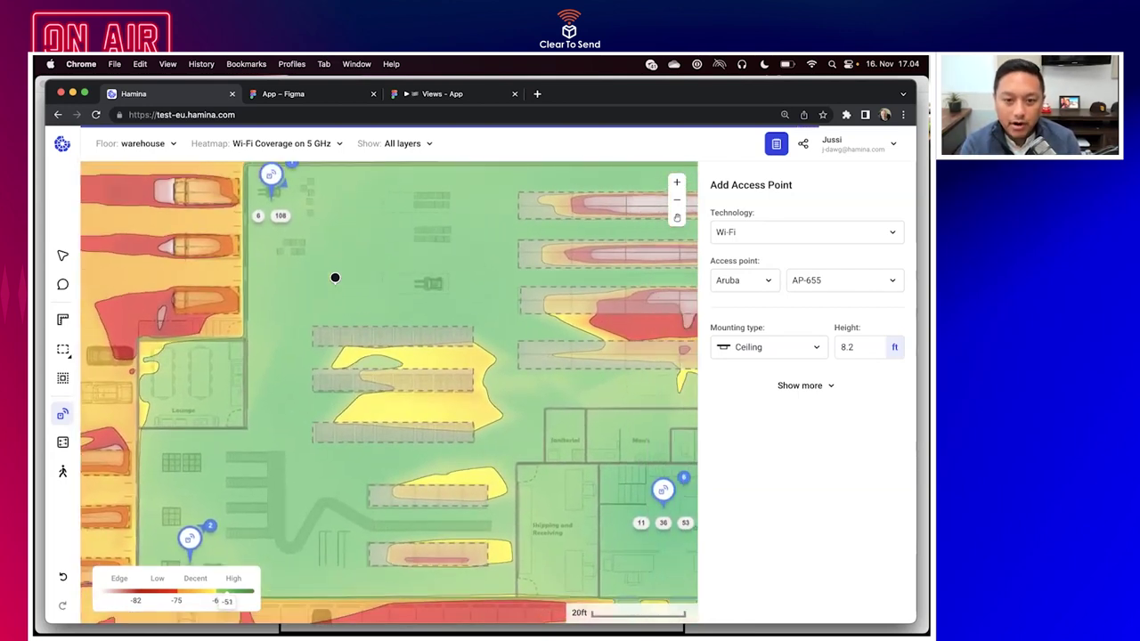
pyautogui.click(798, 385)
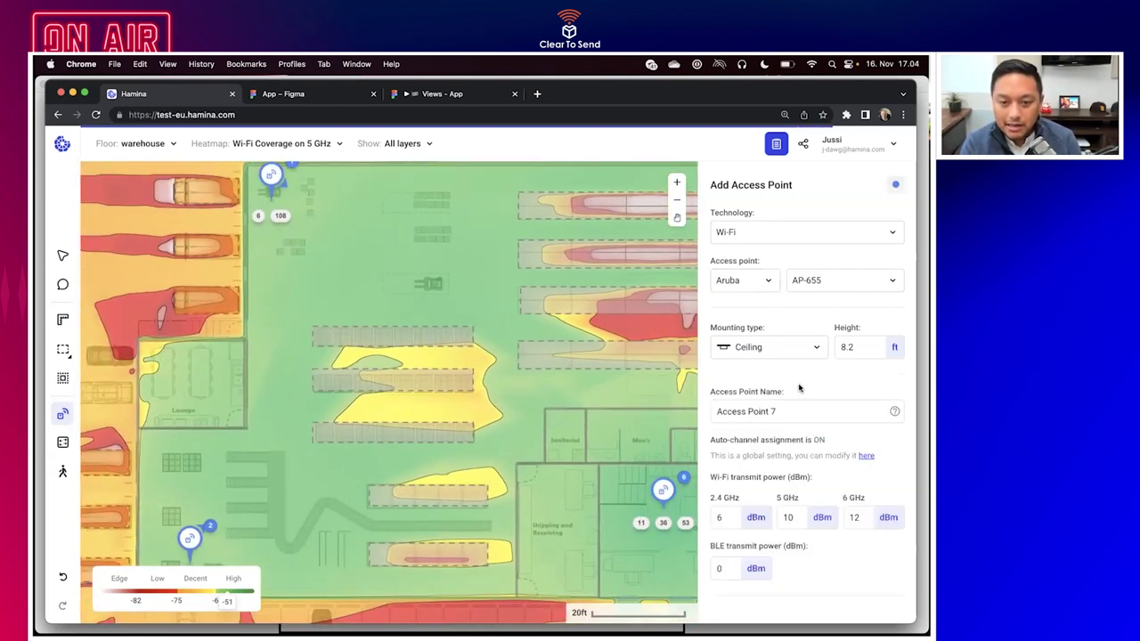
pyautogui.click(864, 456)
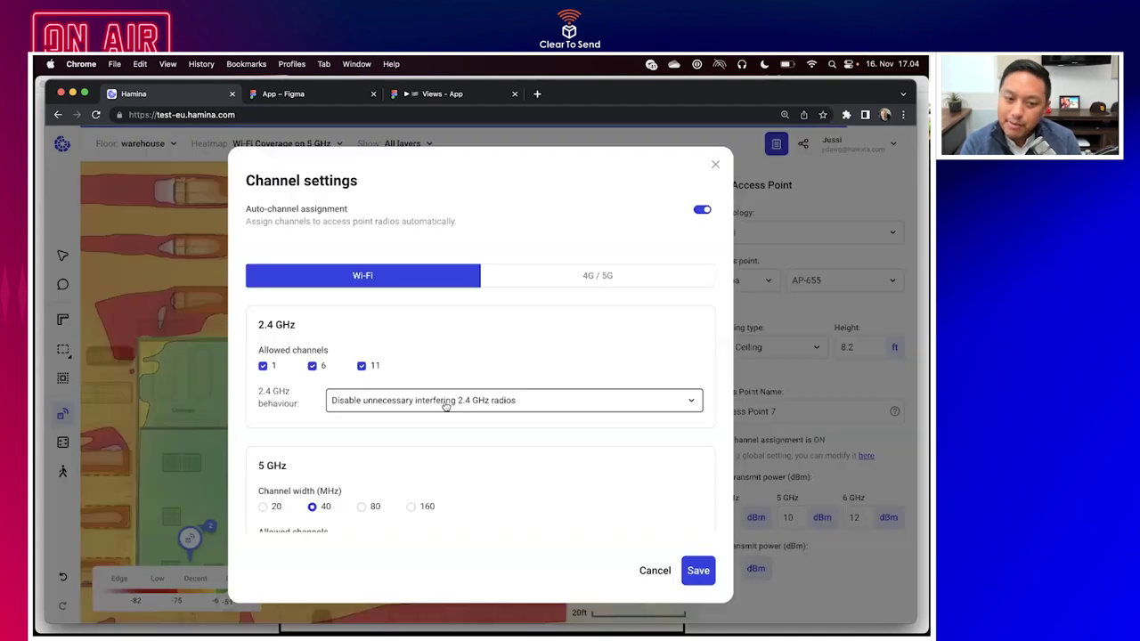
pyautogui.scroll(-10, 445, 405)
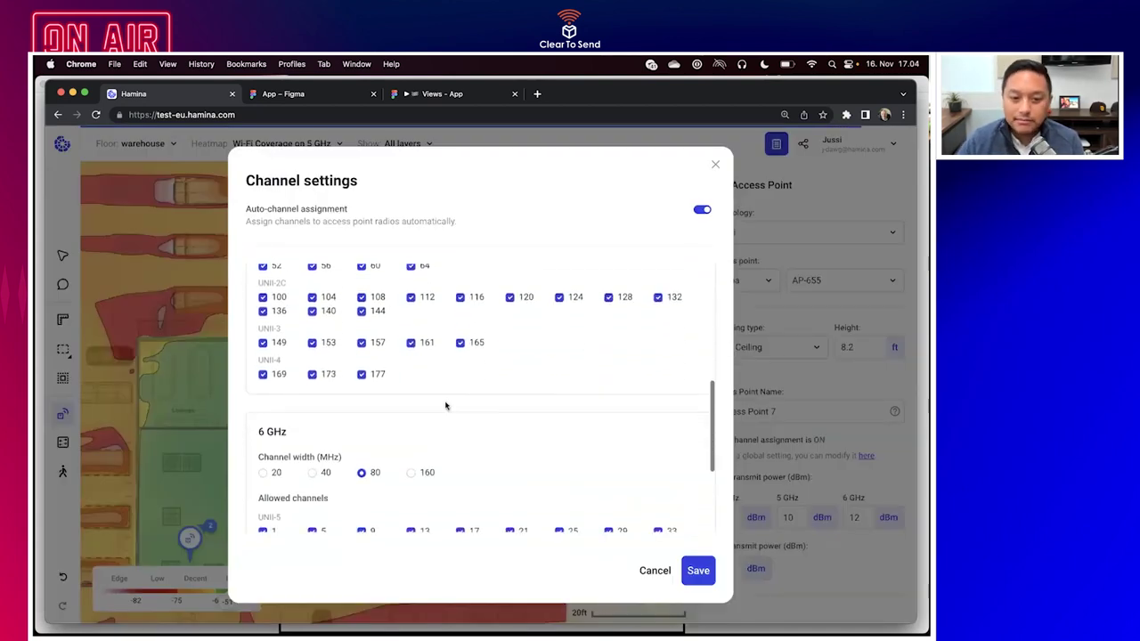
pyautogui.scroll(-1, 445, 405)
pyautogui.scroll(8, 445, 405)
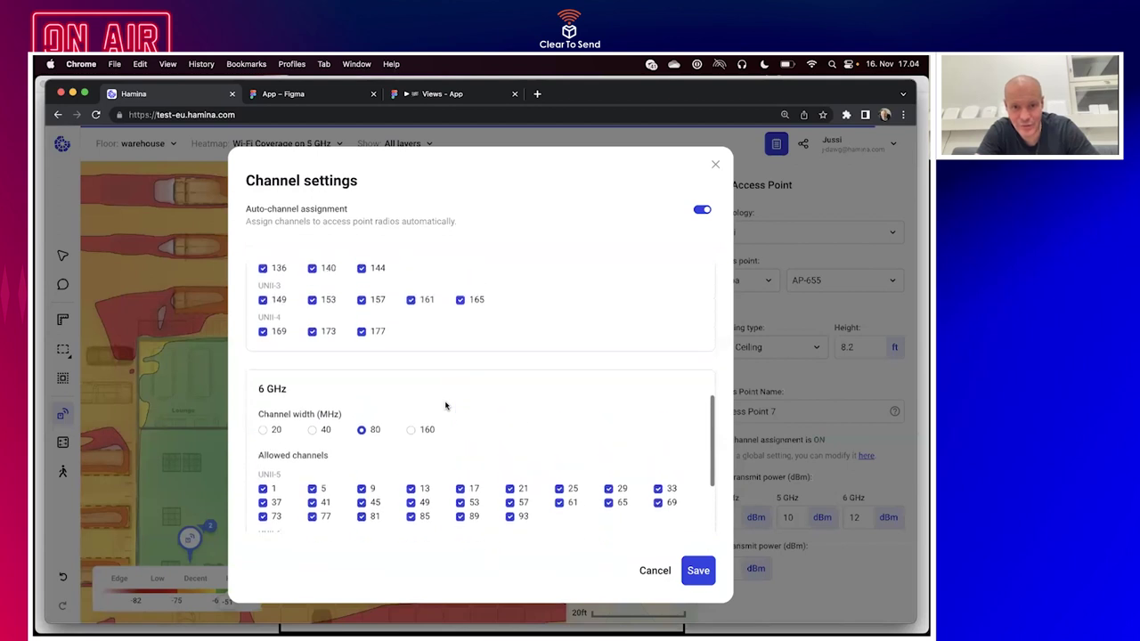
pyautogui.scroll(-3, 445, 405)
pyautogui.scroll(10, 445, 405)
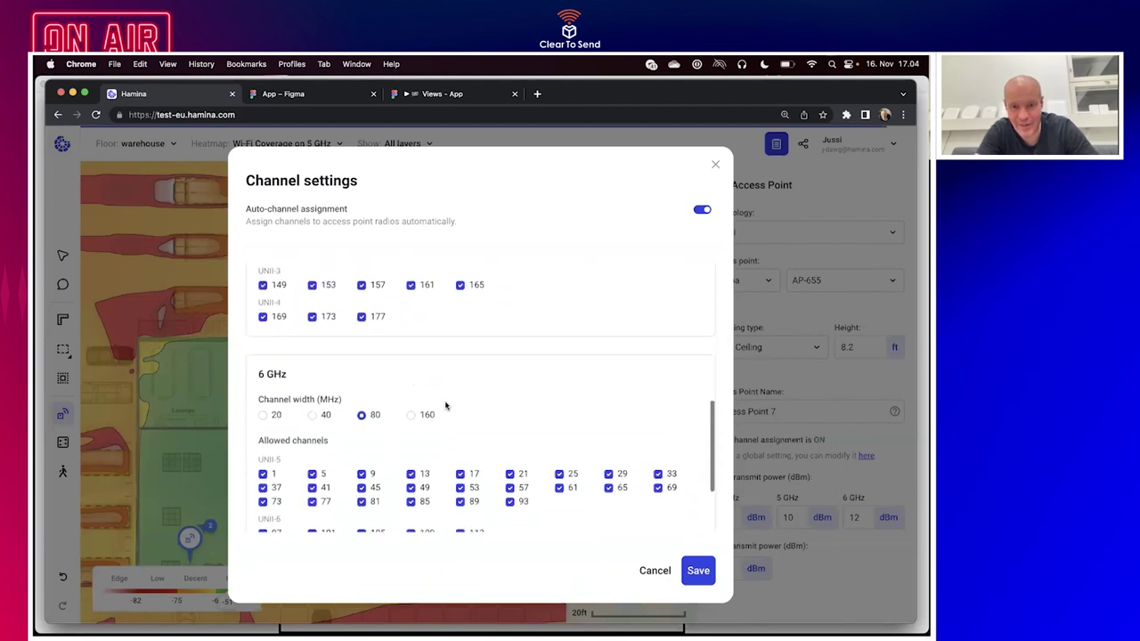
pyautogui.click(445, 405)
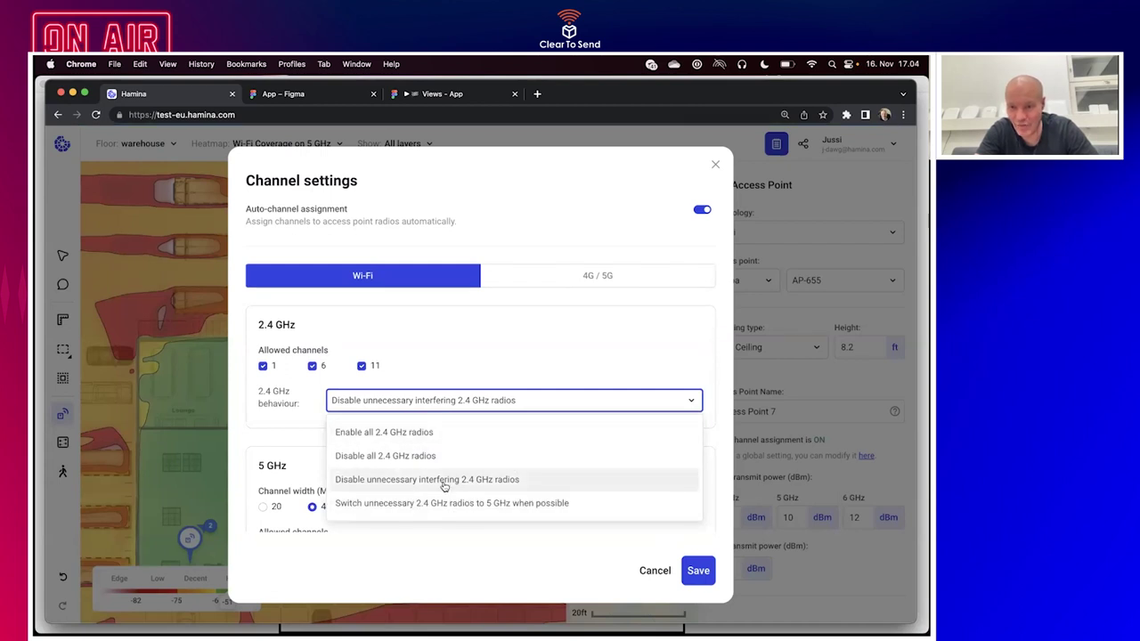
pyautogui.click(606, 308)
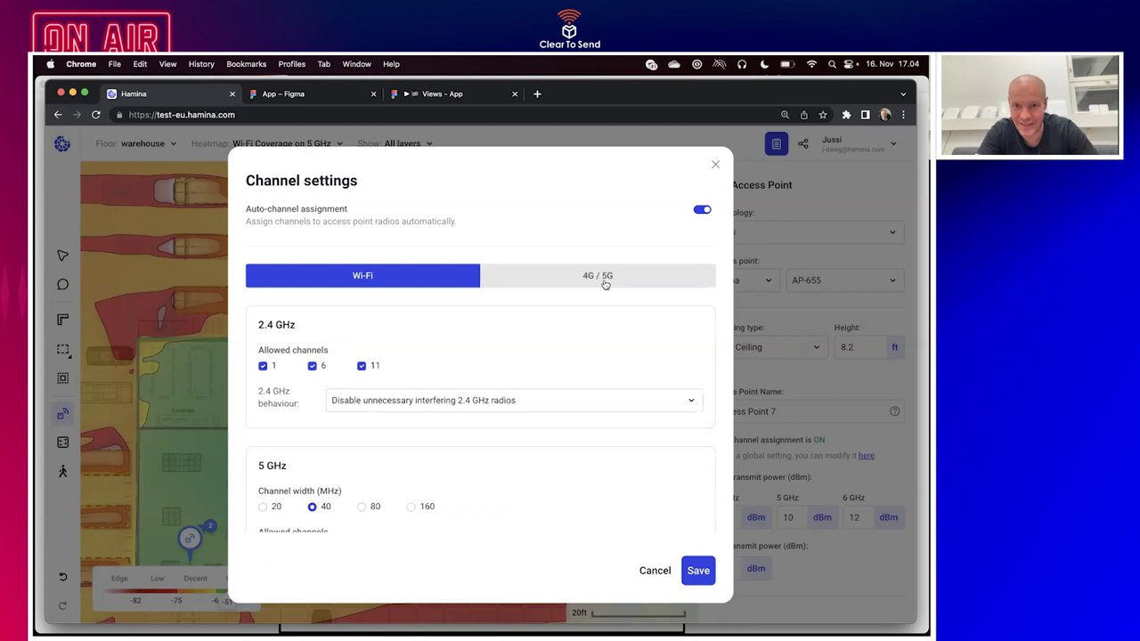
pyautogui.click(611, 279)
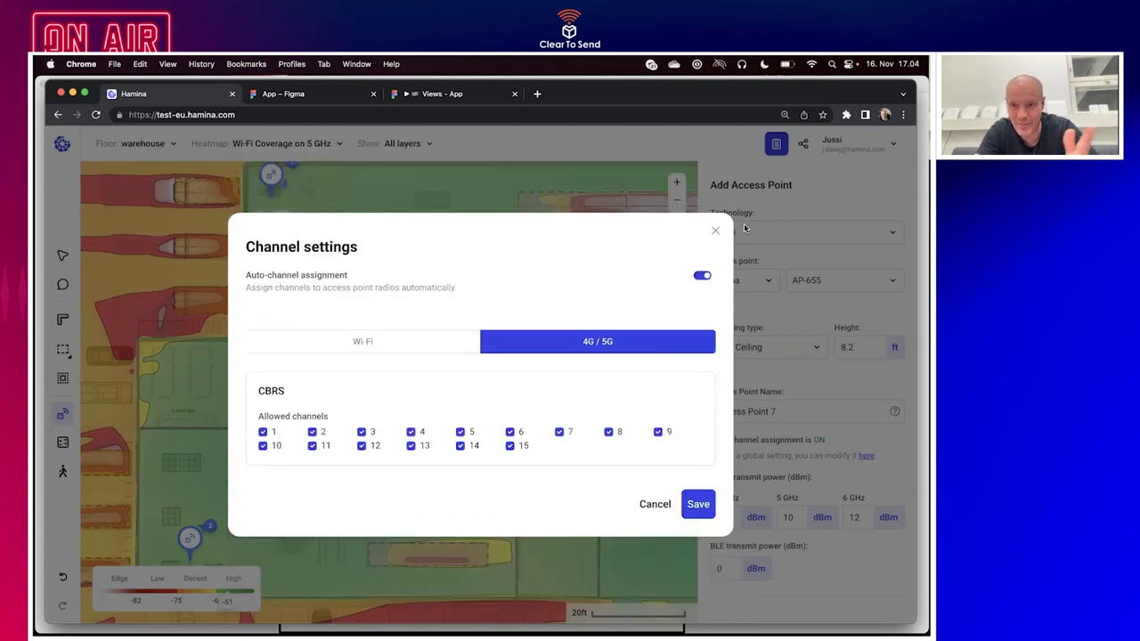
pyautogui.click(716, 231)
pyautogui.hscroll(5, 460, 313)
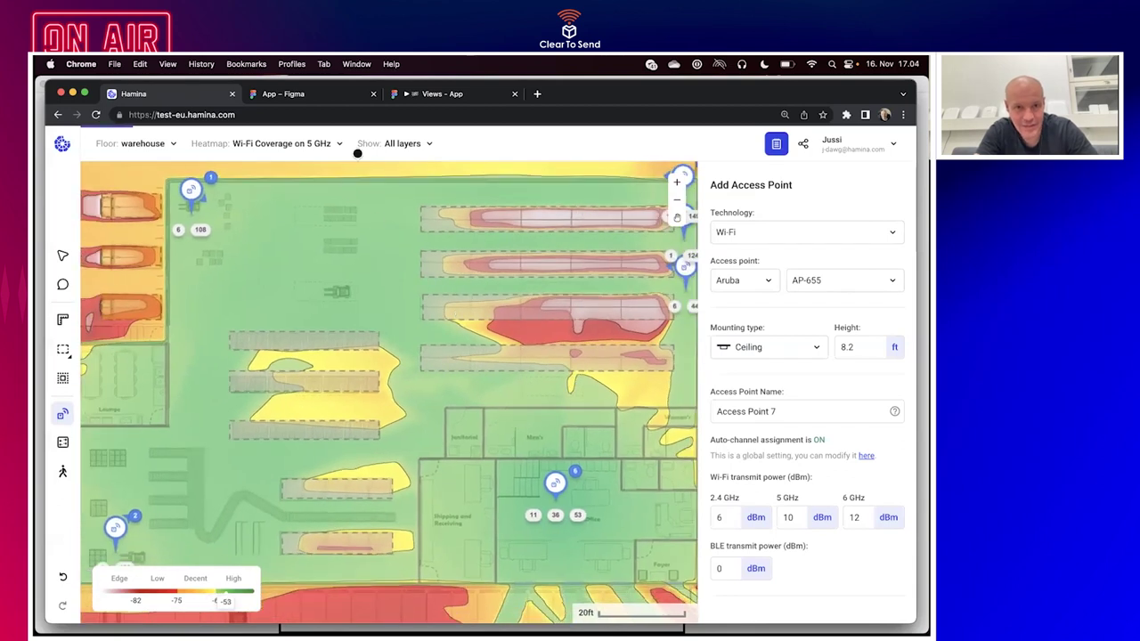
# Hide the Channels layer and switch the heatmap to BLE Tertiary coverage.
pyautogui.click(392, 146)
pyautogui.click(381, 196)
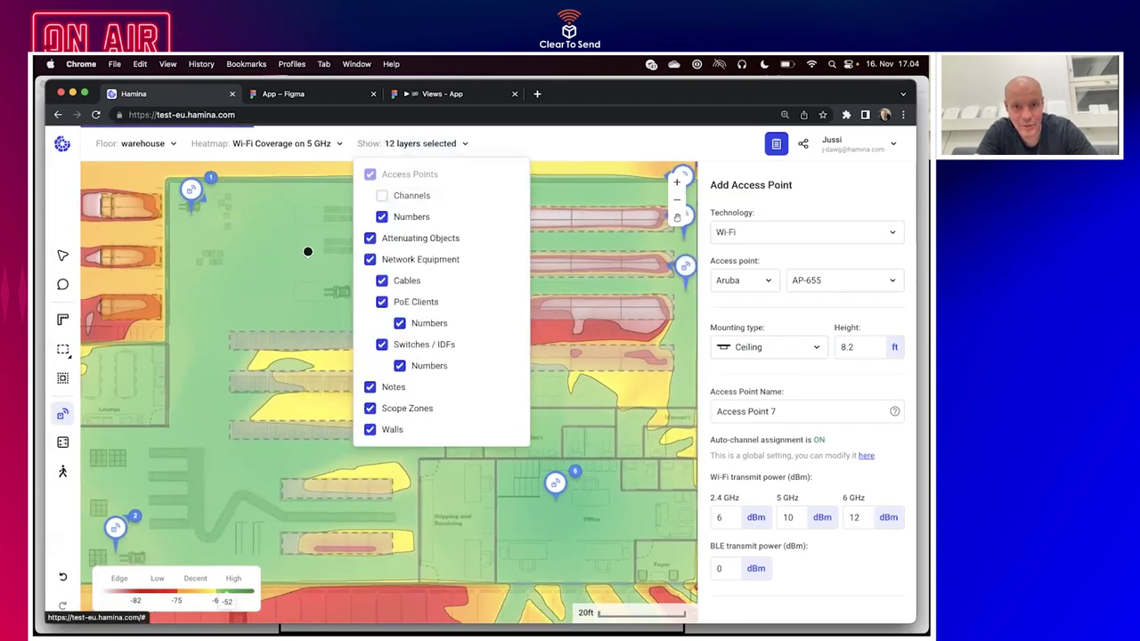
pyautogui.click(283, 143)
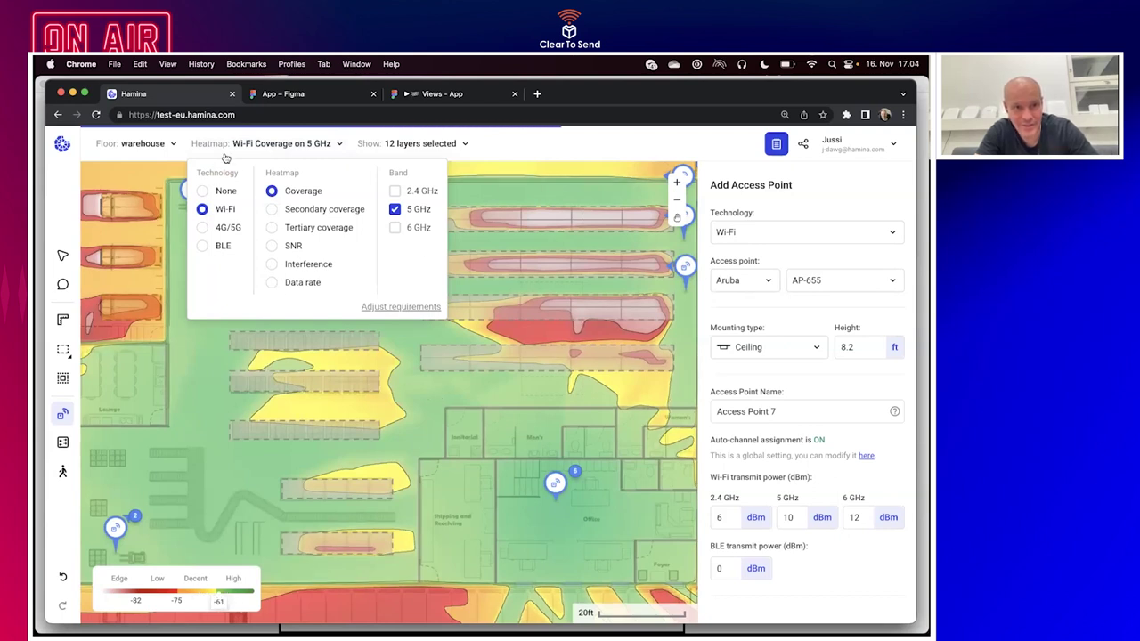
pyautogui.click(278, 147)
pyautogui.click(277, 147)
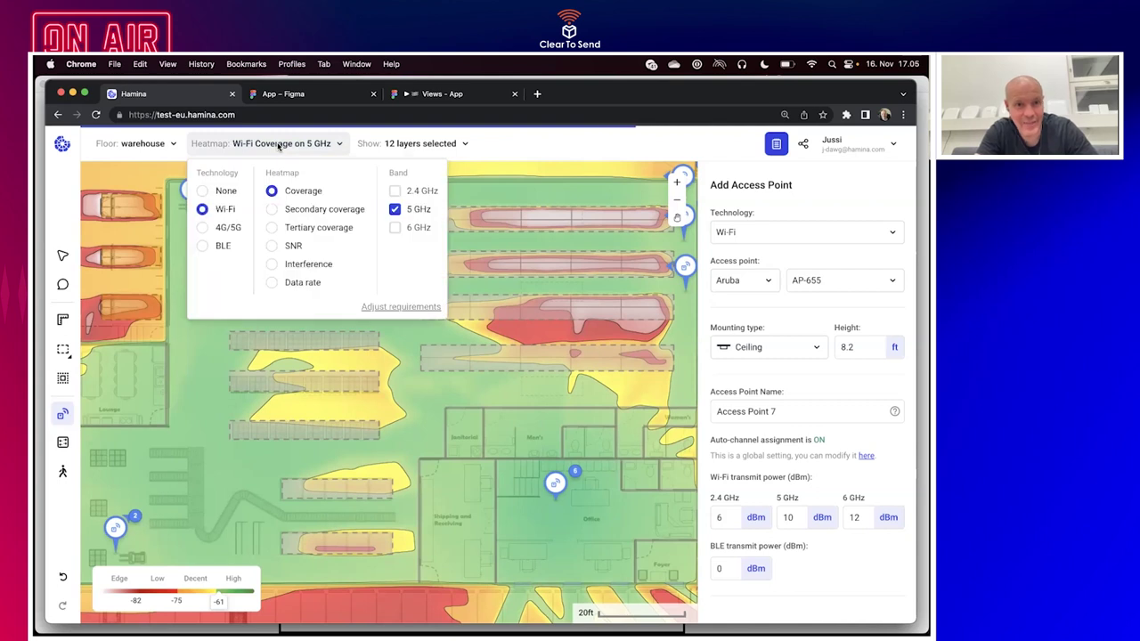
pyautogui.click(203, 246)
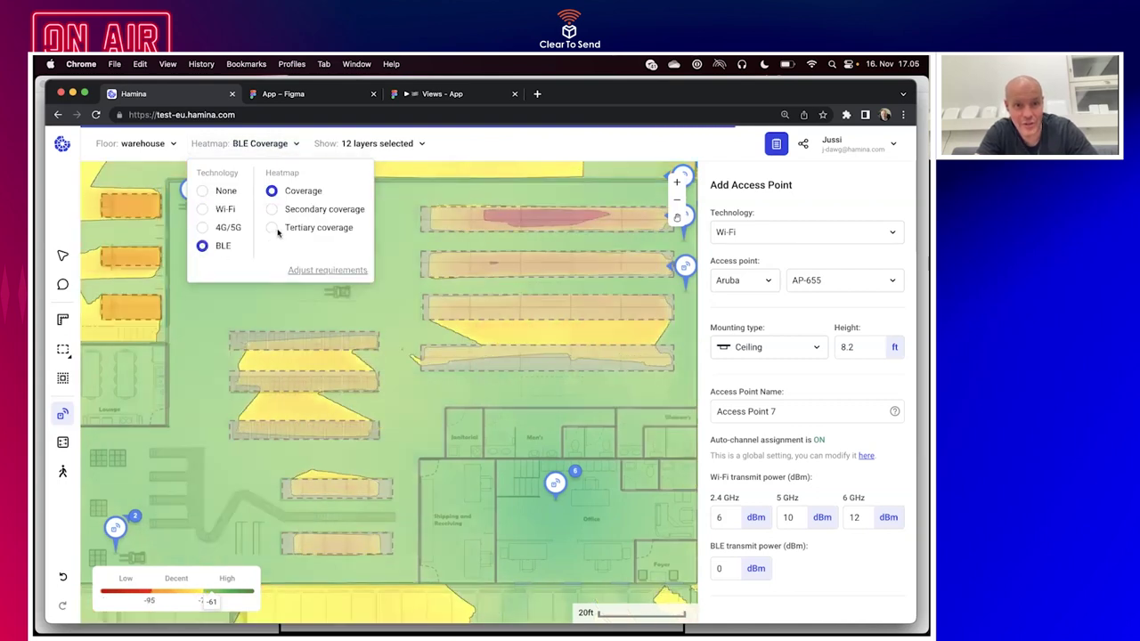
pyautogui.click(272, 229)
# Add a heatmap threshold with High at -70 dBm and Low at -78 dBm.
pyautogui.click(178, 589)
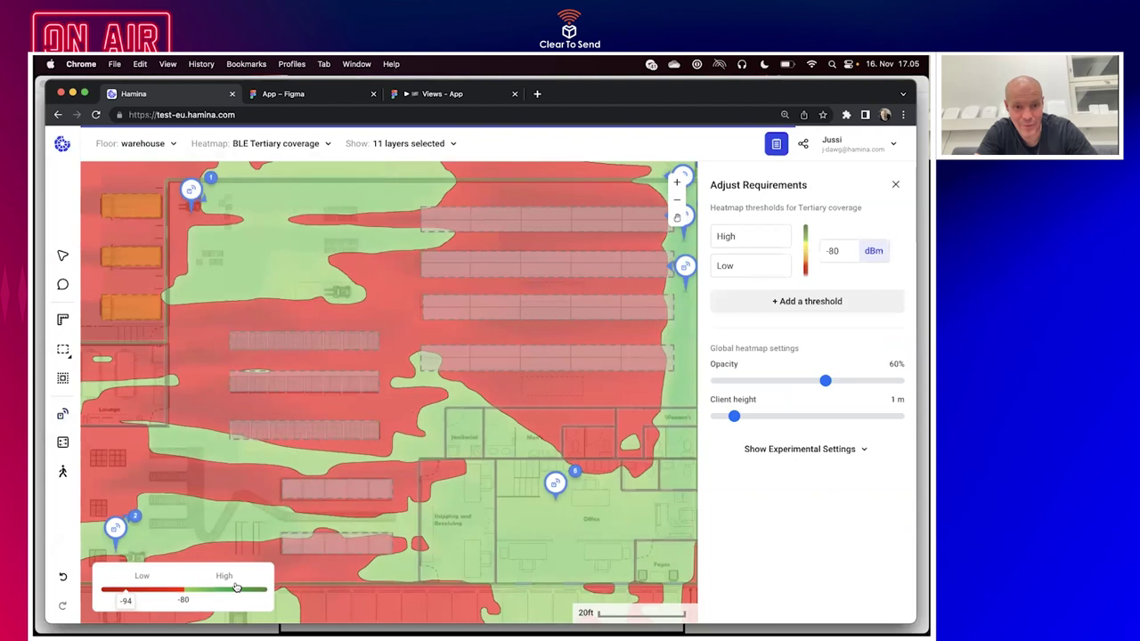
pyautogui.click(804, 301)
pyautogui.click(856, 242)
pyautogui.press('Delete')
pyautogui.write('7')
pyautogui.press('Tab')
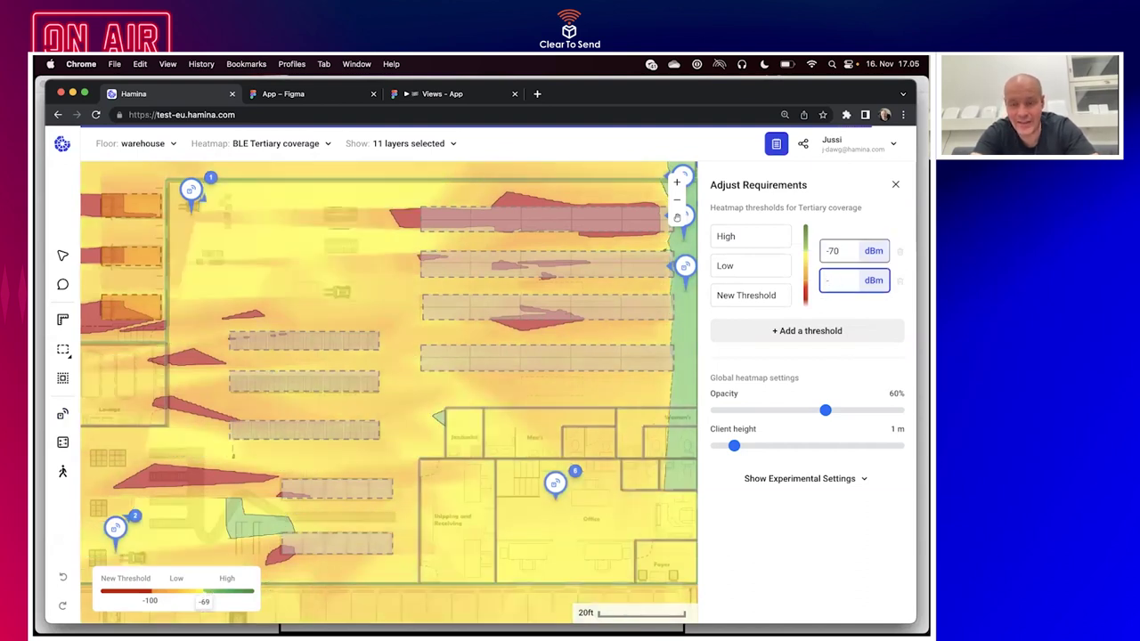
pyautogui.hotkey('shift', 'Tab')
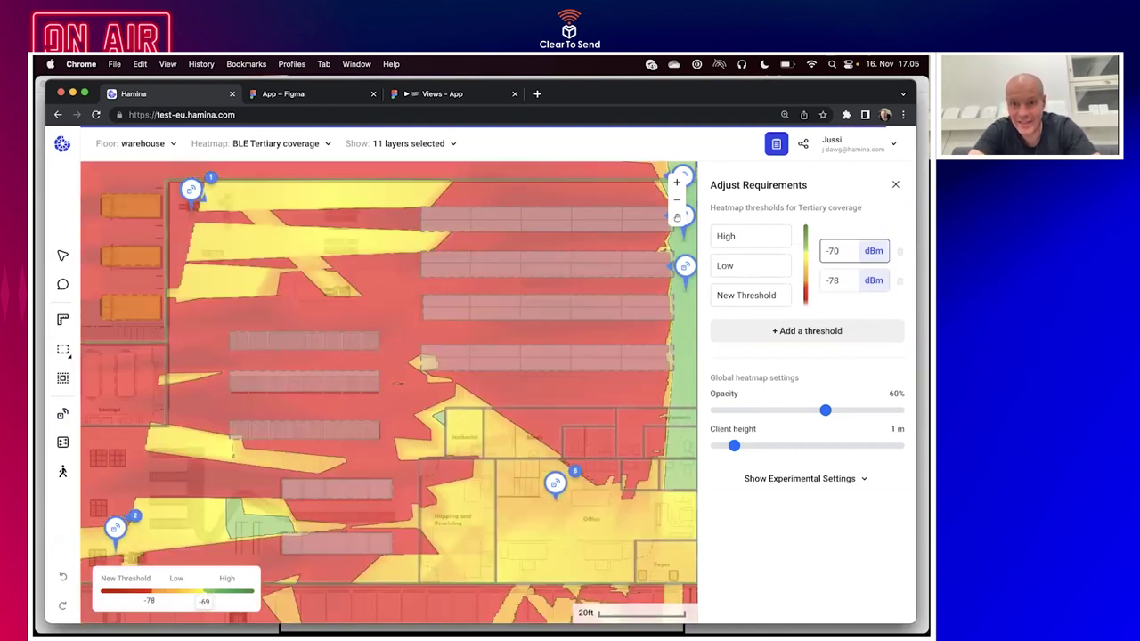
pyautogui.press('Return')
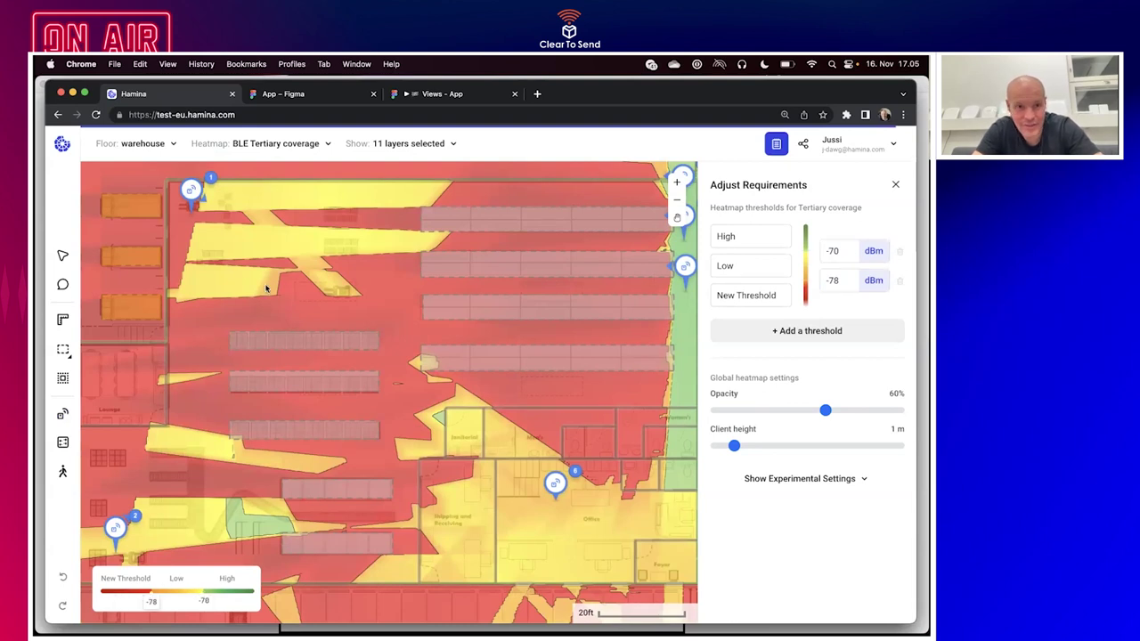
pyautogui.click(62, 414)
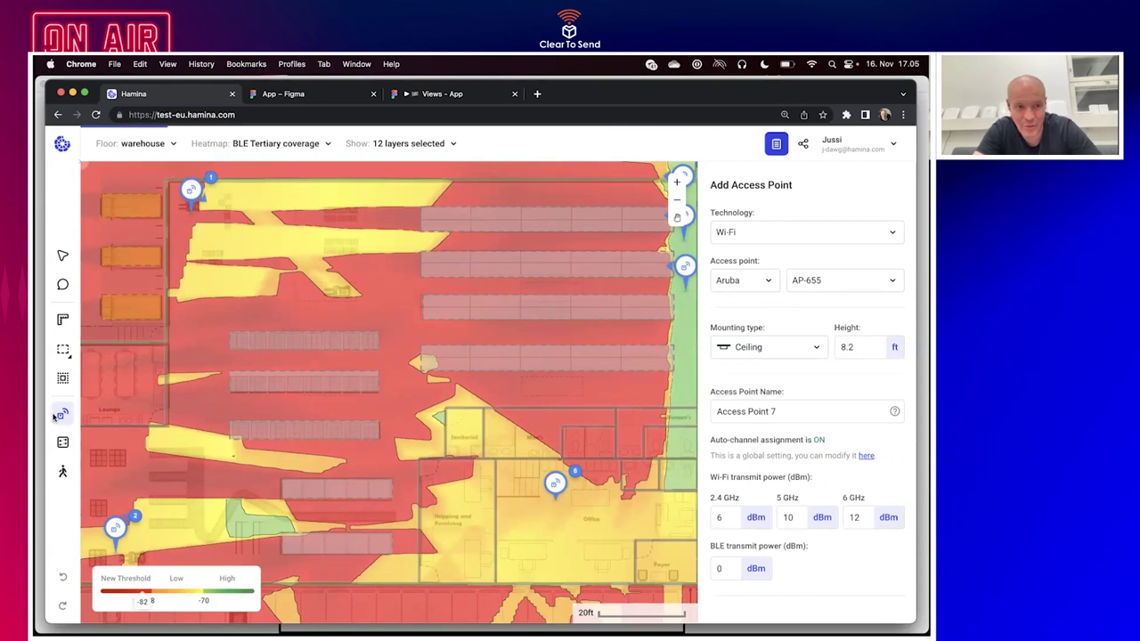
# Set the new access point's technology to BLE.
pyautogui.scroll(2, 189, 404)
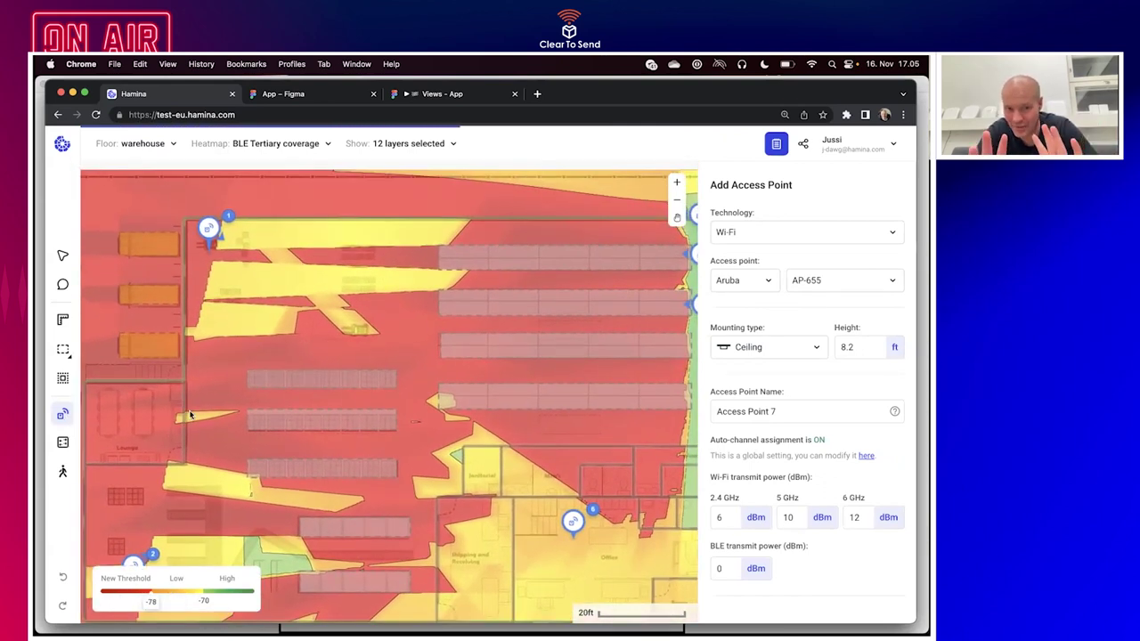
pyautogui.scroll(-3, 190, 415)
pyautogui.hscroll(3, 190, 415)
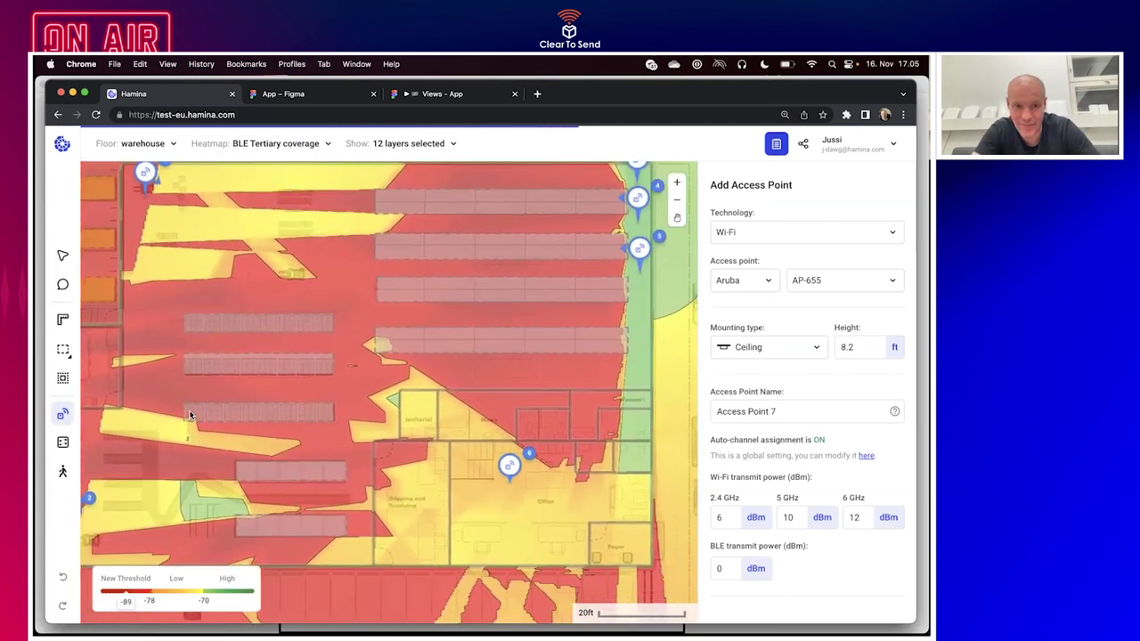
pyautogui.hscroll(-4, 190, 415)
pyautogui.scroll(1, 190, 415)
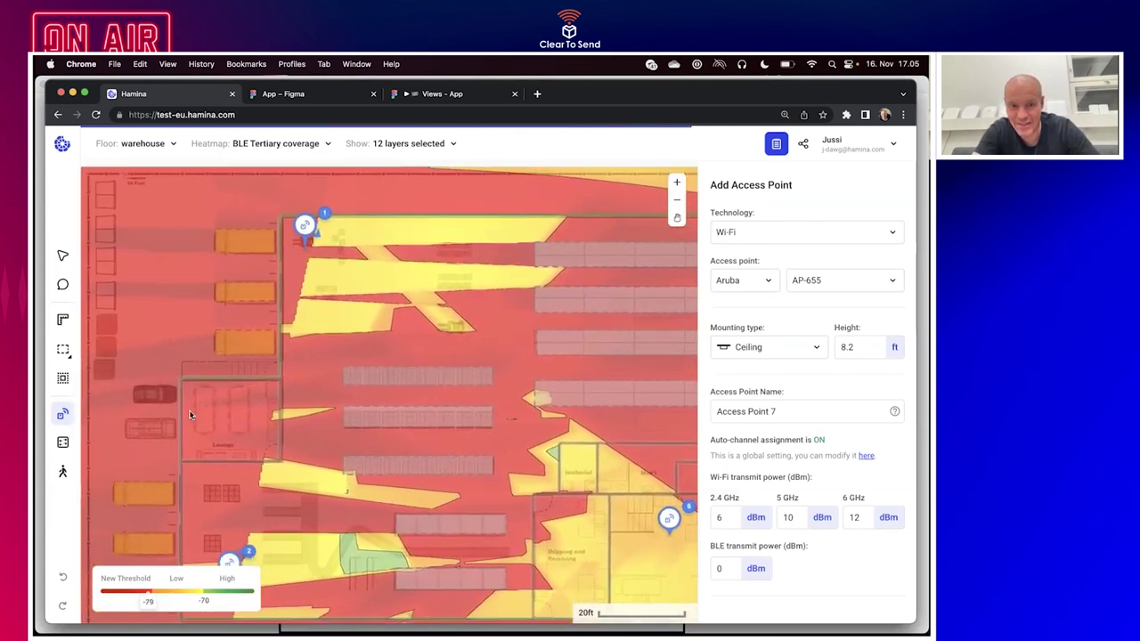
pyautogui.scroll(-3, 198, 414)
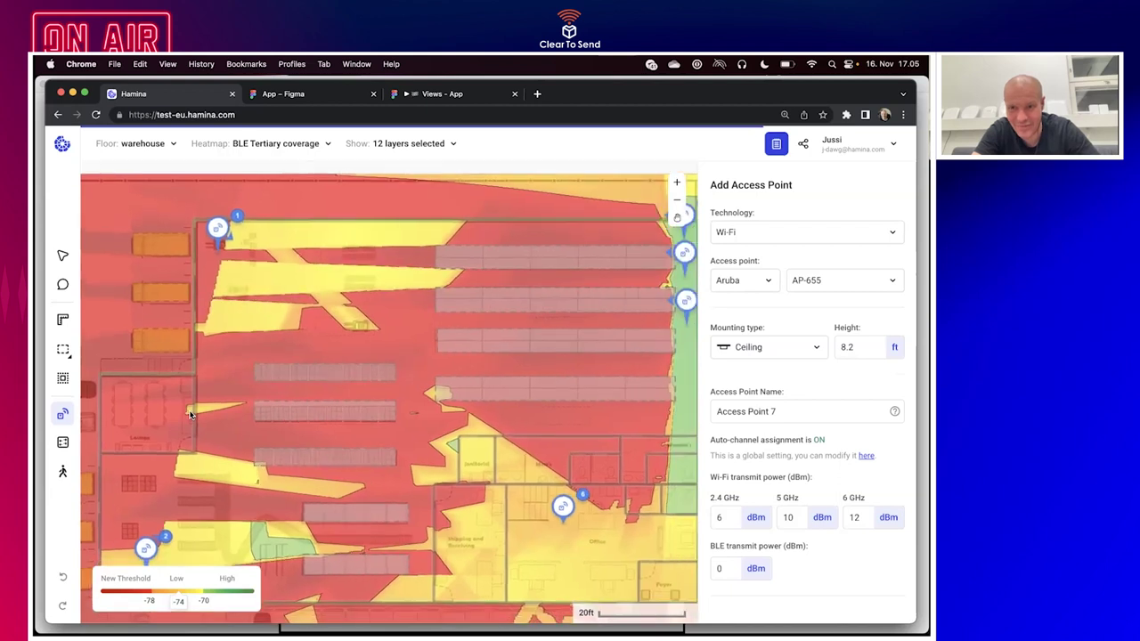
pyautogui.click(814, 235)
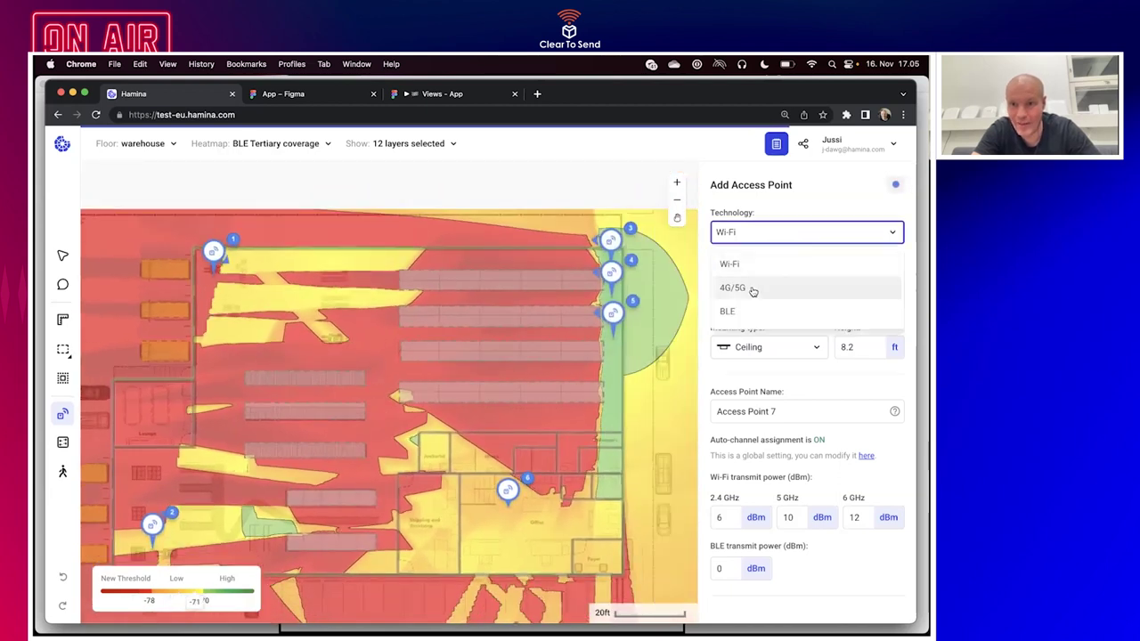
pyautogui.click(744, 309)
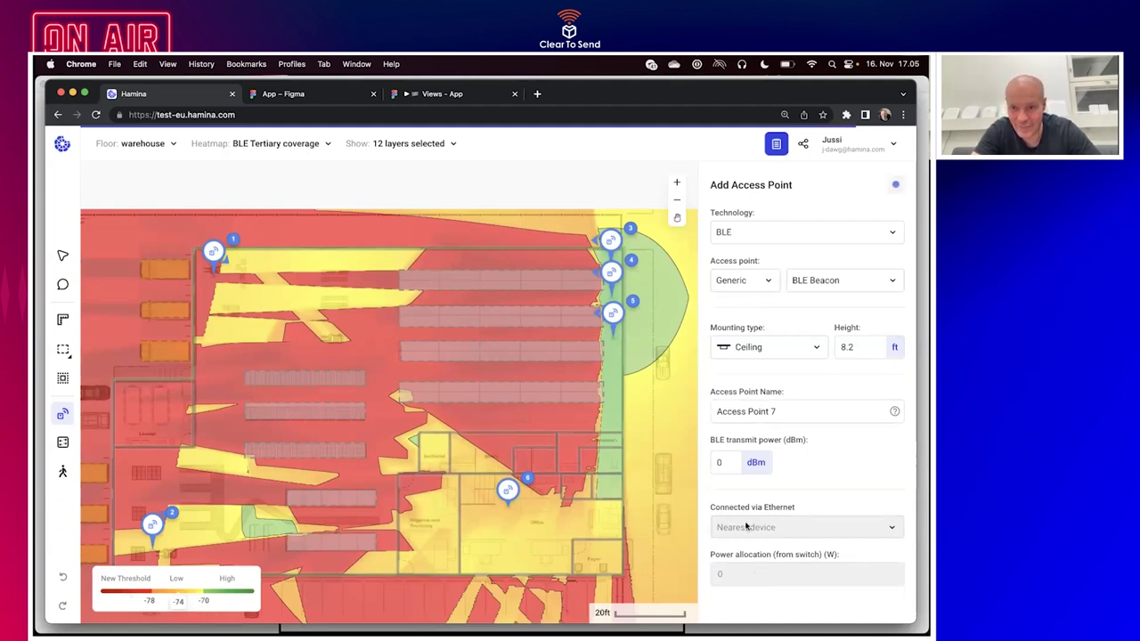
# Drop BLE beacons 7–14 around the lounge, corners, office, right wall and aisle line.
pyautogui.scroll(-1, 746, 527)
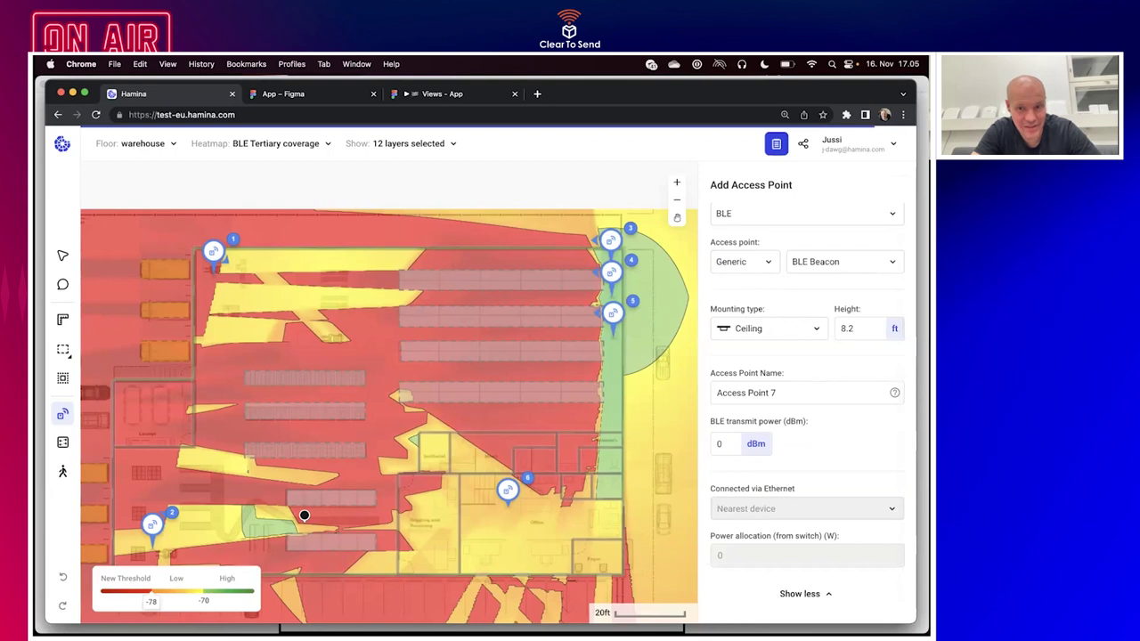
pyautogui.hscroll(-2, 304, 514)
pyautogui.click(160, 435)
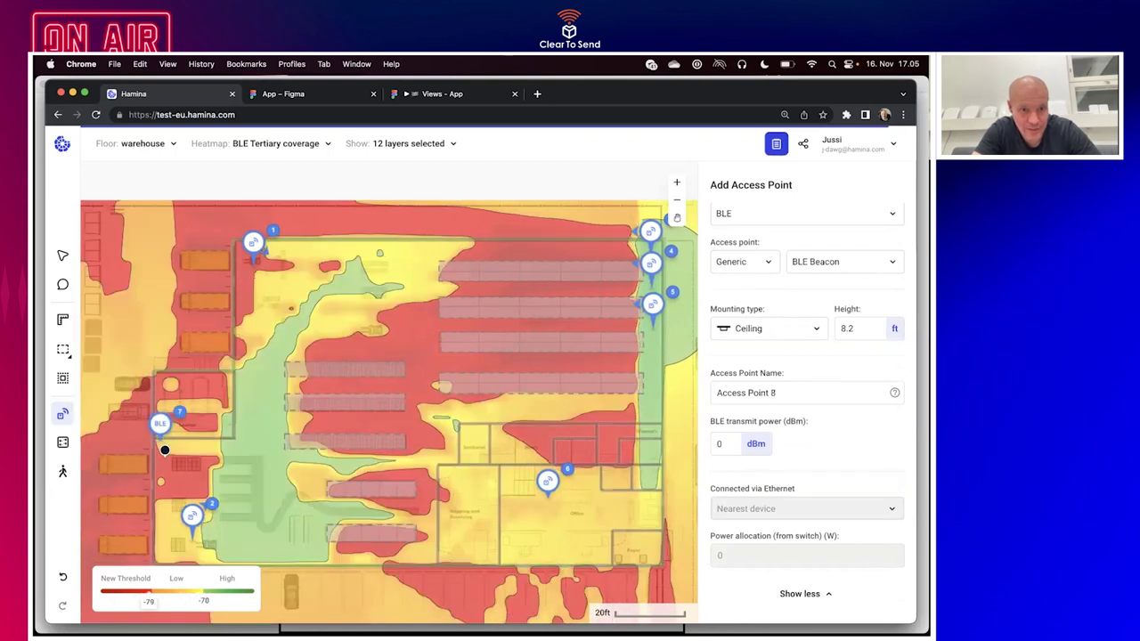
pyautogui.click(164, 549)
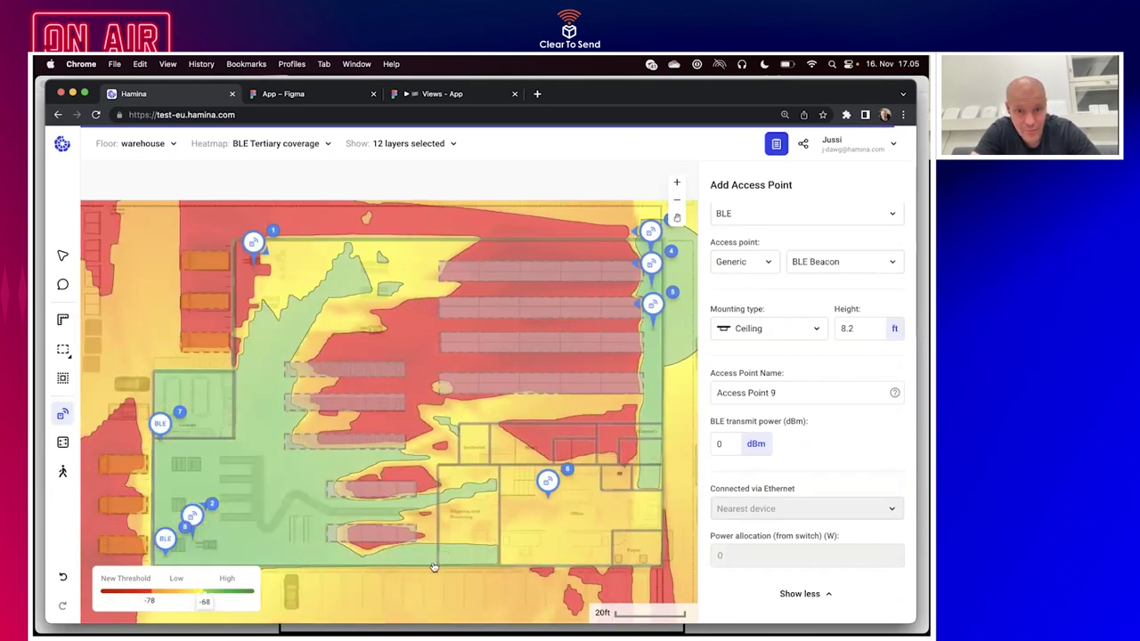
pyautogui.click(517, 549)
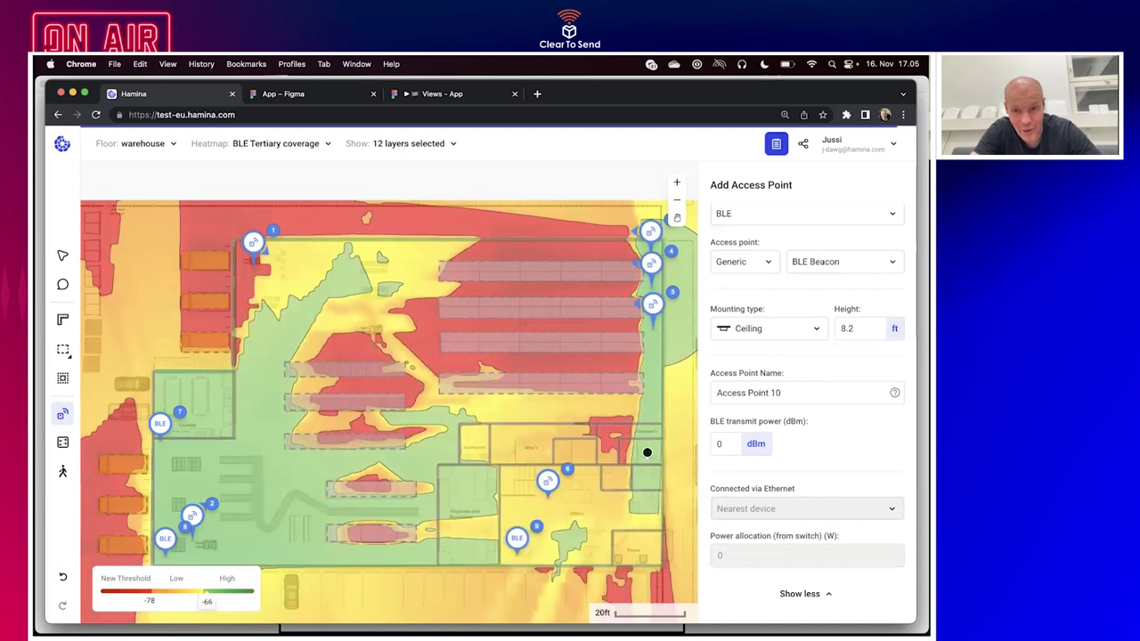
pyautogui.click(646, 456)
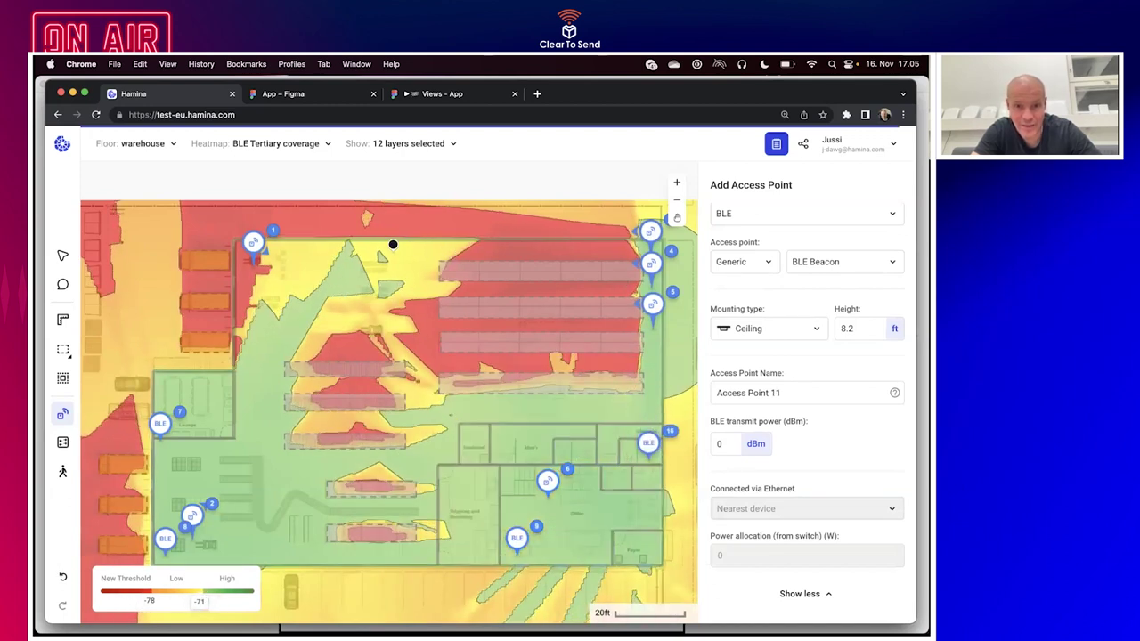
pyautogui.click(433, 246)
pyautogui.click(433, 282)
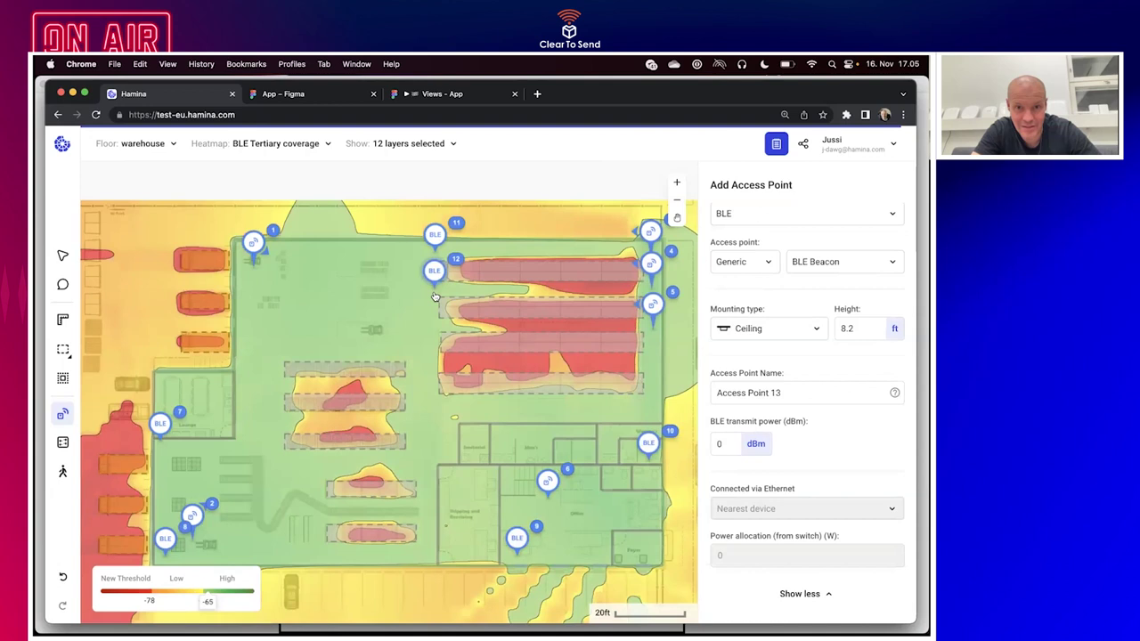
pyautogui.click(433, 321)
pyautogui.click(430, 362)
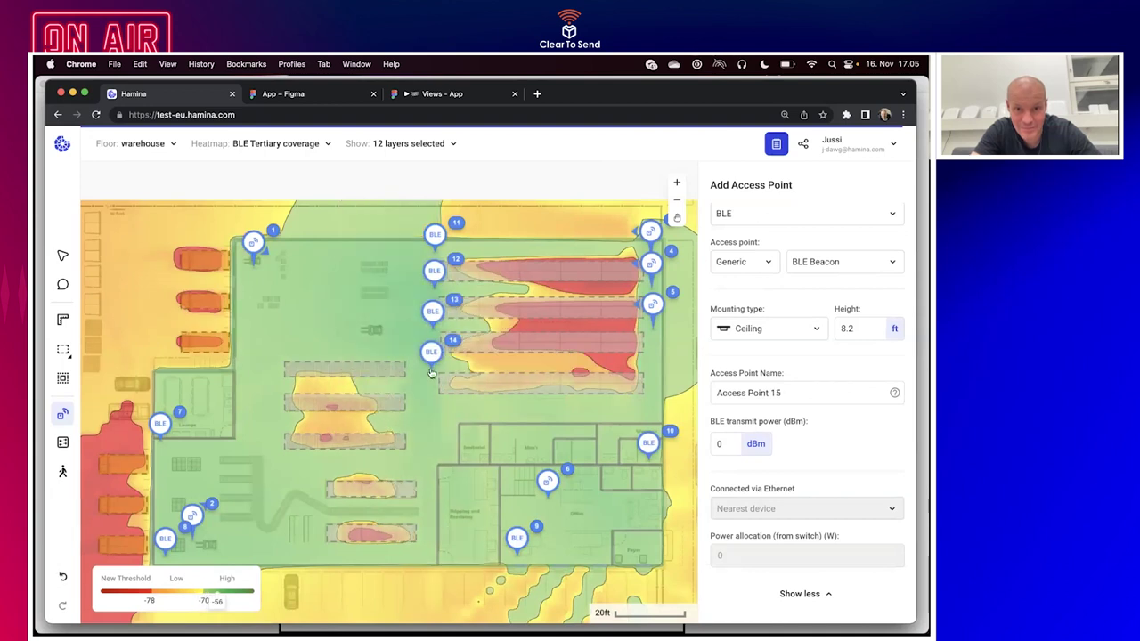
pyautogui.scroll(-2, 430, 361)
pyautogui.hscroll(2, 430, 361)
pyautogui.hscroll(2, 430, 362)
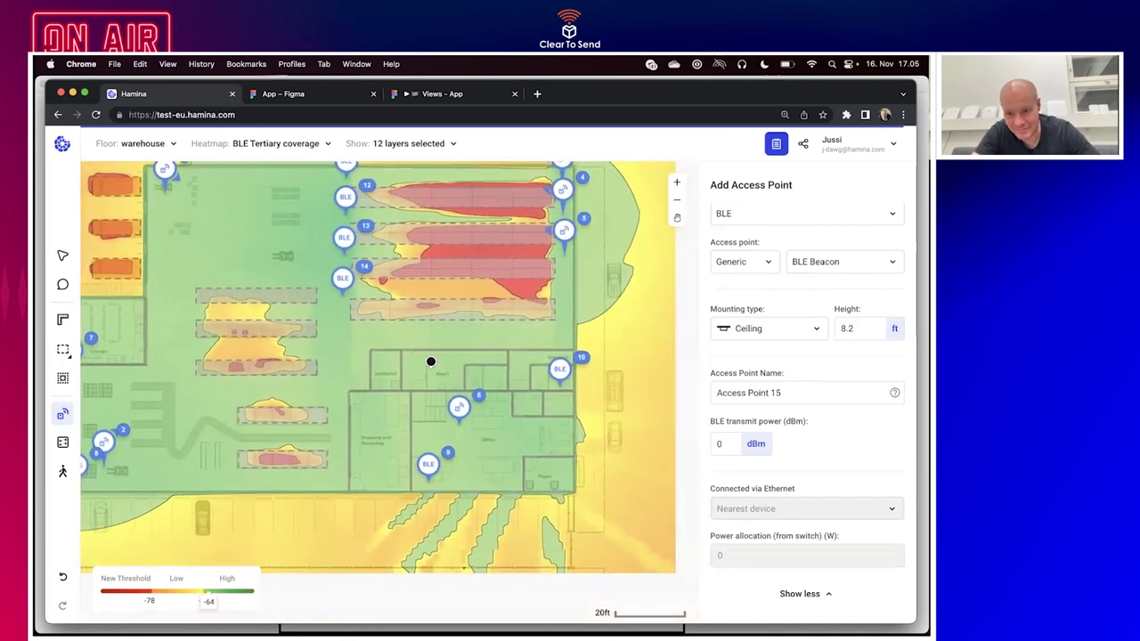
pyautogui.scroll(-3, 430, 361)
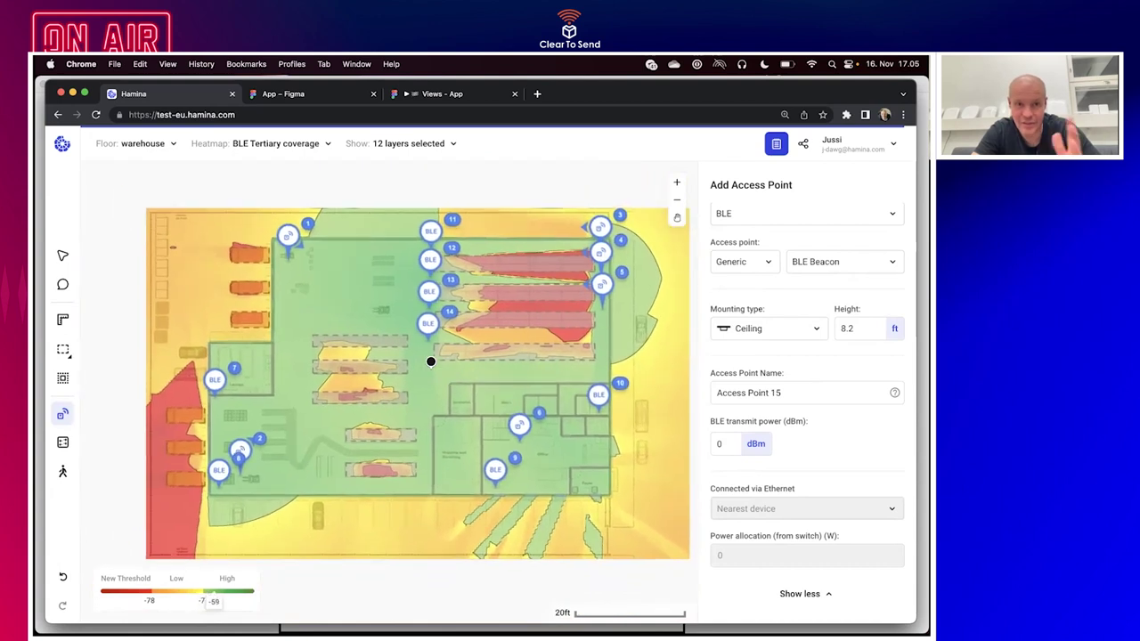
pyautogui.scroll(5, 430, 362)
pyautogui.scroll(-2, 430, 362)
pyautogui.hscroll(2, 430, 362)
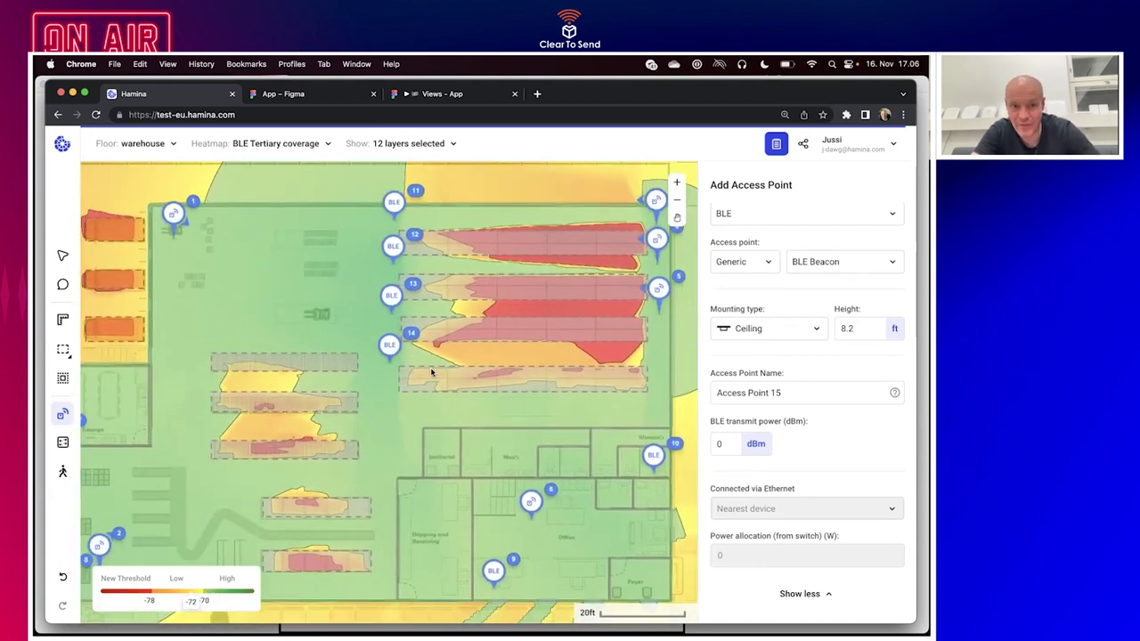
pyautogui.scroll(-3, 432, 372)
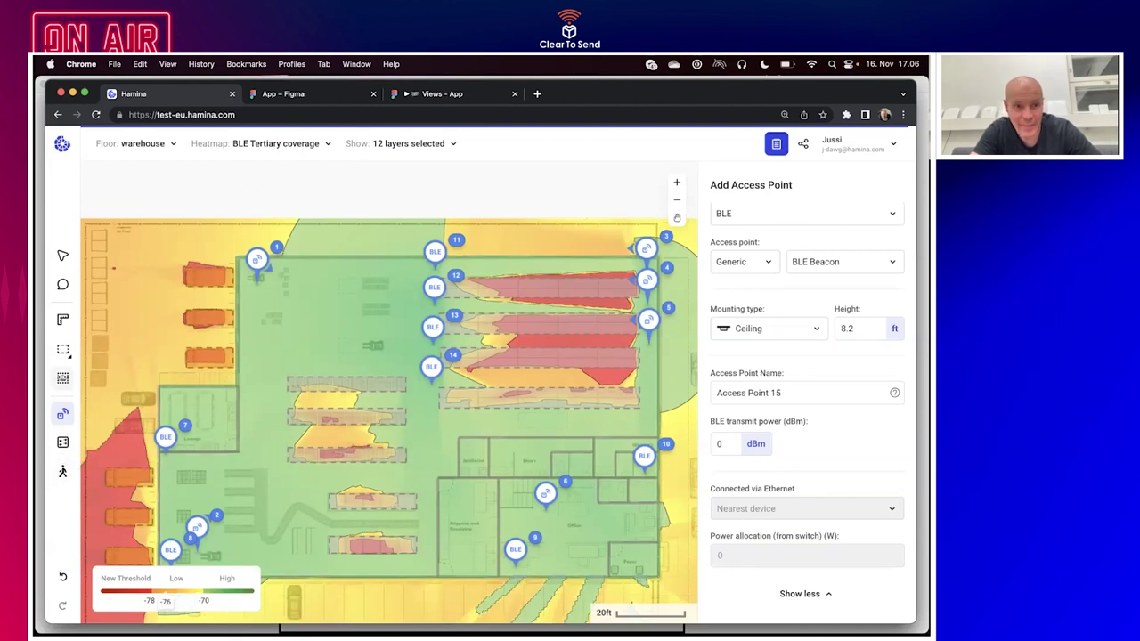
# Draw a four-corner coverage zone enclosing the whole building.
pyautogui.click(64, 378)
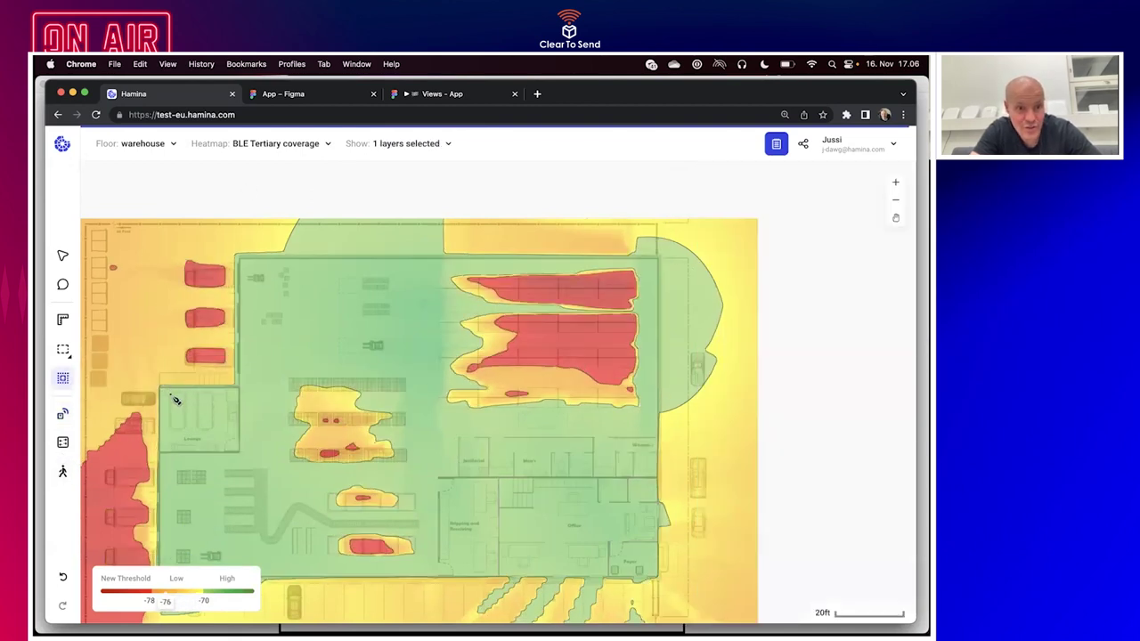
pyautogui.scroll(-2, 165, 504)
pyautogui.click(104, 554)
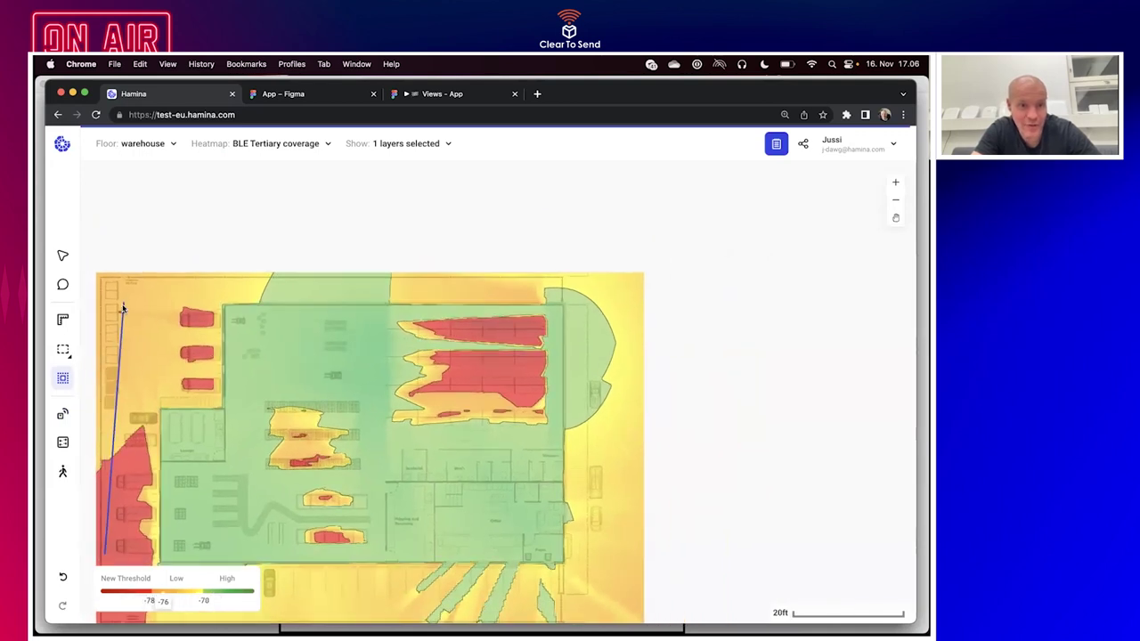
pyautogui.click(105, 301)
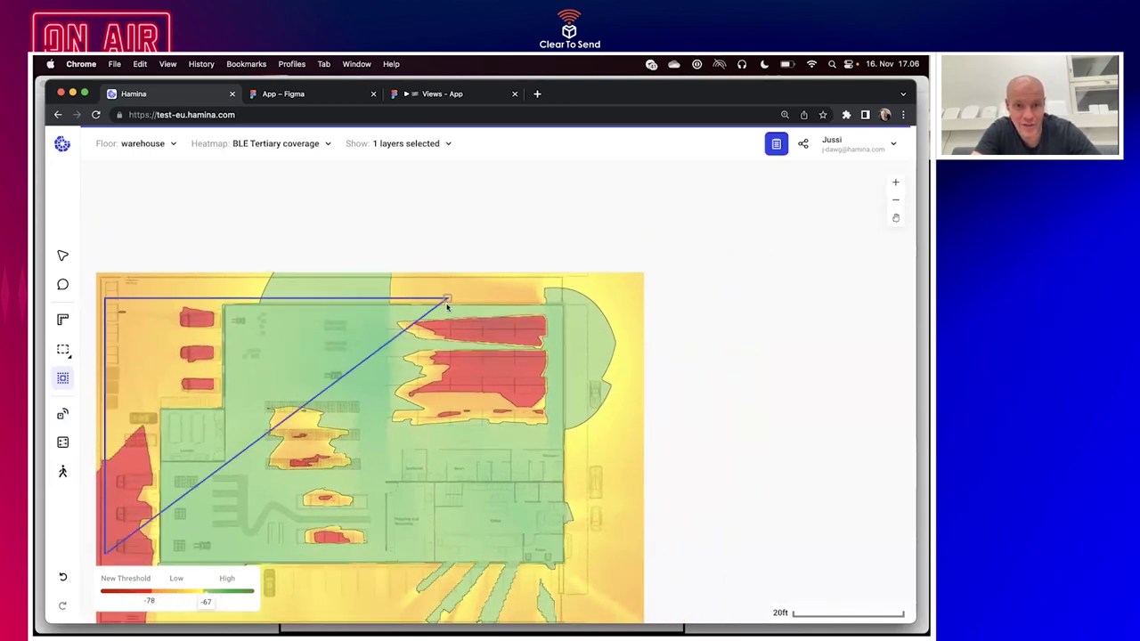
pyautogui.click(570, 300)
pyautogui.click(569, 576)
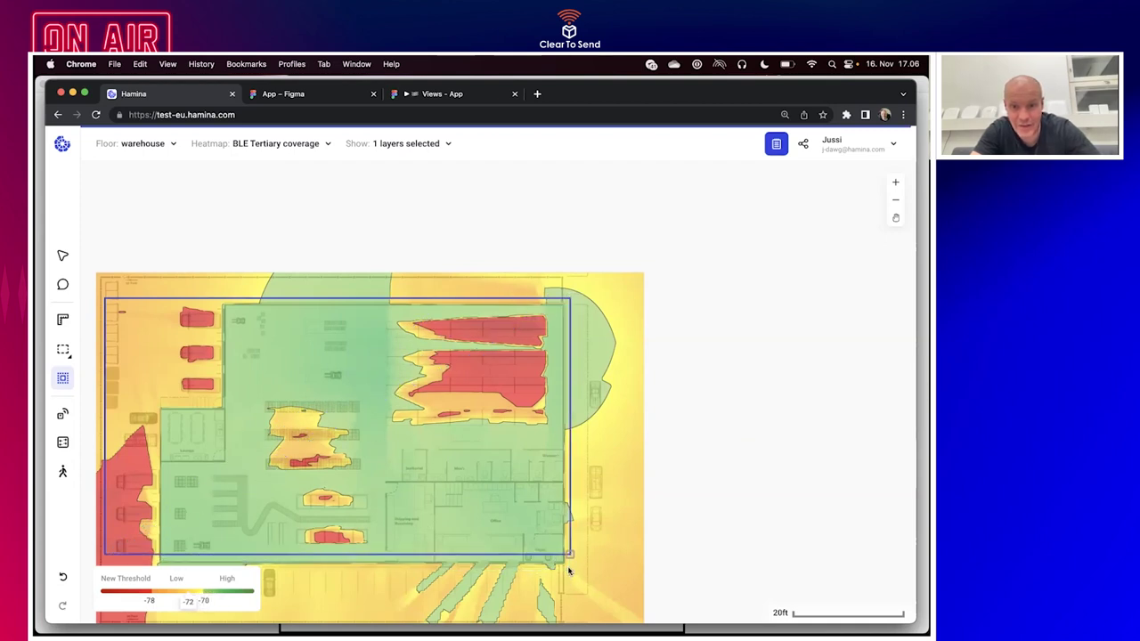
pyautogui.click(106, 560)
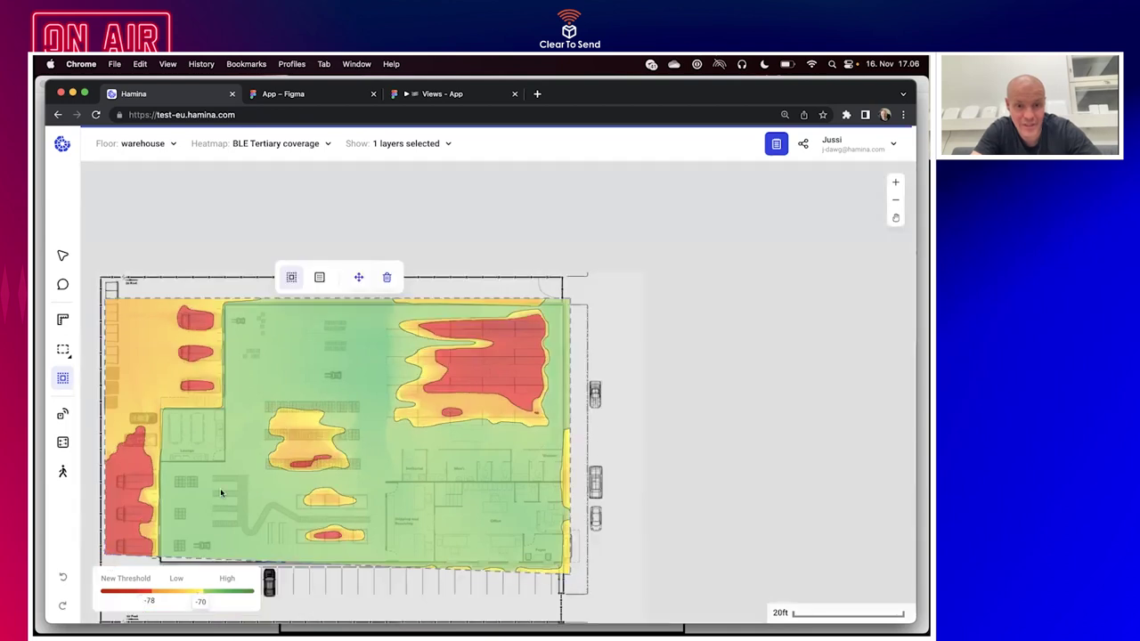
# Exclude the Janitorial room from the zone with a rectangle.
pyautogui.scroll(5, 329, 436)
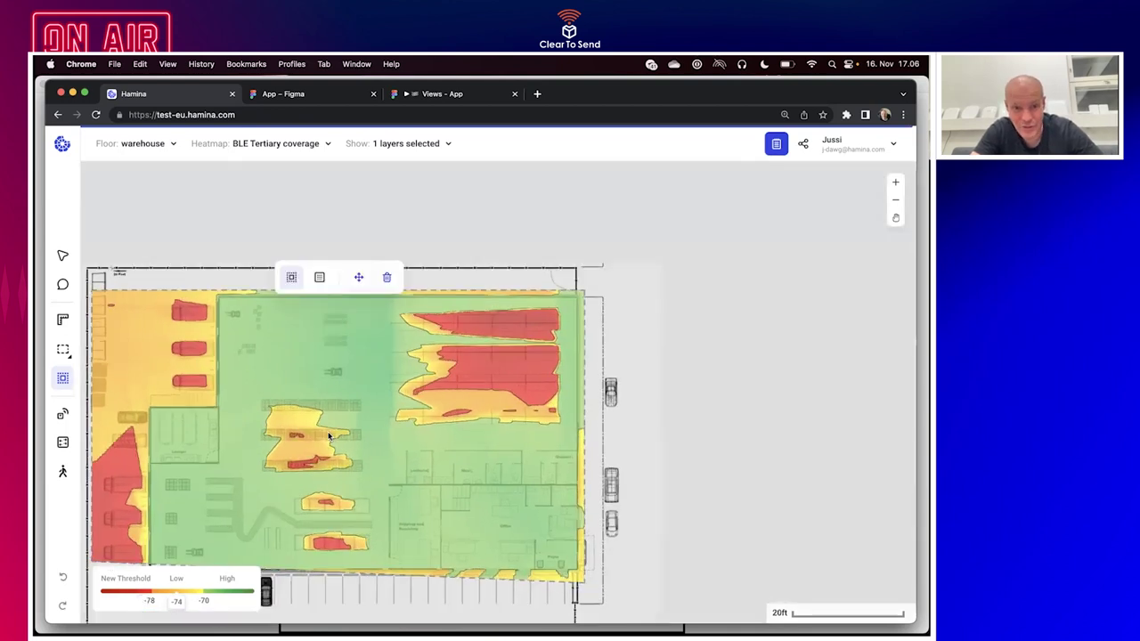
pyautogui.scroll(5, 328, 437)
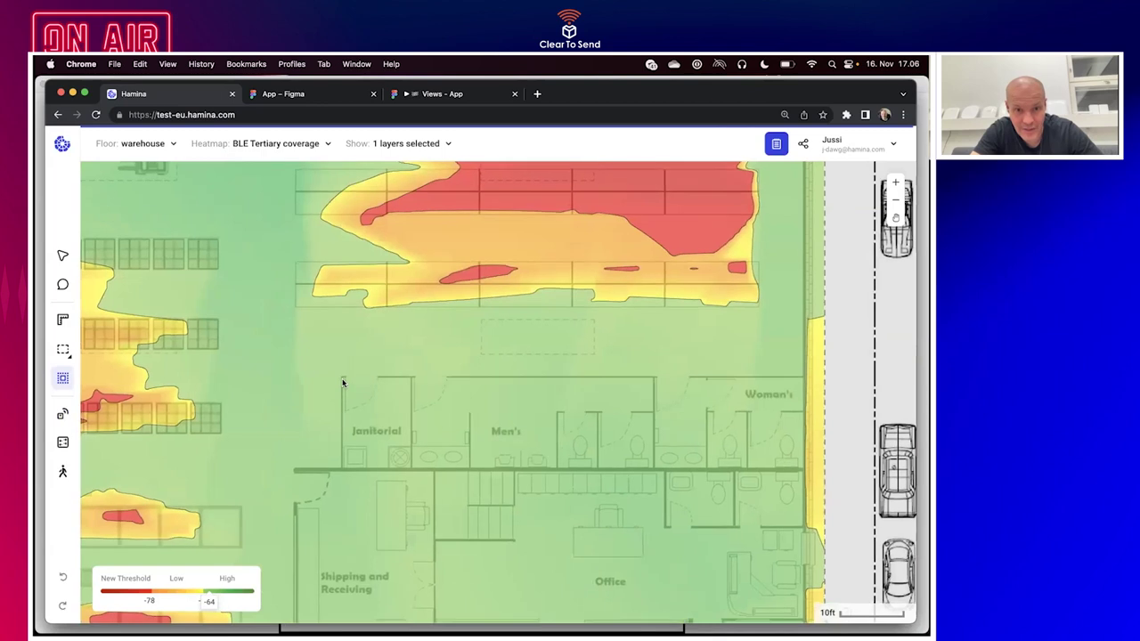
pyautogui.moveTo(341, 380); pyautogui.dragTo(411, 467)
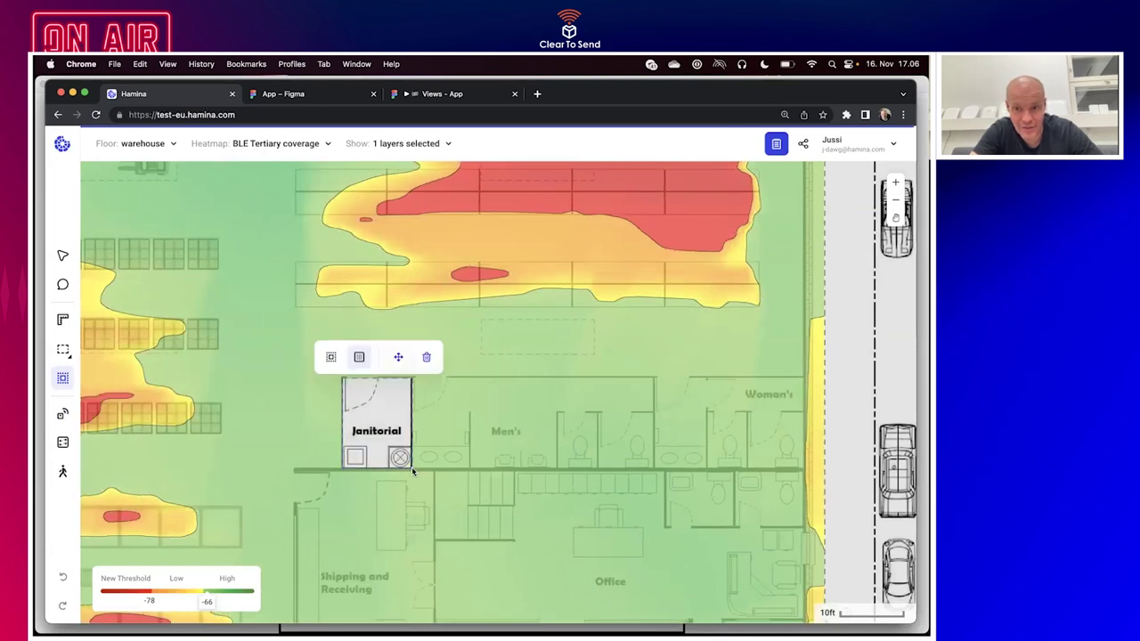
pyautogui.scroll(-5, 435, 433)
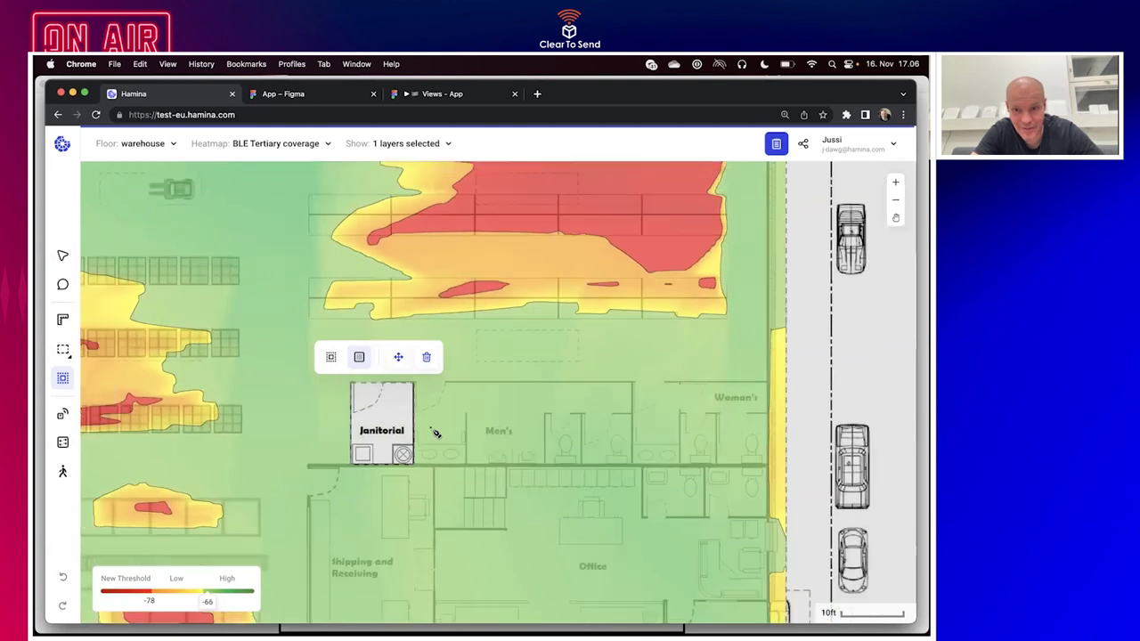
pyautogui.hscroll(2, 435, 432)
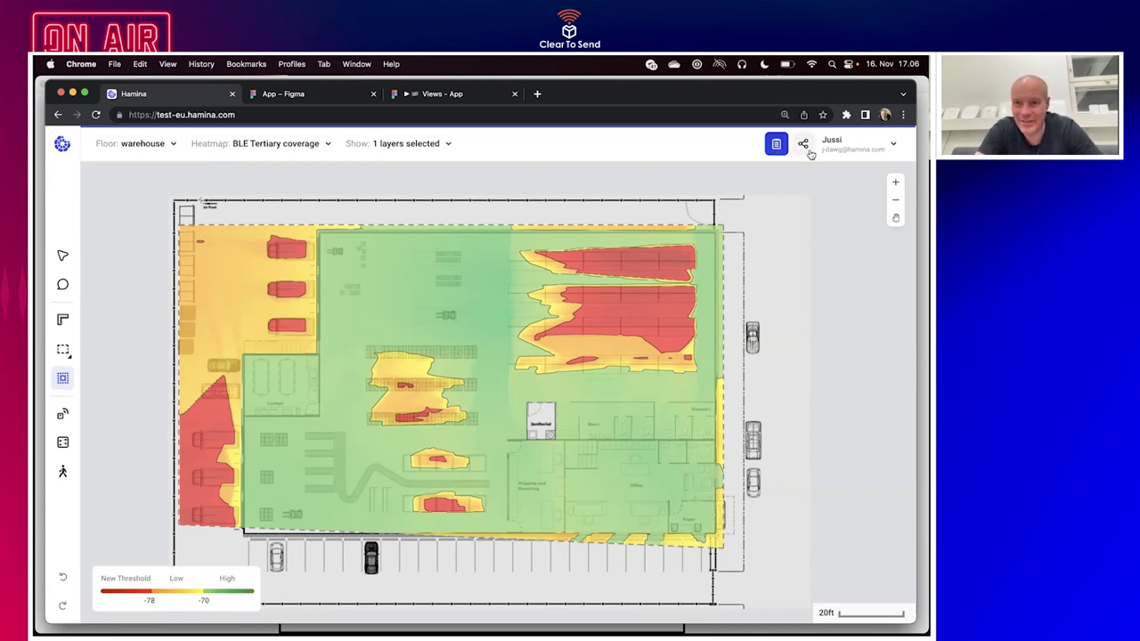
# Share the project by entering a colleague's e-mail address and sending the invitation.
pyautogui.click(803, 146)
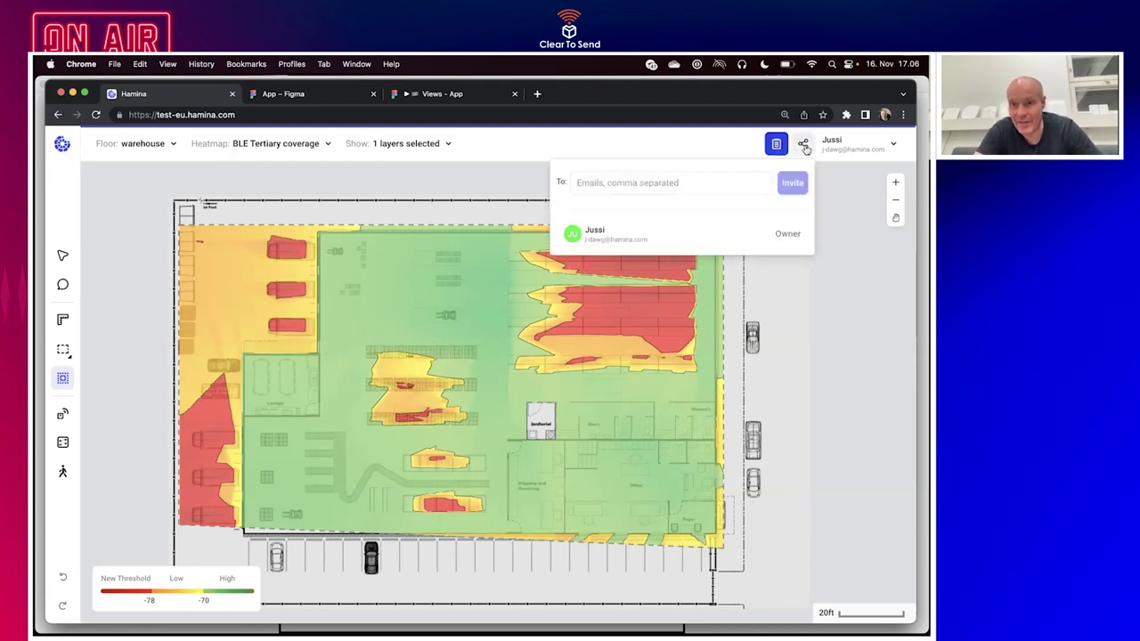
pyautogui.click(647, 184)
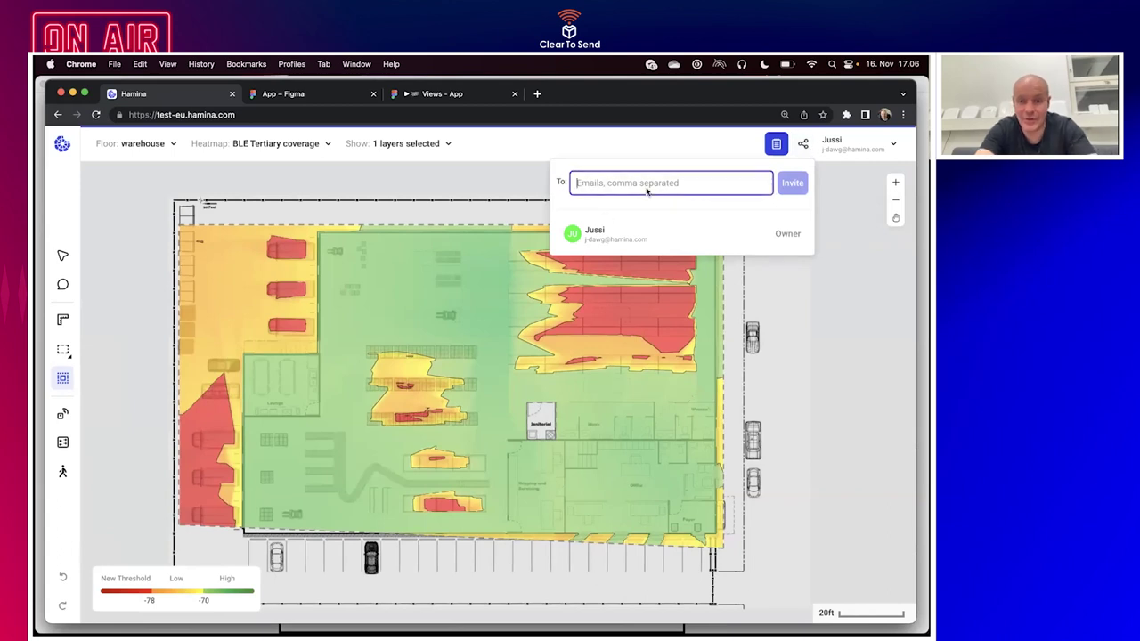
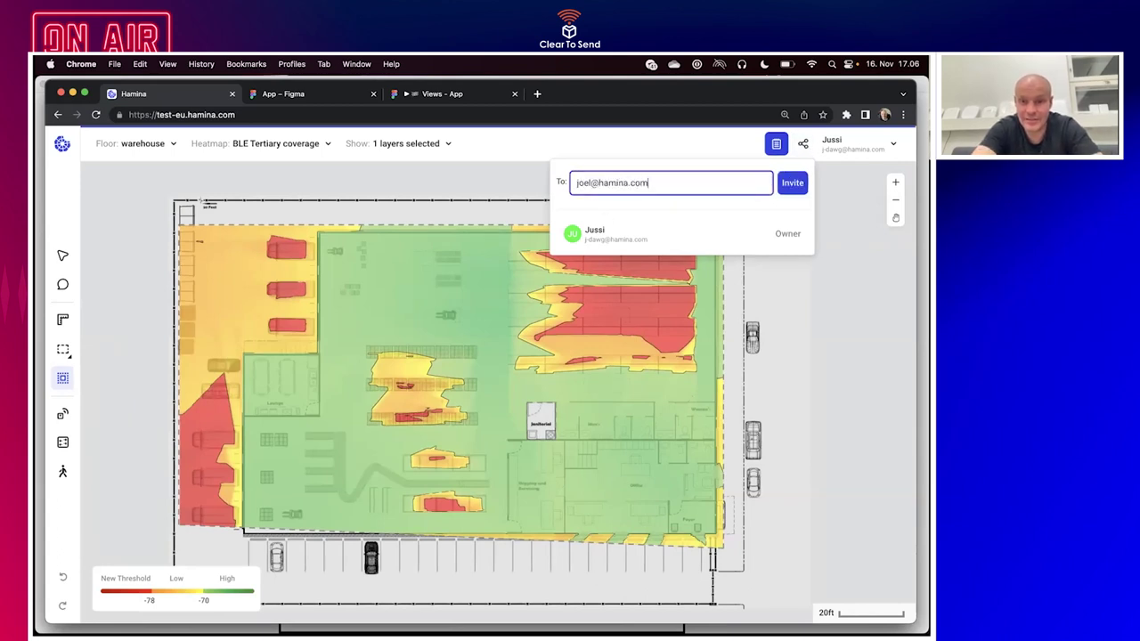
pyautogui.click(792, 184)
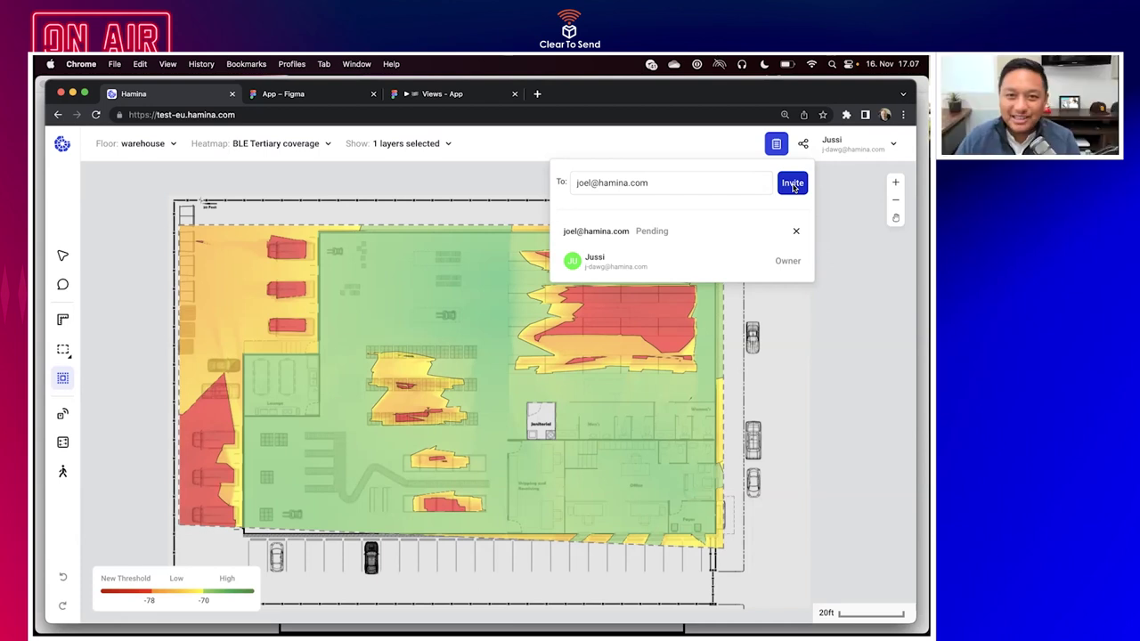
pyautogui.click(791, 187)
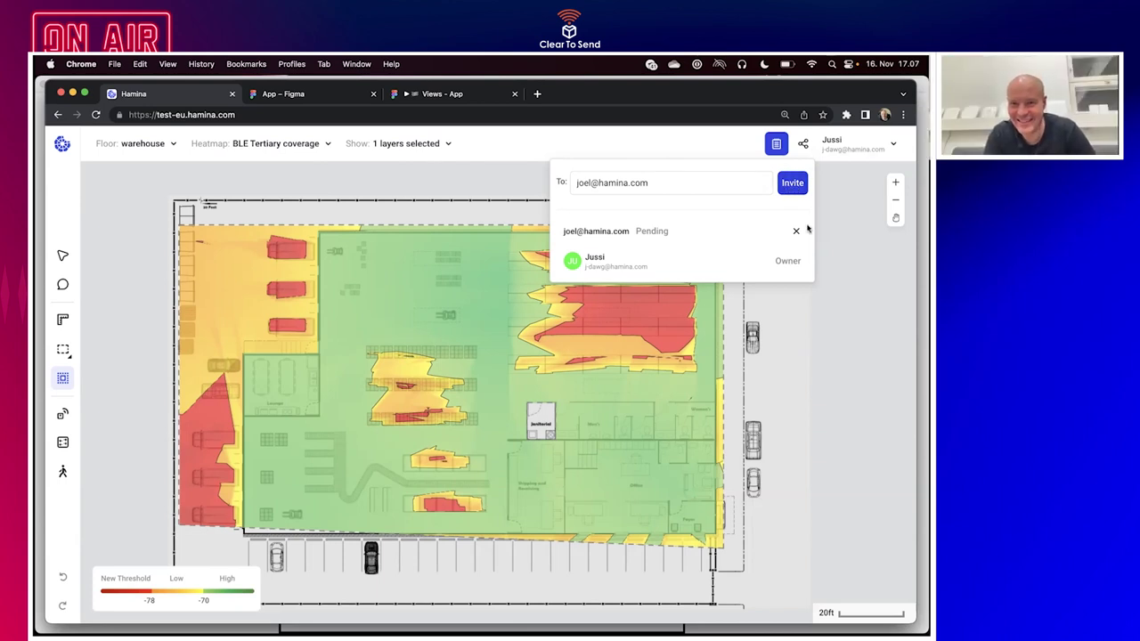
# Replace the previous address with a second collaborator's e-mail and send the invitation.
pyautogui.tripleClick(720, 185)
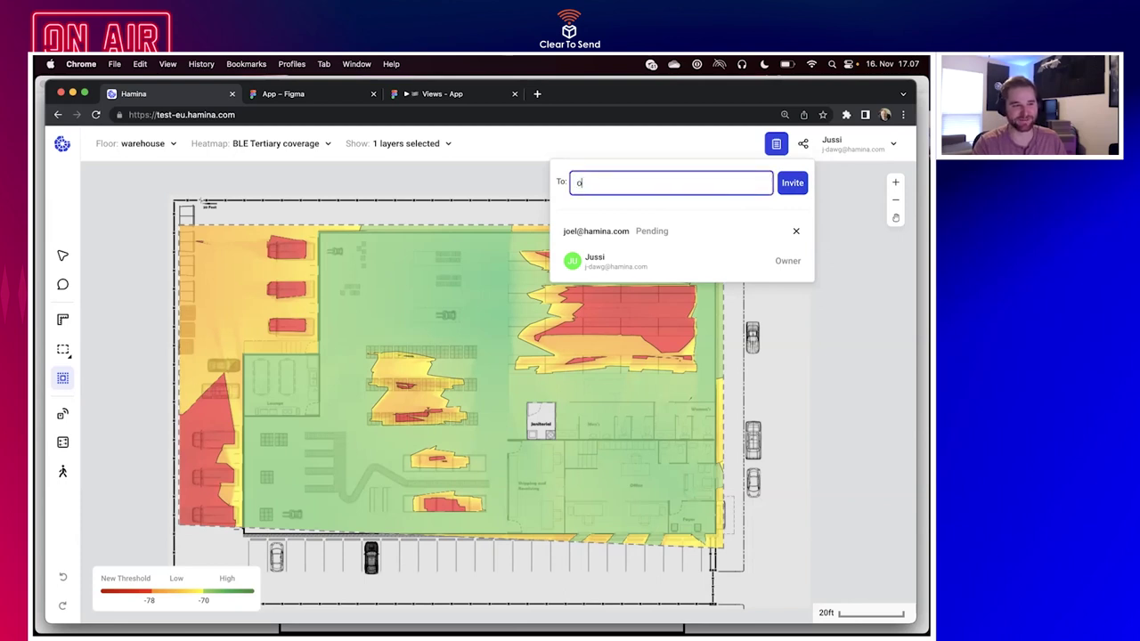
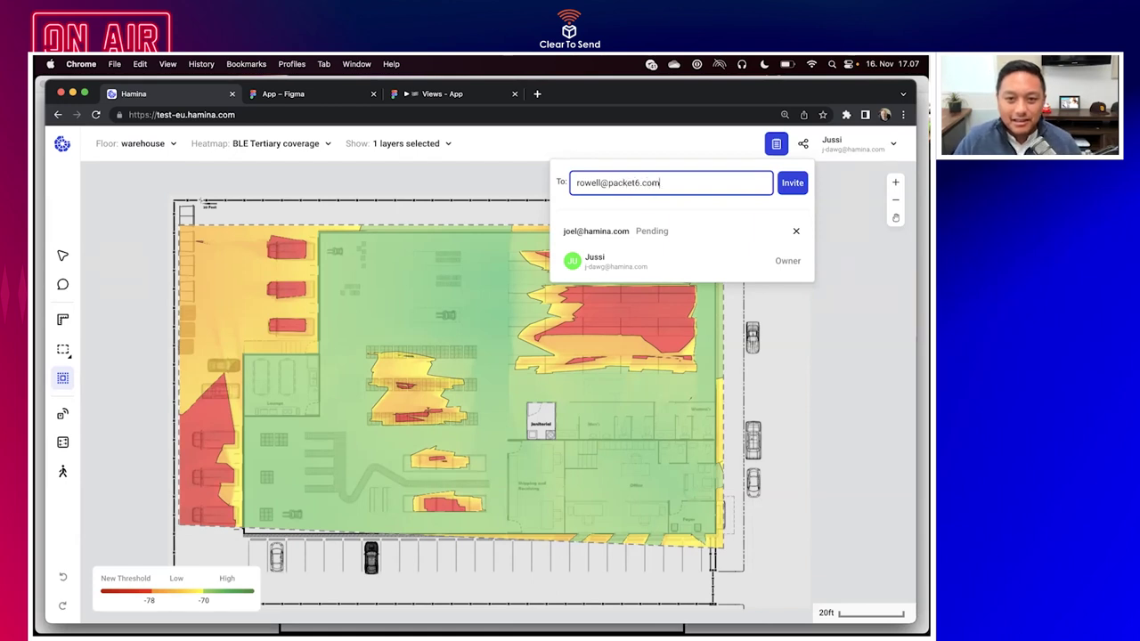
pyautogui.click(792, 186)
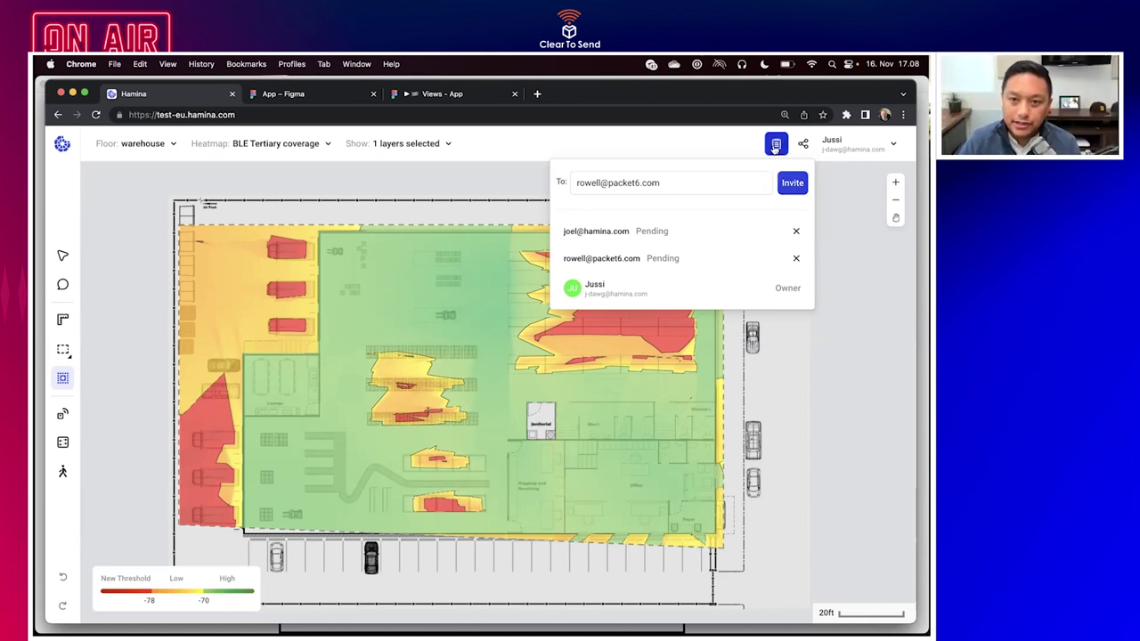
# Create a new project report named 'Report #1' from the reports menu.
pyautogui.click(774, 147)
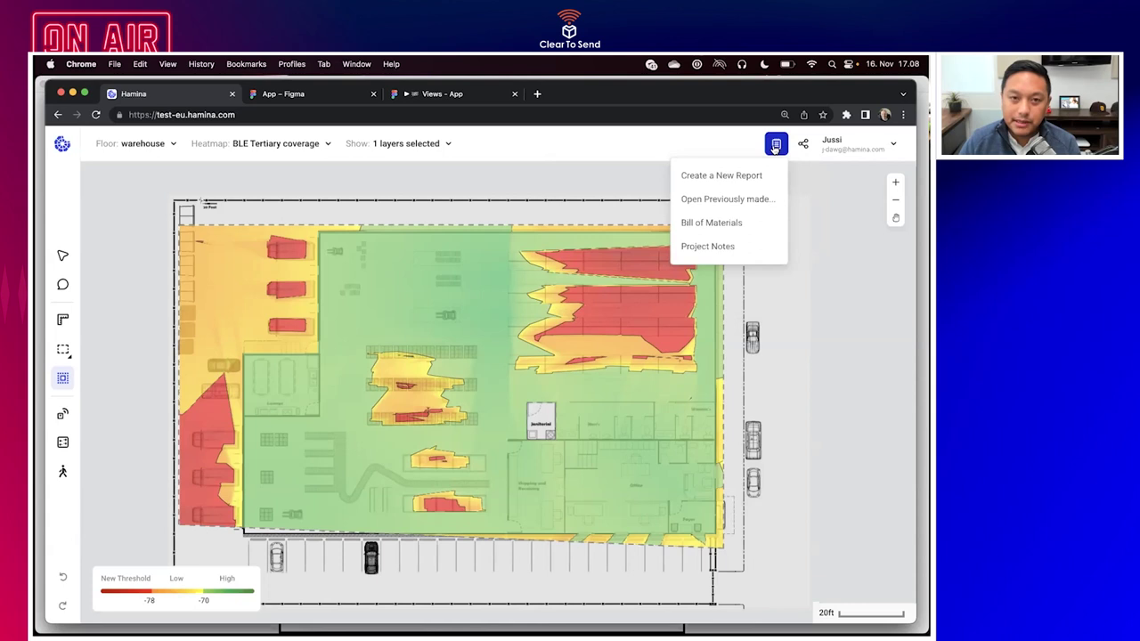
pyautogui.click(726, 175)
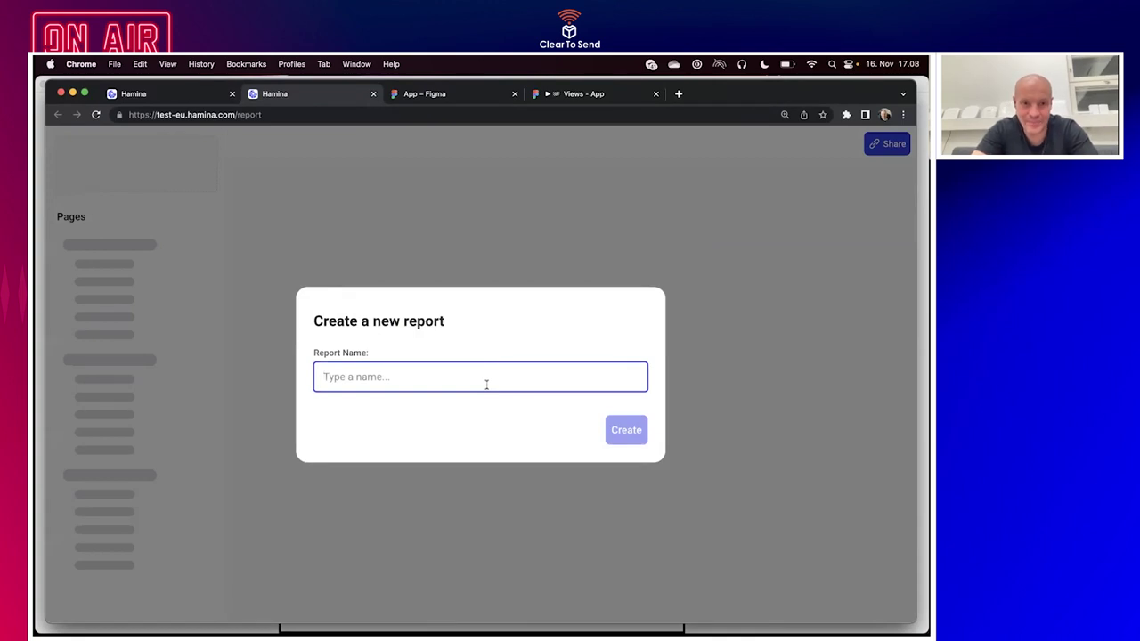
pyautogui.write('Report #1')
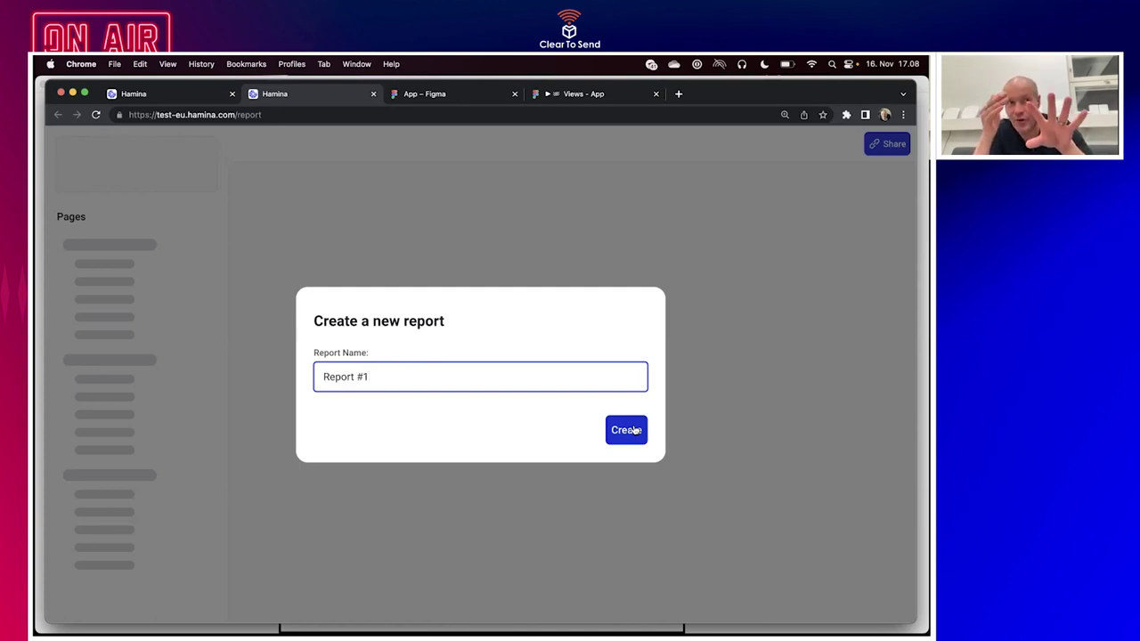
pyautogui.click(634, 430)
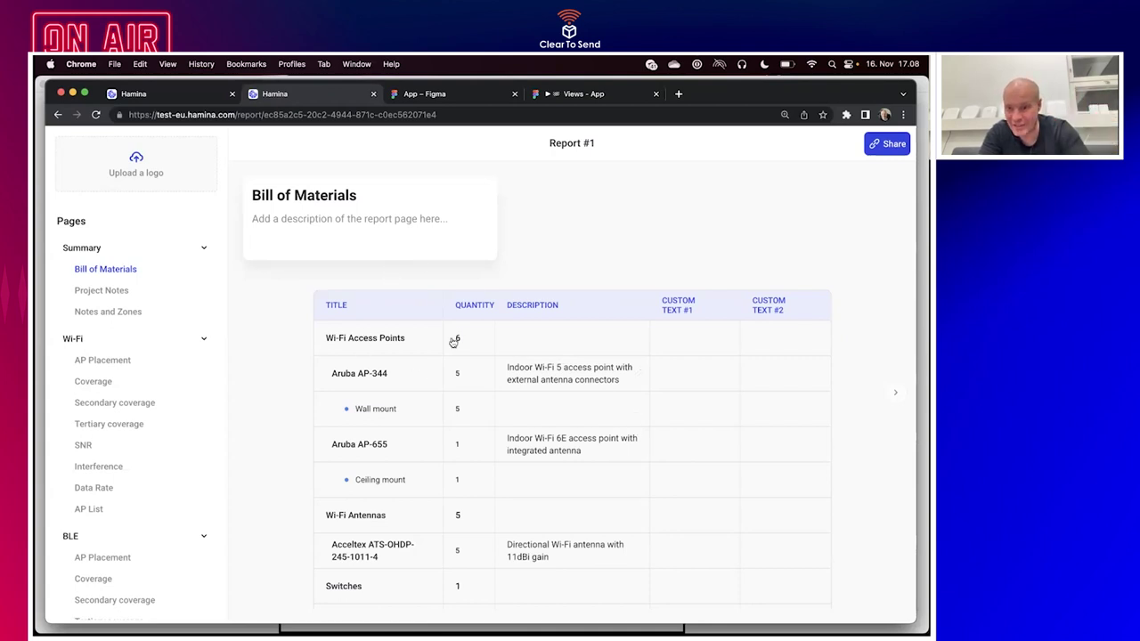
# Review the Bill of Materials table, then go to the Wi-Fi AP Placement page.
pyautogui.scroll(-3, 454, 342)
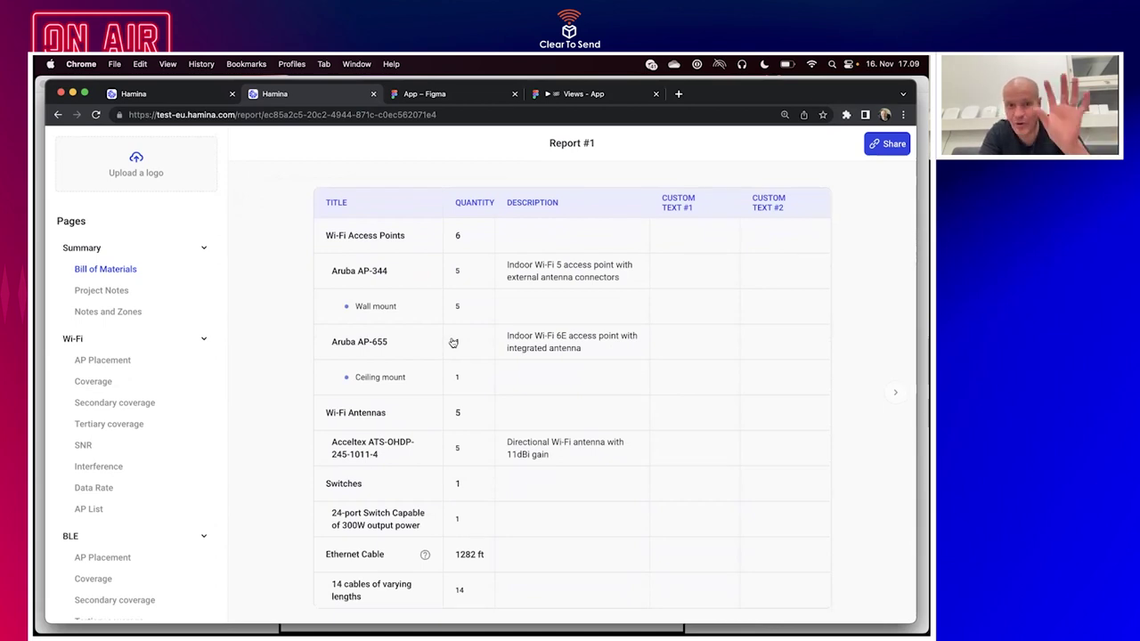
pyautogui.scroll(1, 453, 342)
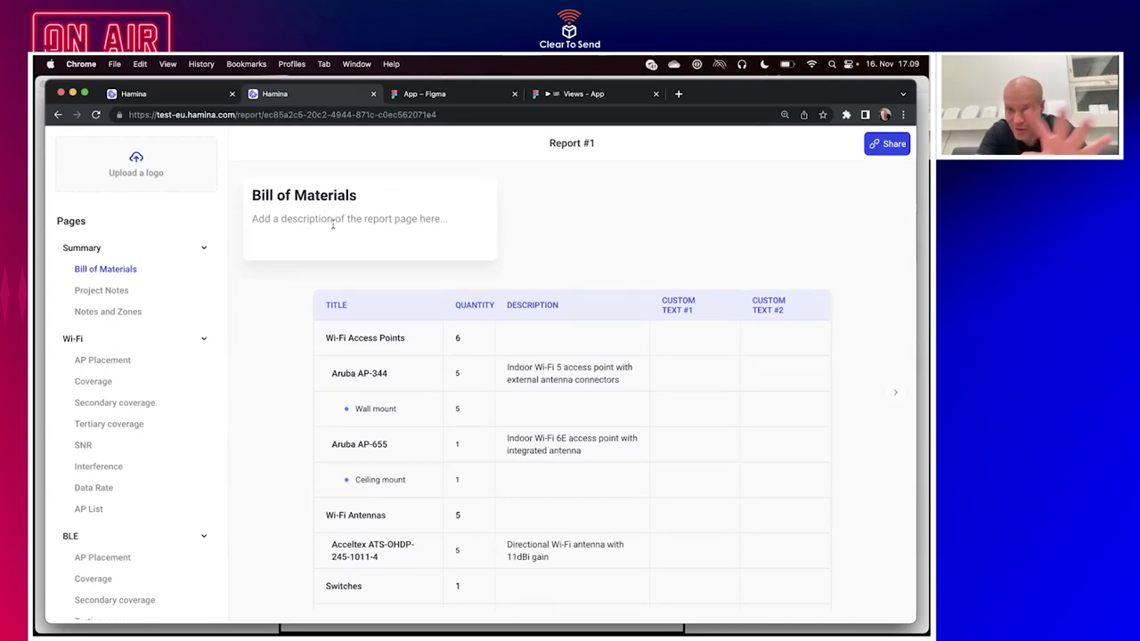
pyautogui.click(103, 361)
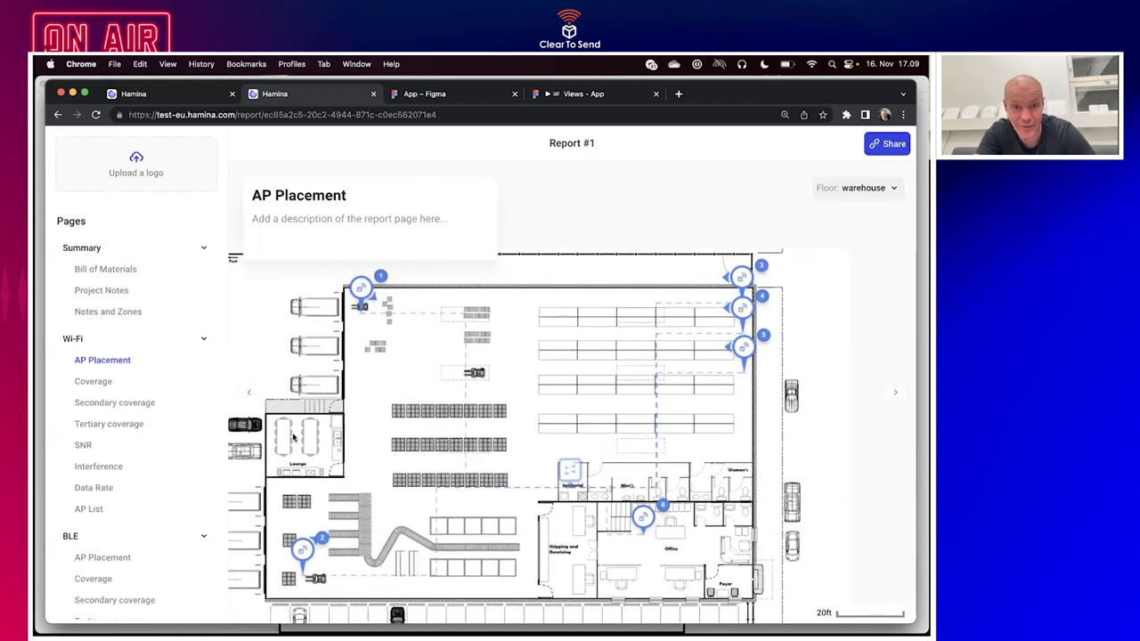
# Show the Wi-Fi Coverage page, checking the 2.4 GHz heatmap before returning to 5 GHz.
pyautogui.click(80, 386)
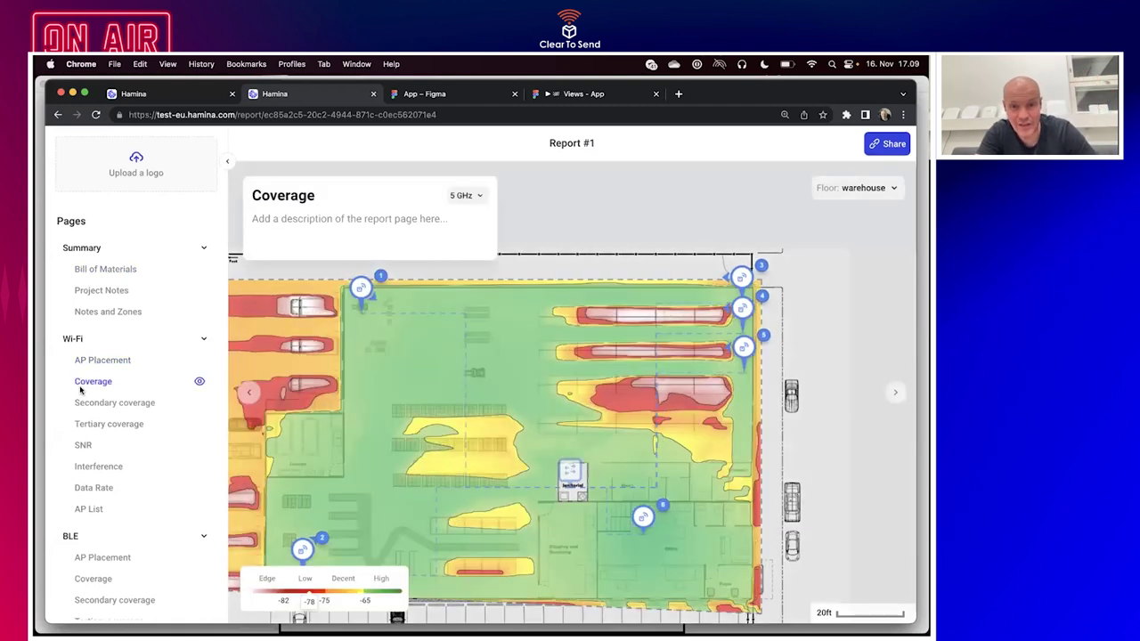
pyautogui.click(859, 190)
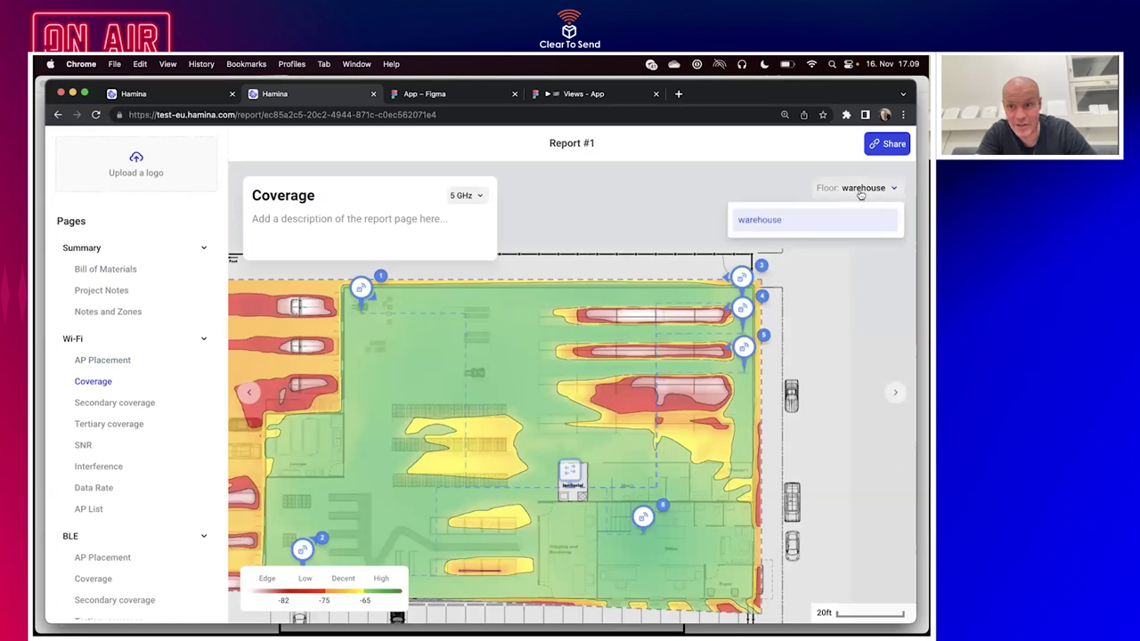
pyautogui.click(846, 219)
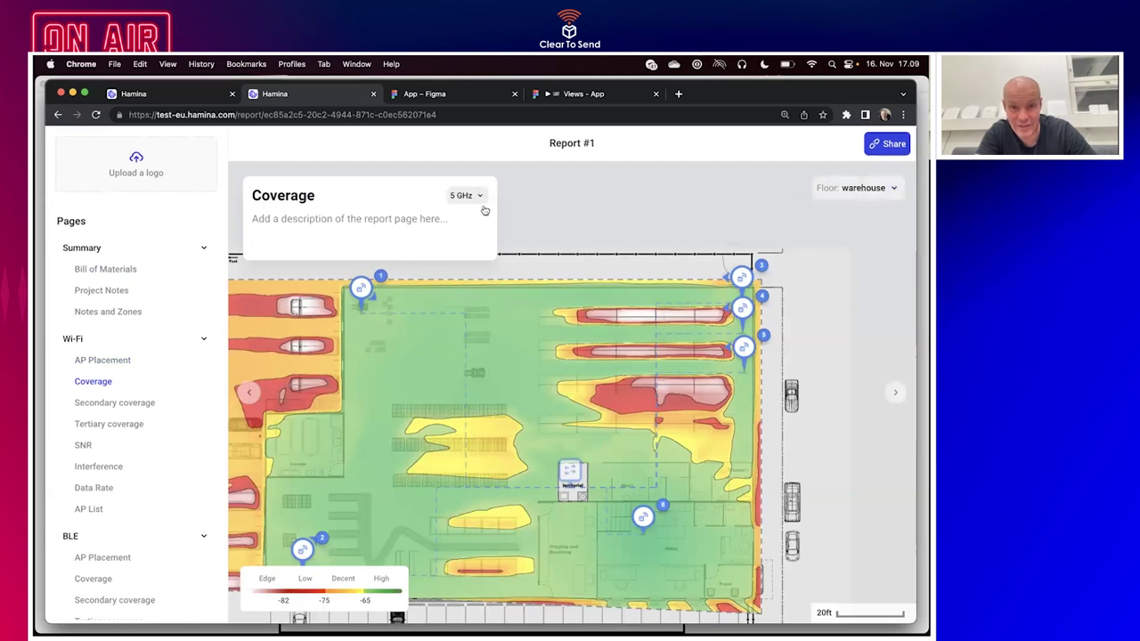
pyautogui.click(477, 193)
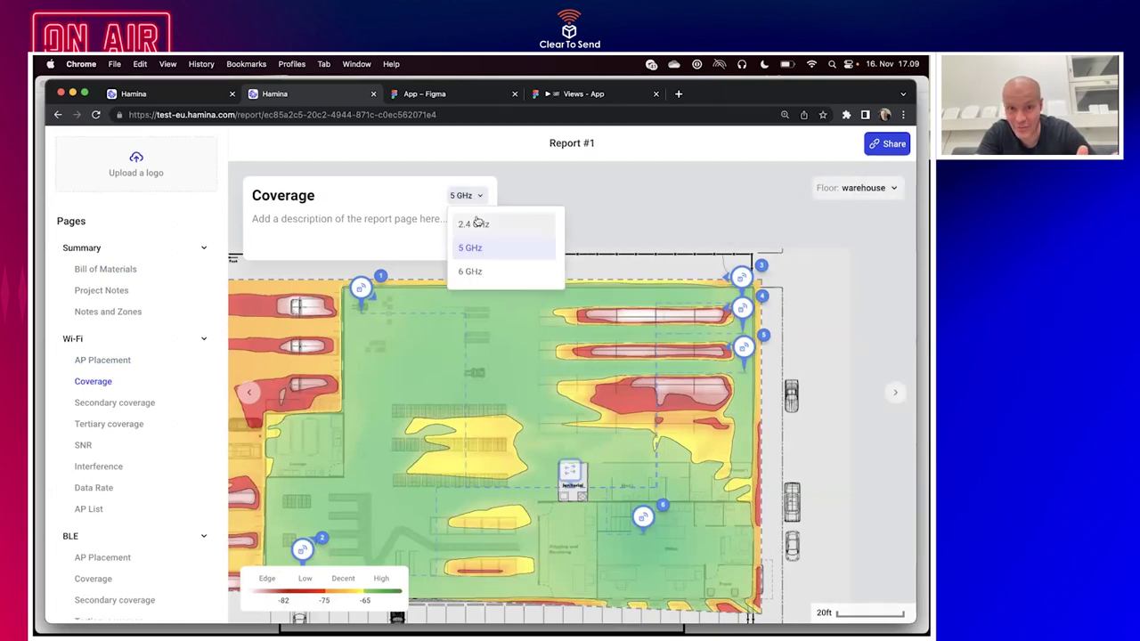
pyautogui.click(479, 224)
pyautogui.click(473, 200)
pyautogui.click(463, 247)
pyautogui.scroll(3, 450, 412)
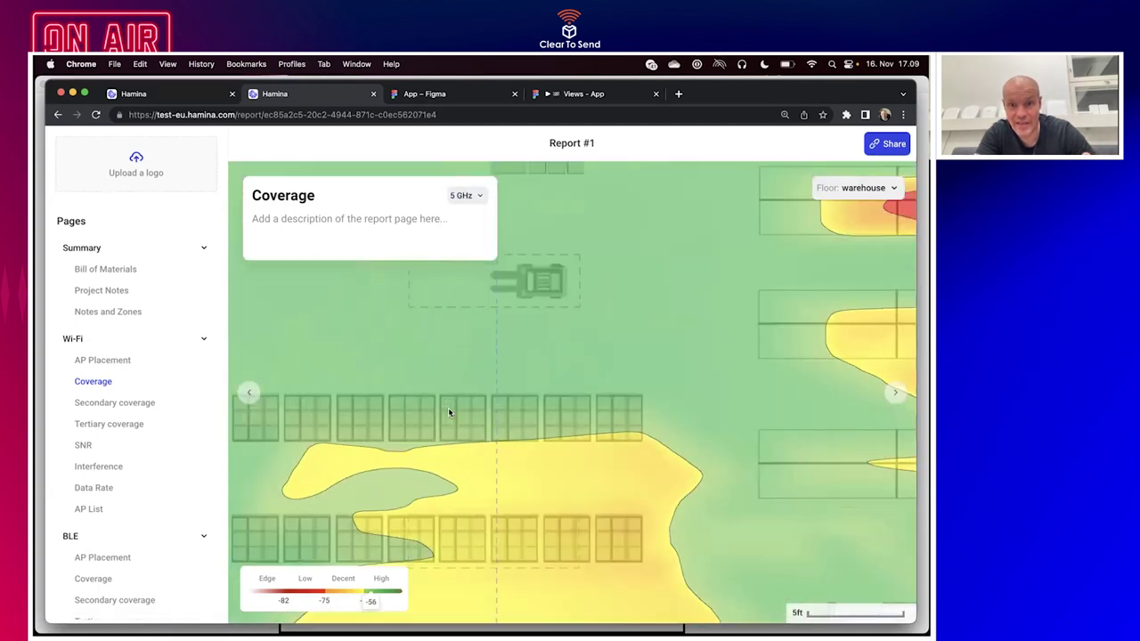
pyautogui.scroll(-3, 450, 412)
pyautogui.scroll(3, 742, 296)
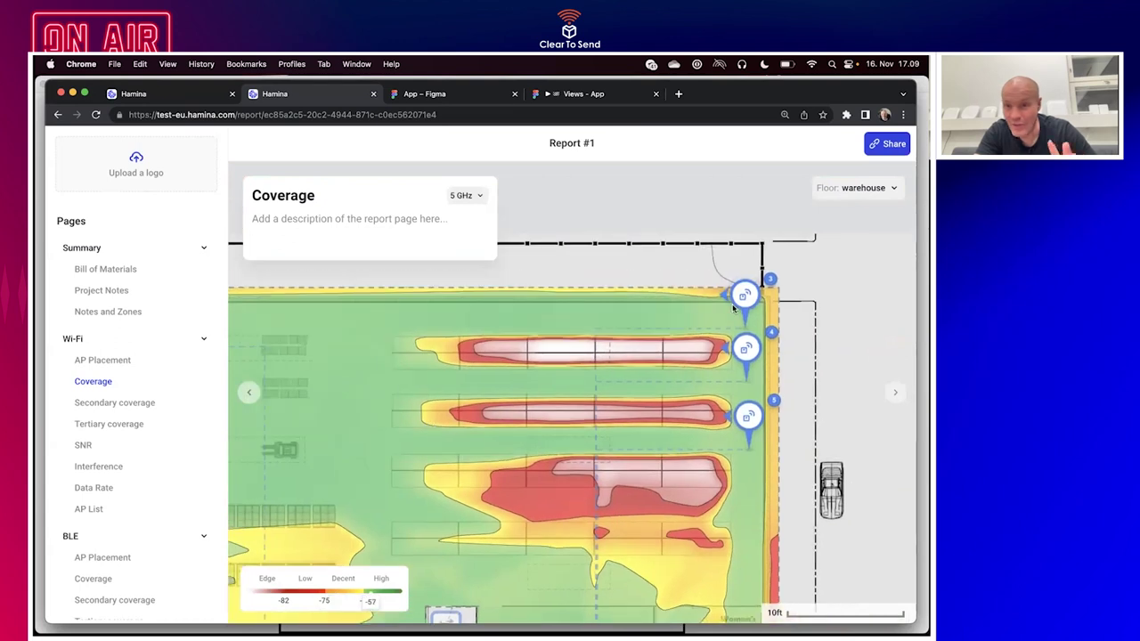
# Inspect the settings of access points #3, #4, #5 and #2 on the coverage map.
pyautogui.click(743, 297)
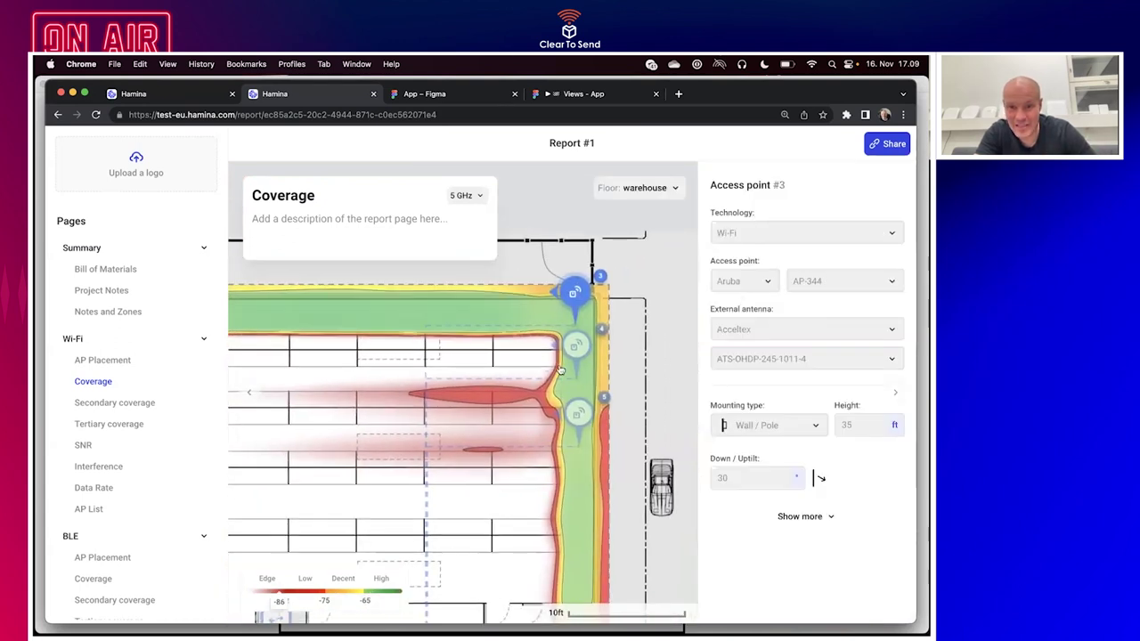
pyautogui.click(576, 347)
pyautogui.click(577, 412)
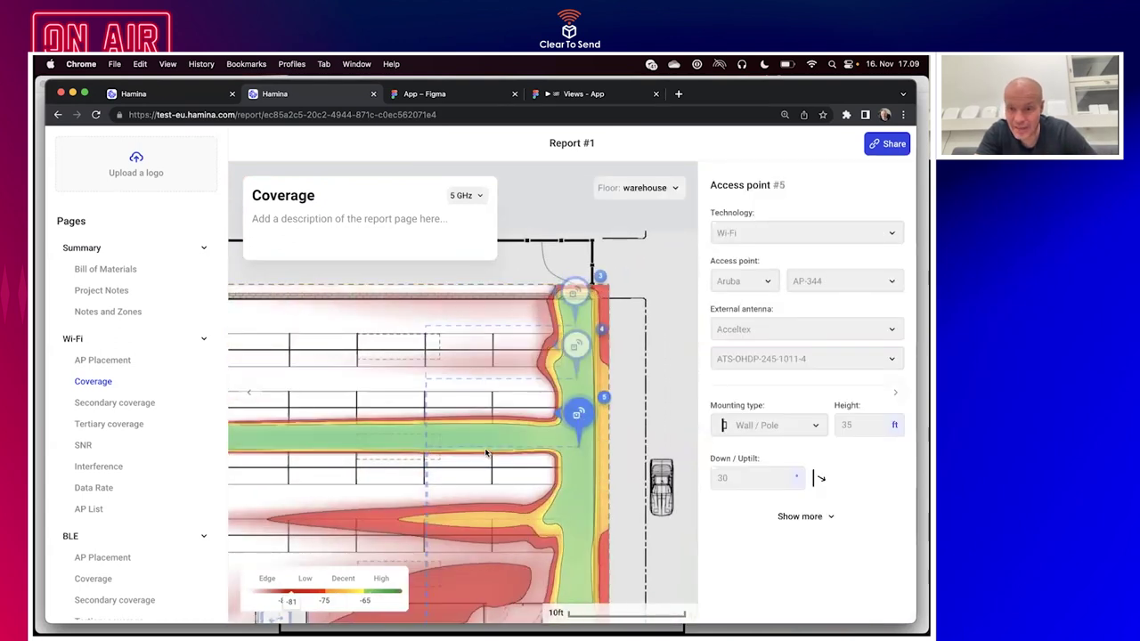
pyautogui.scroll(-3, 486, 453)
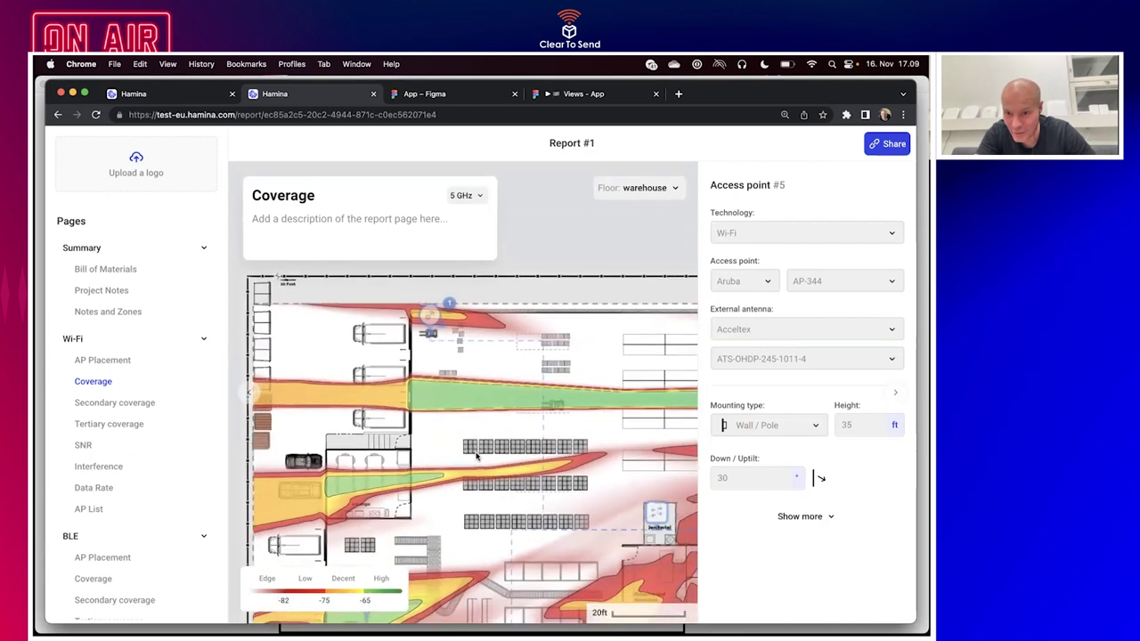
pyautogui.click(409, 511)
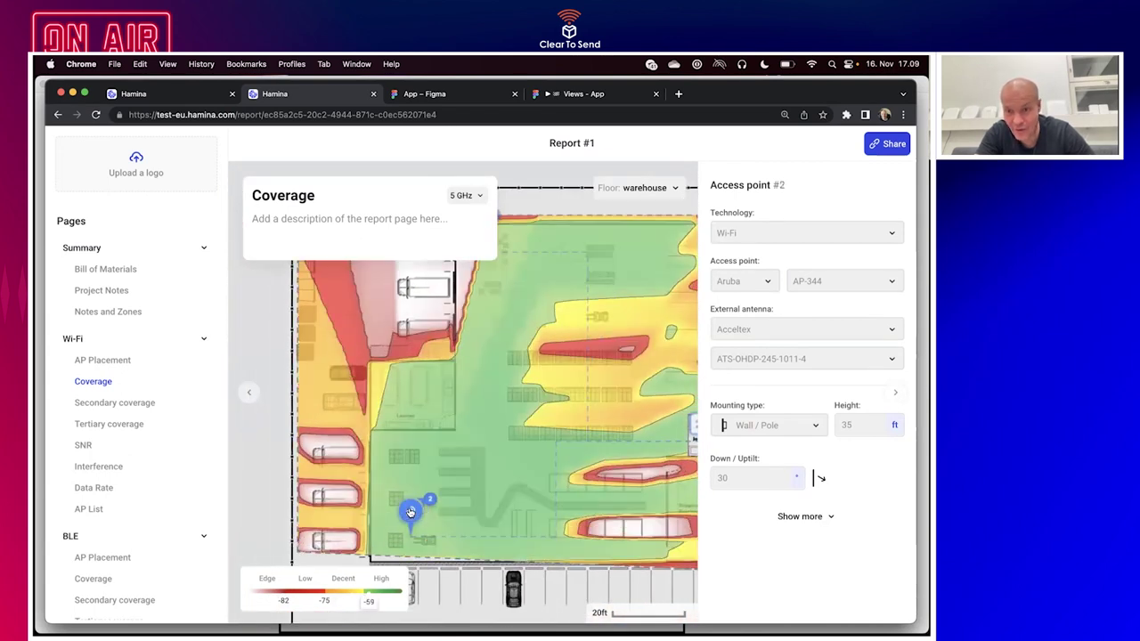
pyautogui.scroll(3, 409, 511)
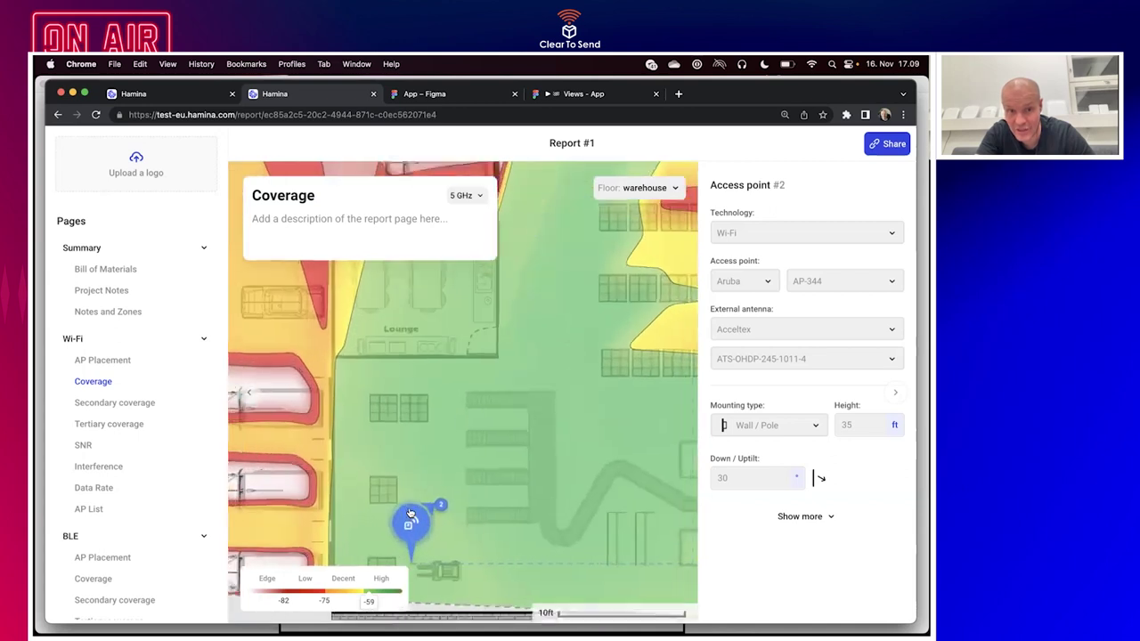
pyautogui.scroll(-3, 409, 511)
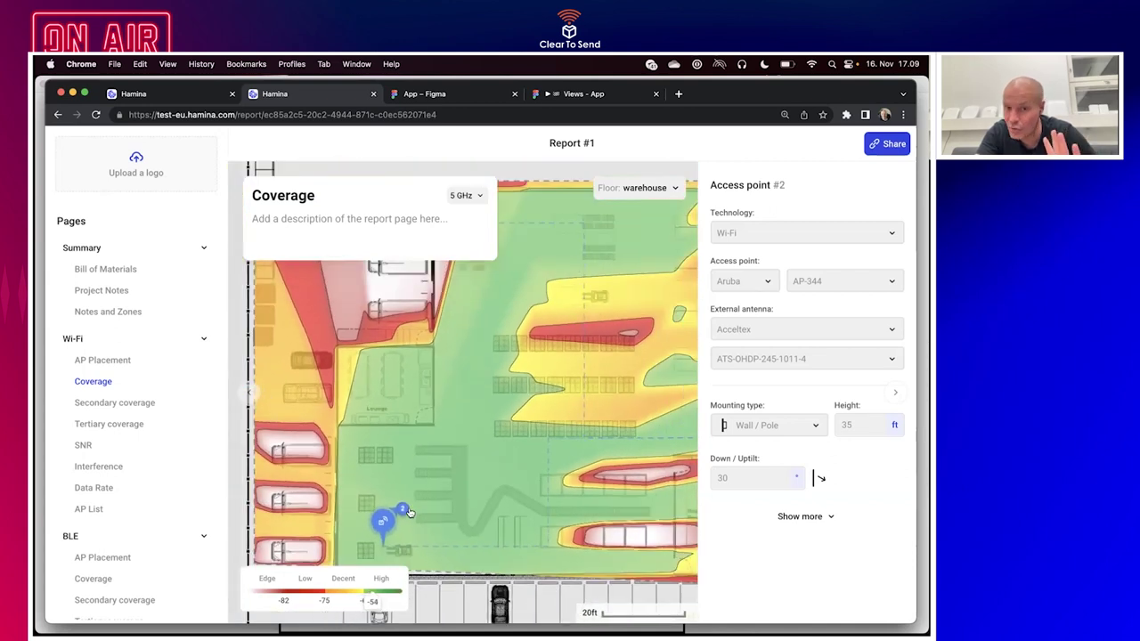
pyautogui.moveTo(409, 511); pyautogui.dragTo(405, 481)
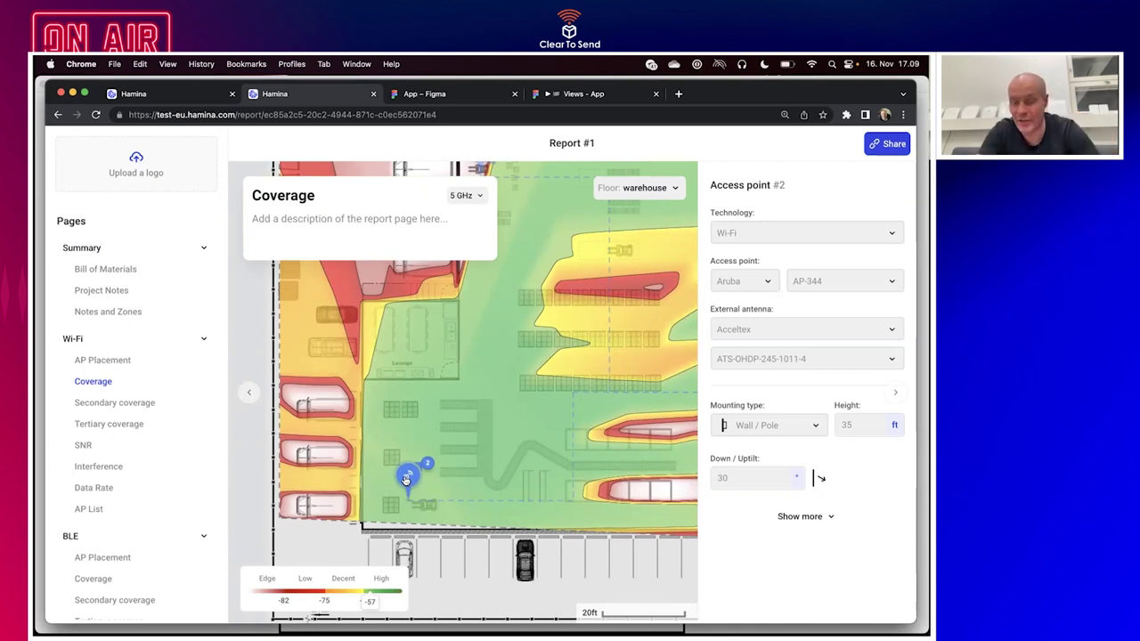
pyautogui.click(99, 402)
# Open the BLE Tertiary coverage page and rename its title to 'Location Tracking Coverage'.
pyautogui.click(92, 578)
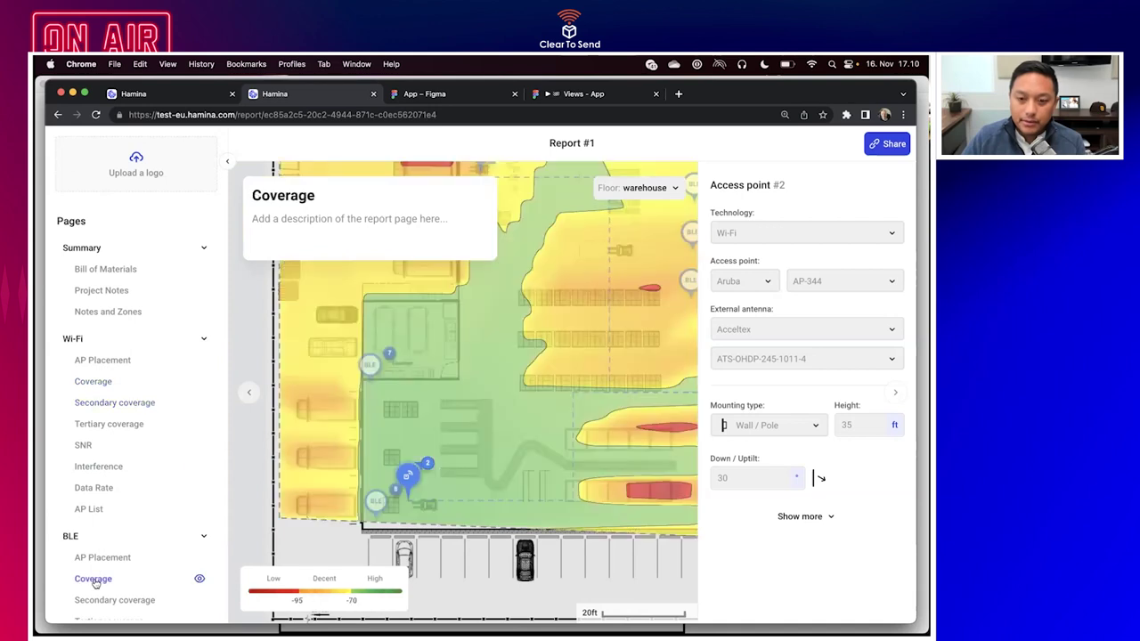
pyautogui.scroll(-3, 101, 534)
pyautogui.click(103, 508)
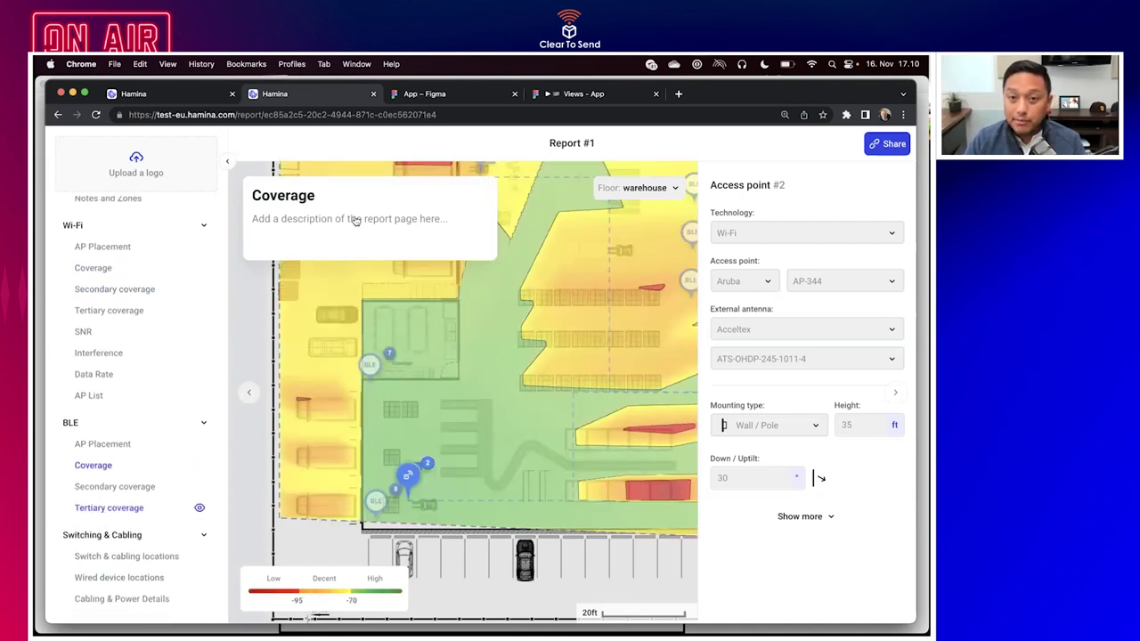
pyautogui.click(465, 400)
pyautogui.click(377, 196)
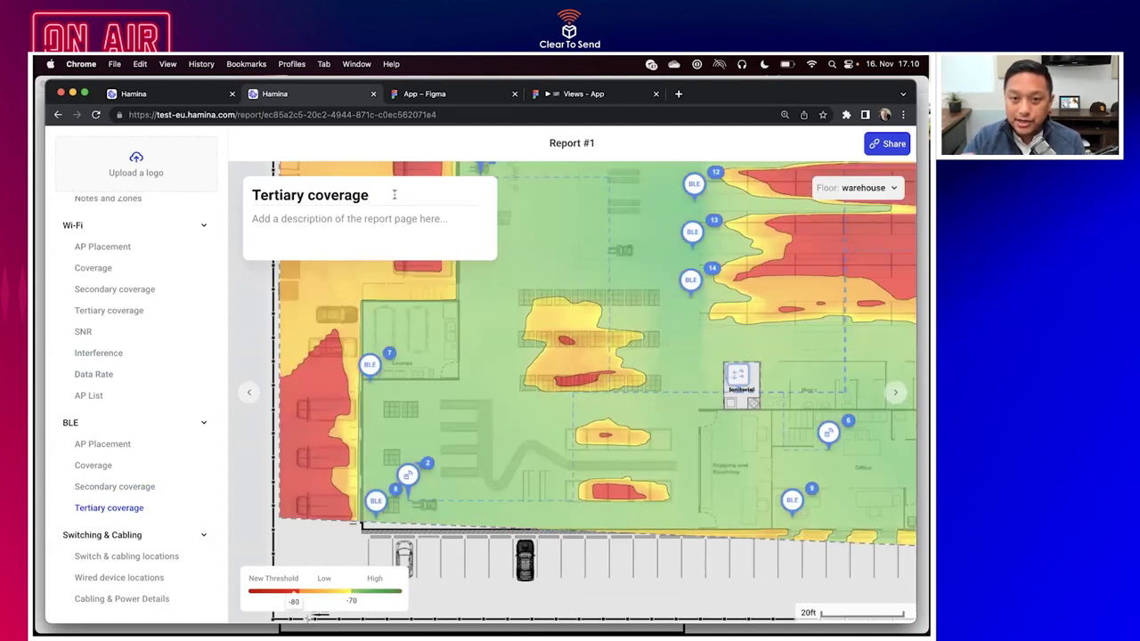
pyautogui.hotkey('alt', 'shift', 'Left')
pyautogui.hotkey('alt', 'shift', 'Left')
pyautogui.write('Location Tracking Coveraeg')
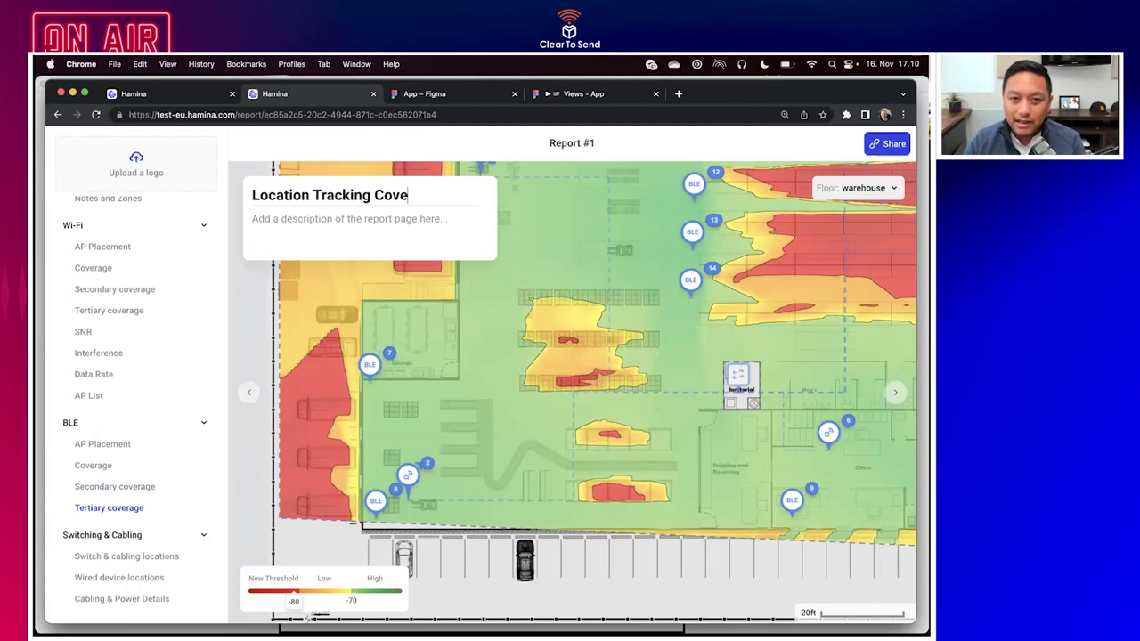
pyautogui.press('BackSpace')
pyautogui.press('BackSpace')
pyautogui.write('ge')
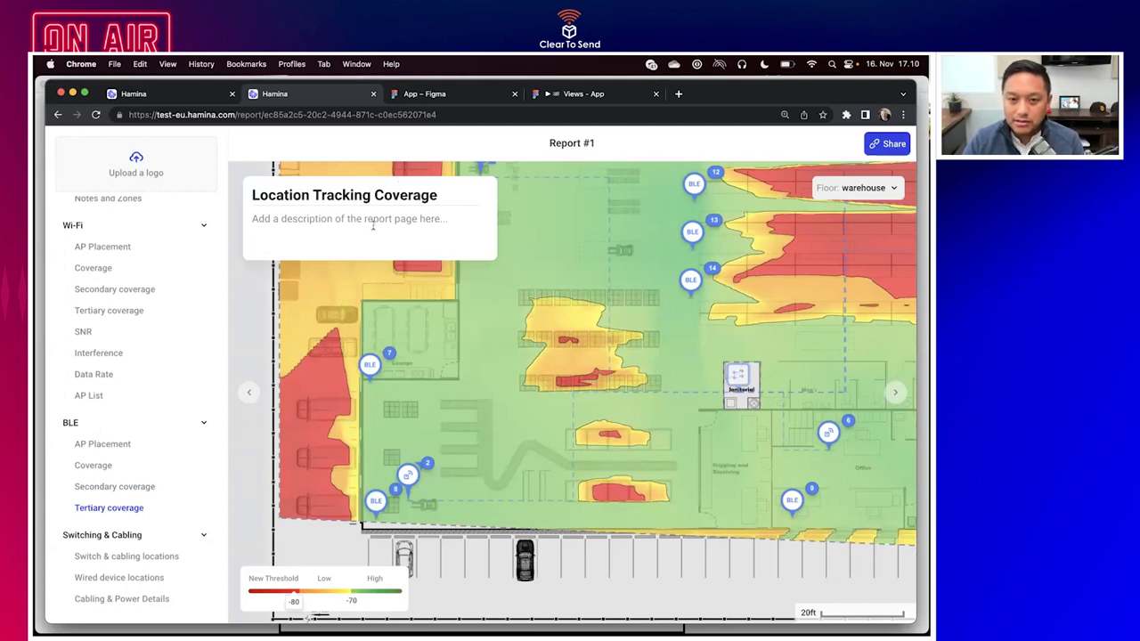
# Add the description 'Where does location tracking work with up to 0.0000000001 meter accuracy'.
pyautogui.click(373, 223)
pyautogui.write('Where does location tracking ')
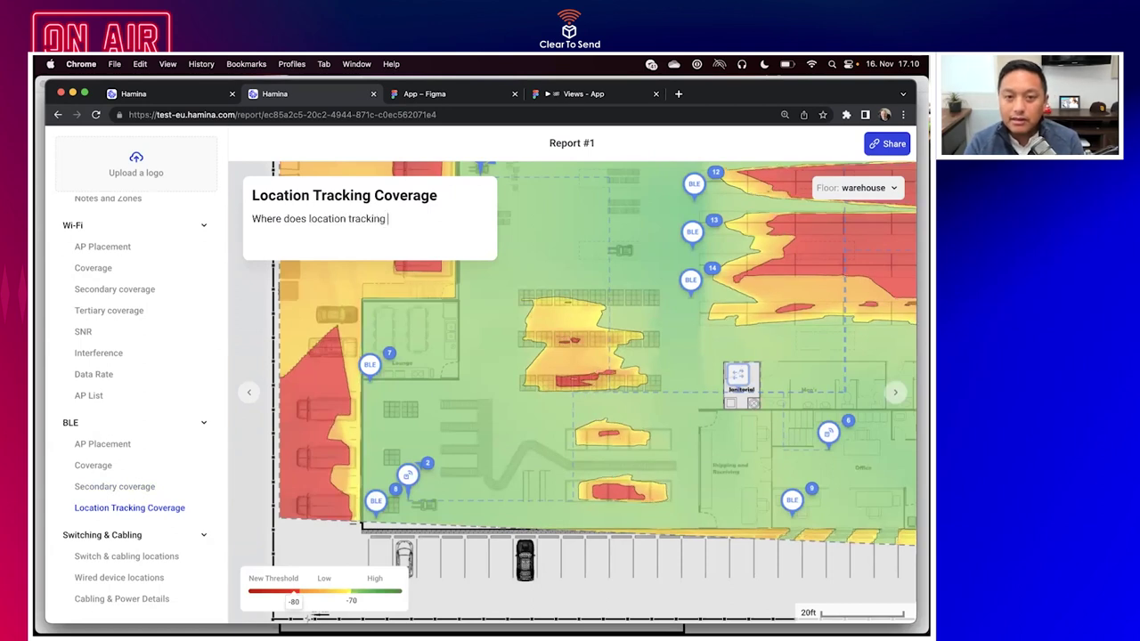
pyautogui.write('work with up to 0.00000000')
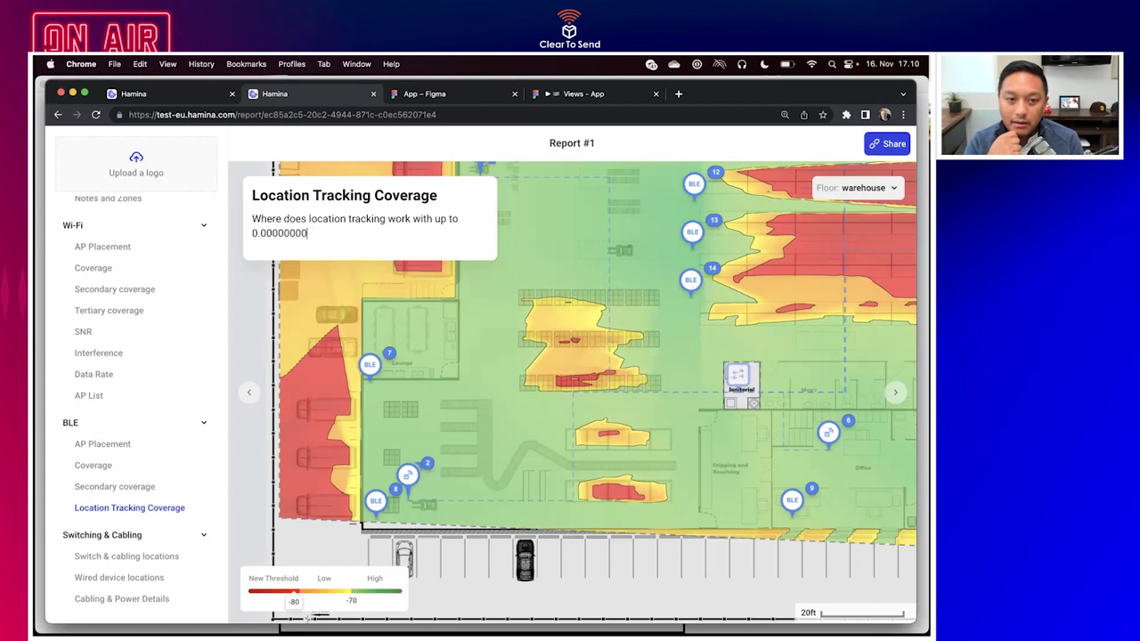
pyautogui.write('01 meter accur')
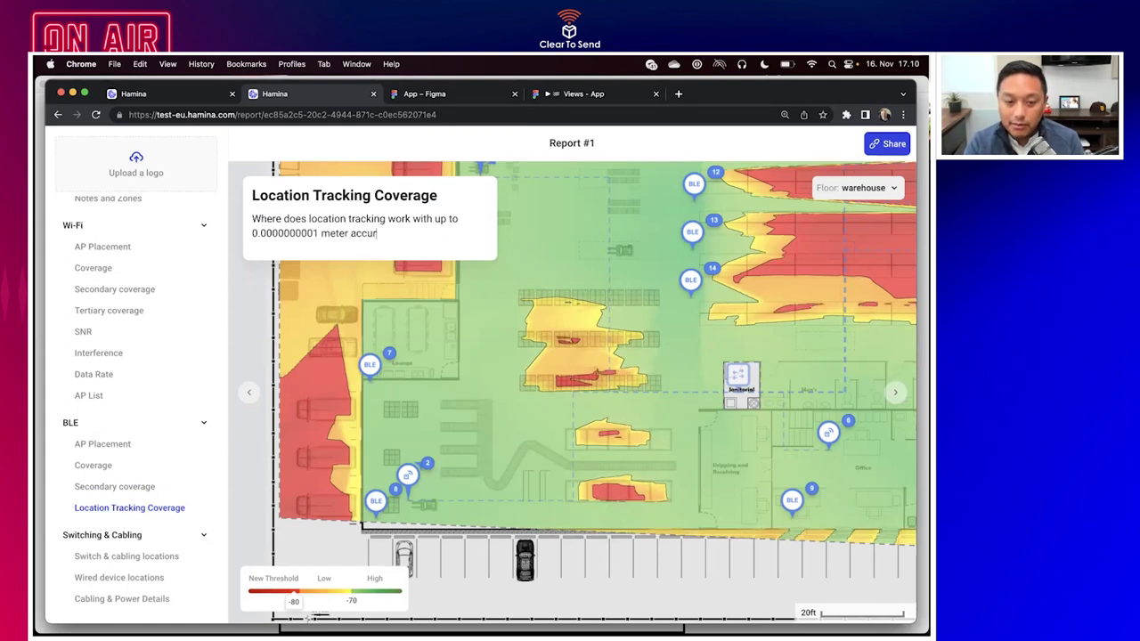
pyautogui.write('acy')
pyautogui.press('Return')
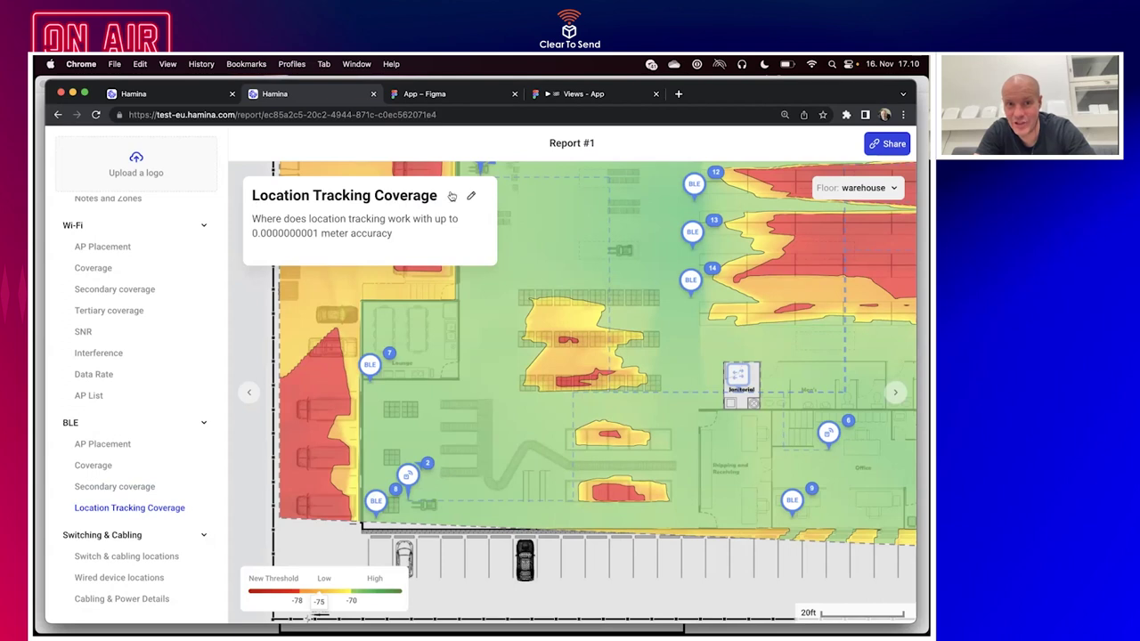
pyautogui.click(130, 560)
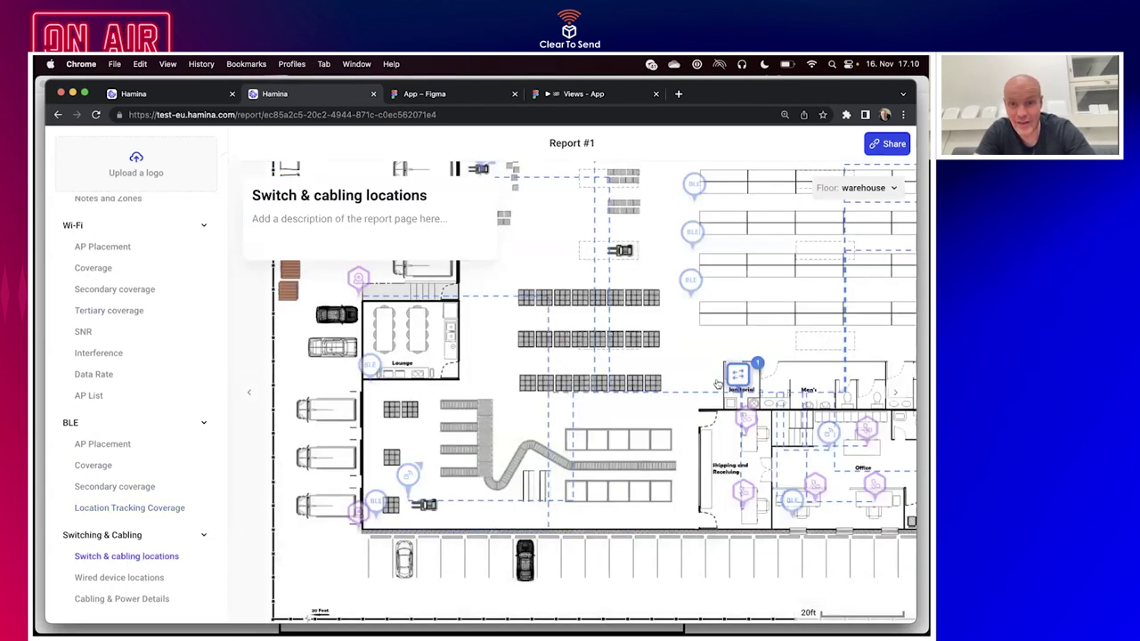
# Open the Cabling & Power Details page and scroll through its ports, power and cable totals.
pyautogui.click(130, 579)
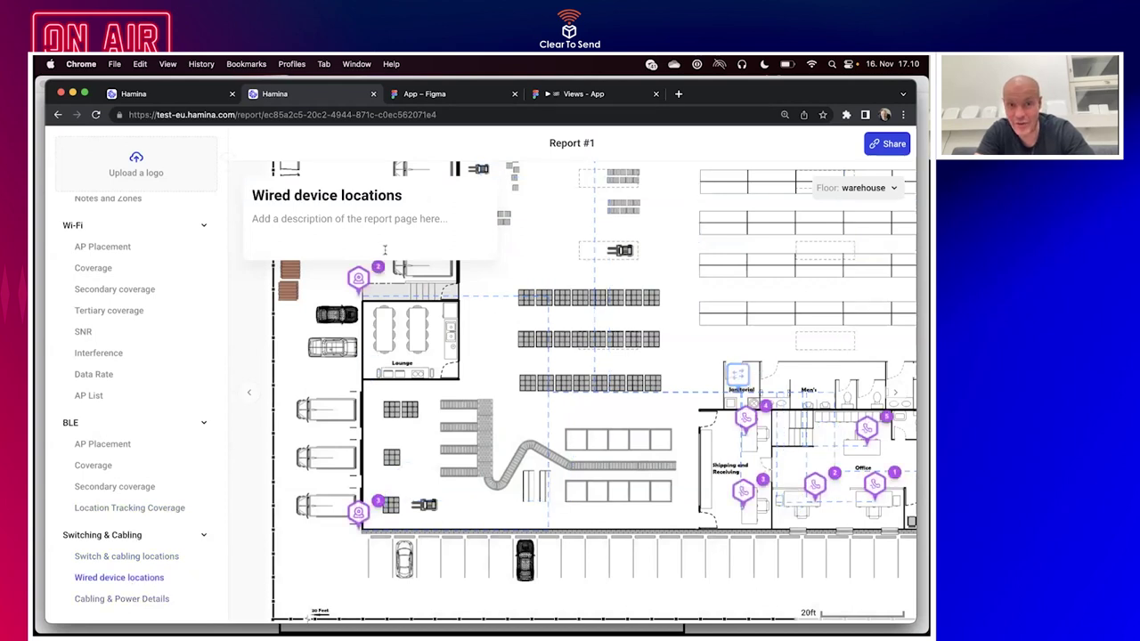
pyautogui.click(140, 599)
pyautogui.scroll(-3, 450, 583)
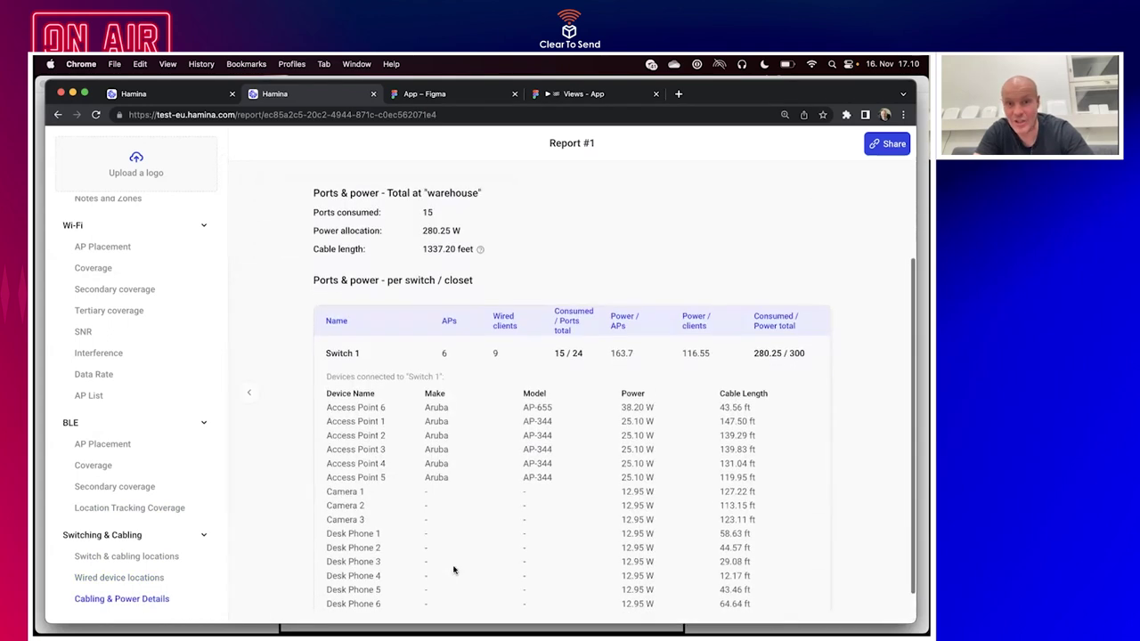
pyautogui.scroll(-1, 453, 570)
pyautogui.scroll(1, 453, 570)
pyautogui.scroll(3, 454, 570)
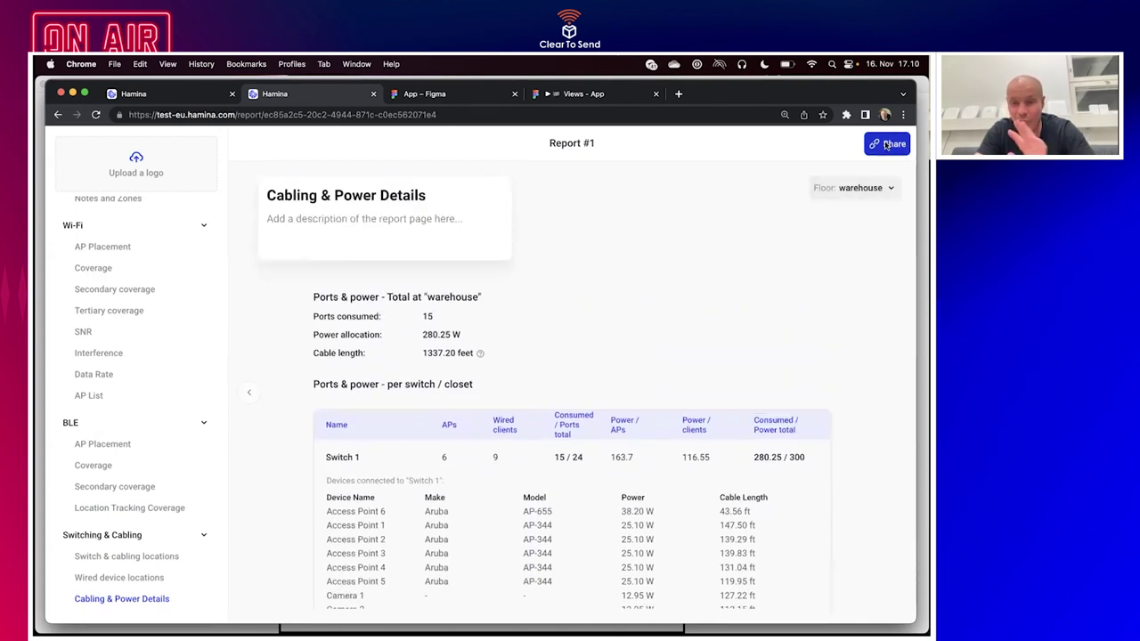
# Upload the Untitled PNG from the Desktop as the report's NH Hotels logo.
pyautogui.click(136, 178)
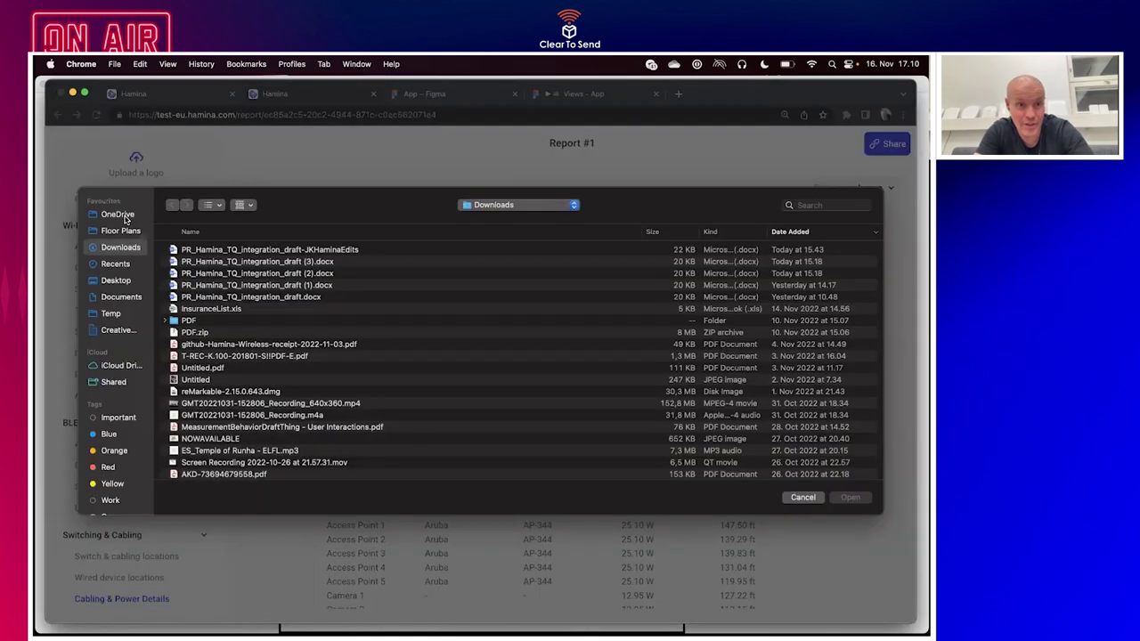
pyautogui.click(125, 217)
pyautogui.press('super+shift+d')
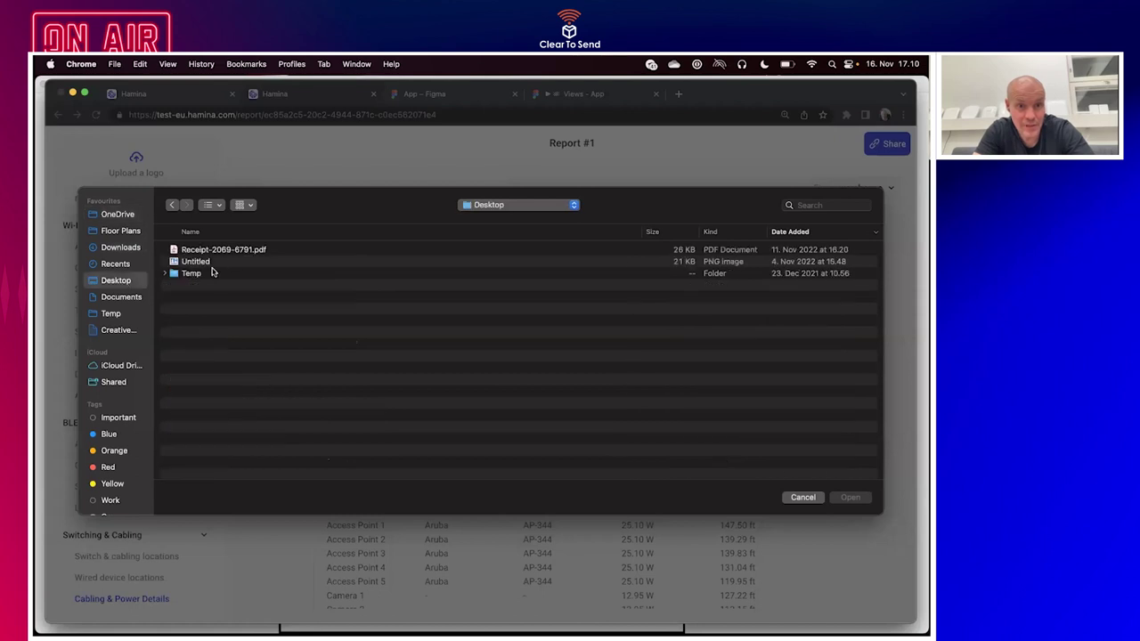
pyautogui.doubleClick(208, 262)
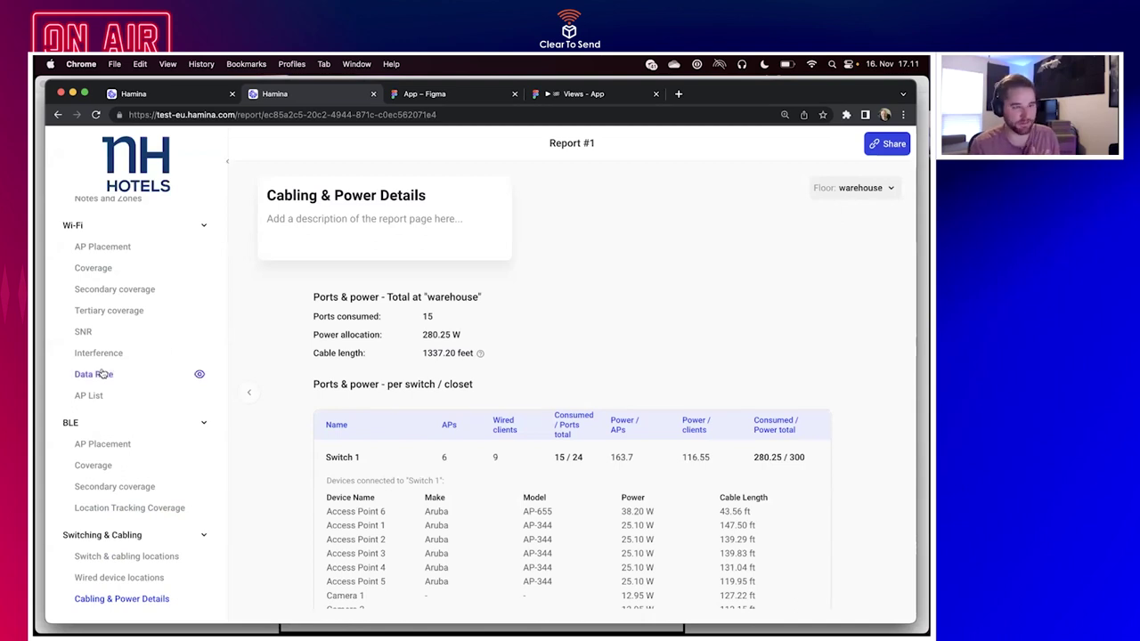
pyautogui.scroll(3, 133, 374)
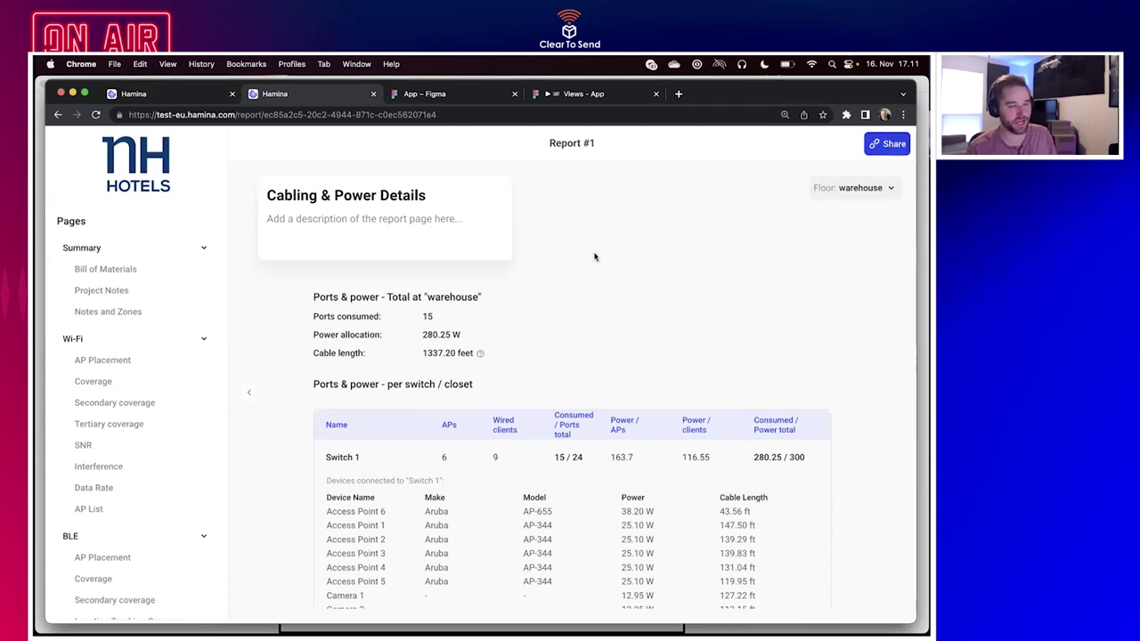
pyautogui.scroll(-3, 76, 485)
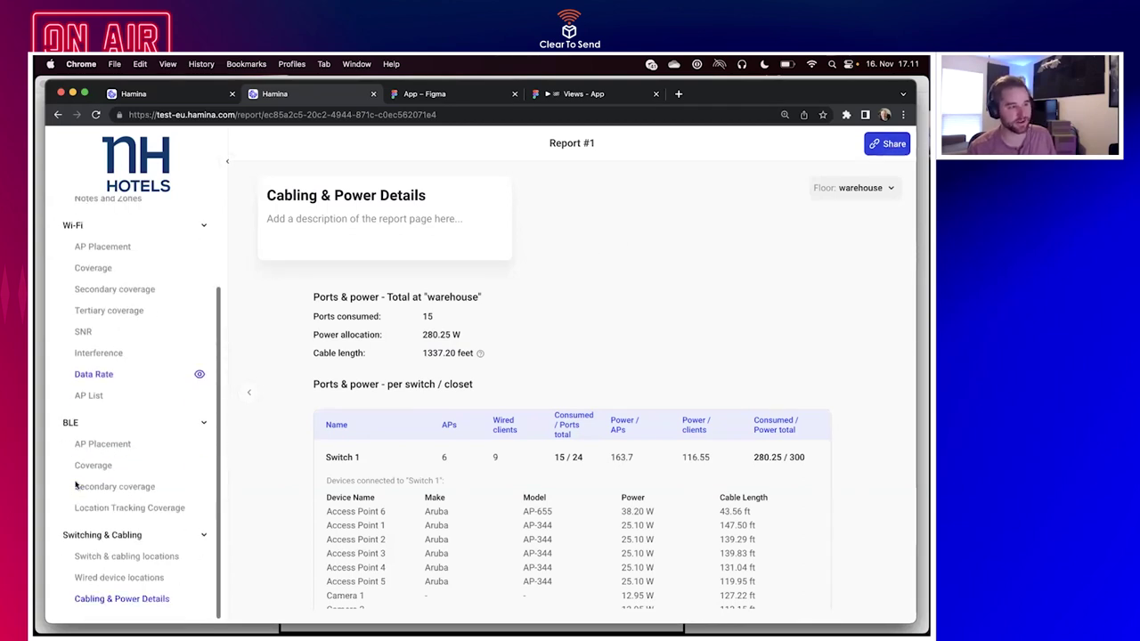
# Open the Wired device locations page and zoom onto the office's six desk phones.
pyautogui.click(129, 557)
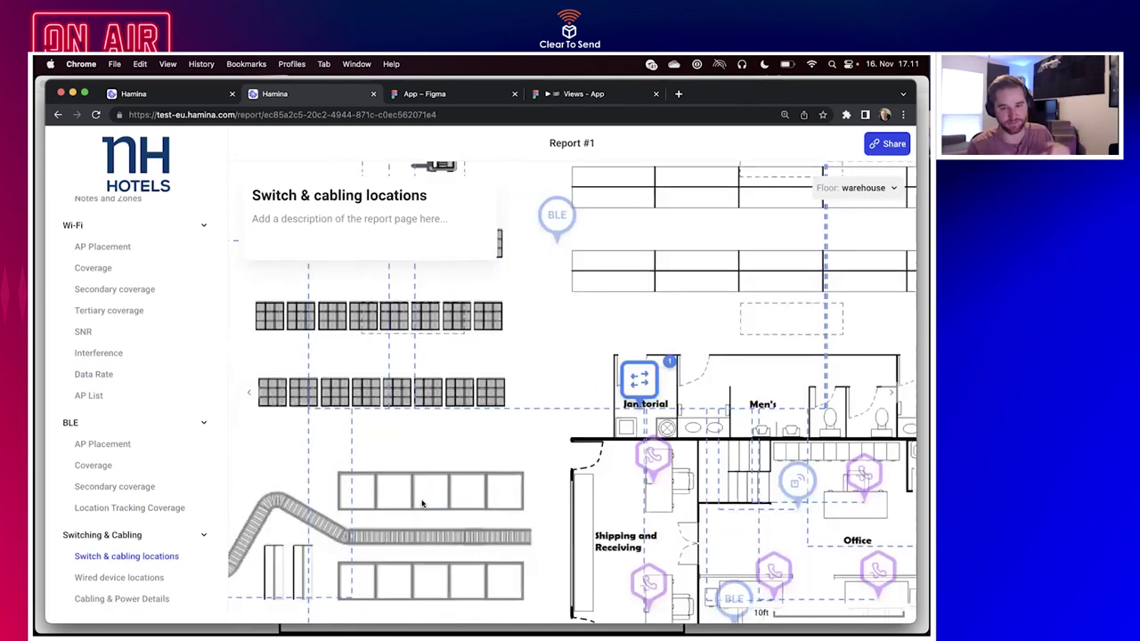
pyautogui.click(177, 575)
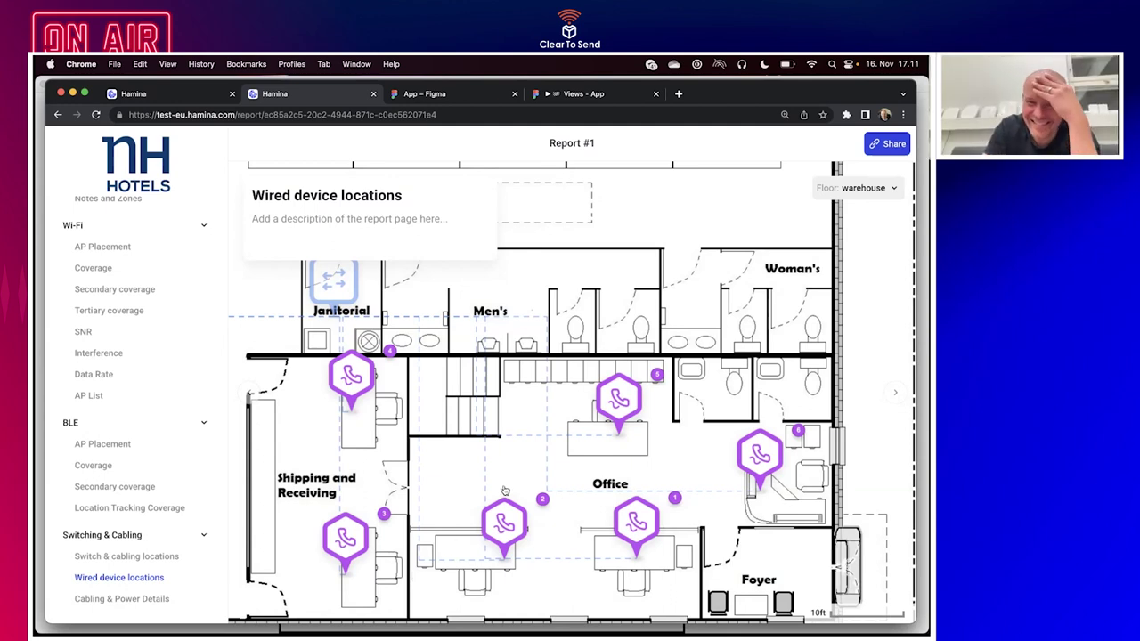
pyautogui.scroll(-5, 508, 474)
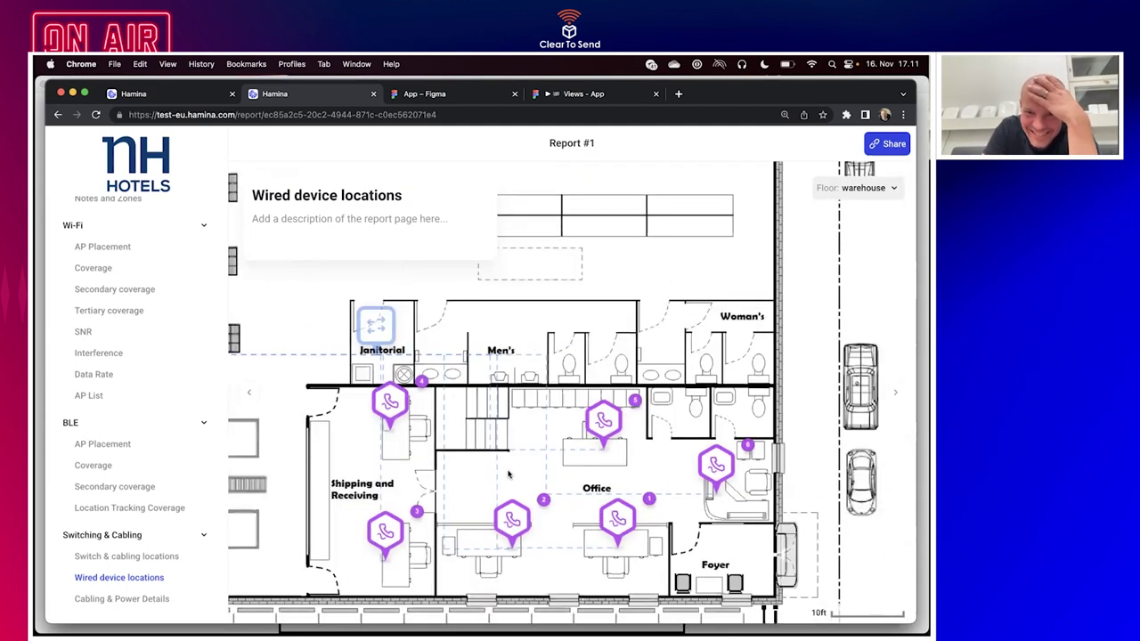
pyautogui.scroll(-1, 509, 475)
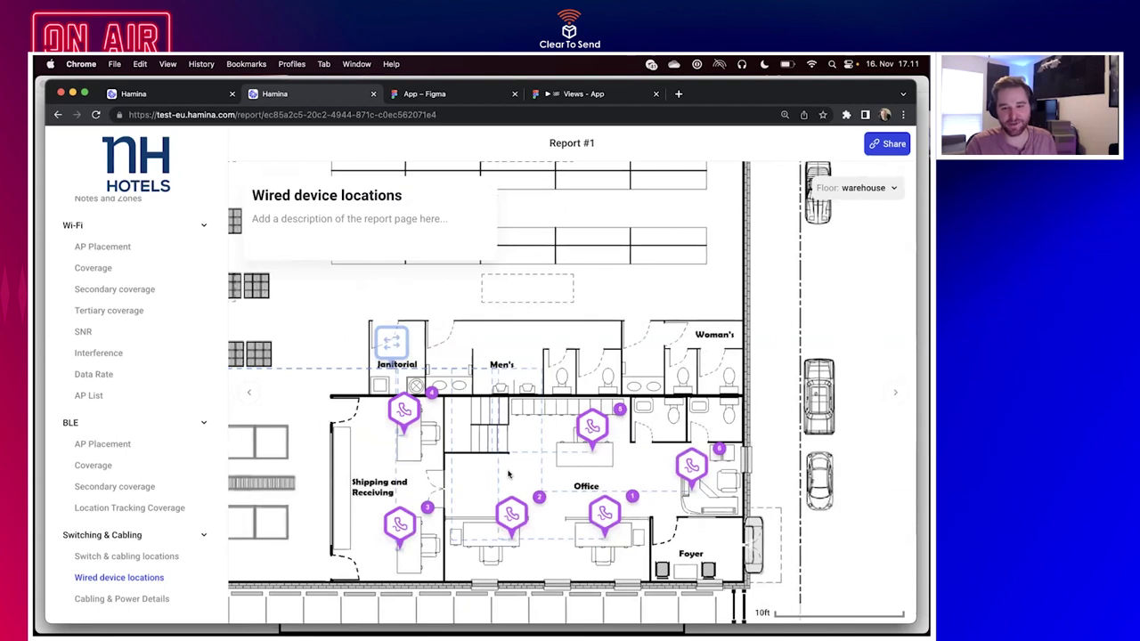
pyautogui.hscroll(3, 508, 474)
pyautogui.scroll(3, 509, 475)
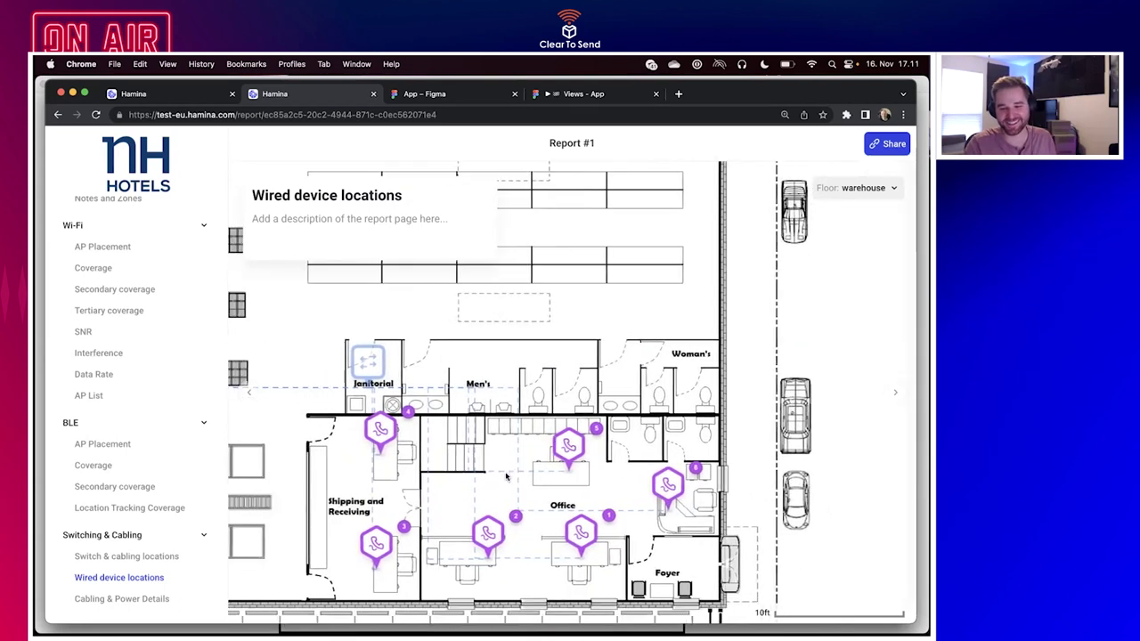
pyautogui.scroll(-3, 506, 476)
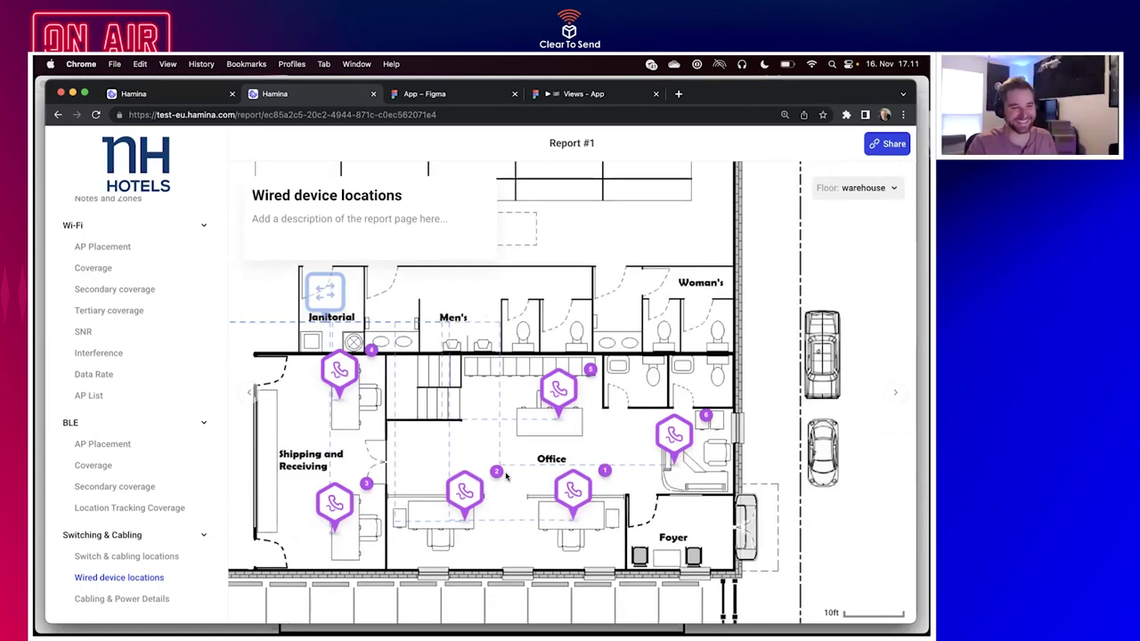
pyautogui.scroll(1, 512, 474)
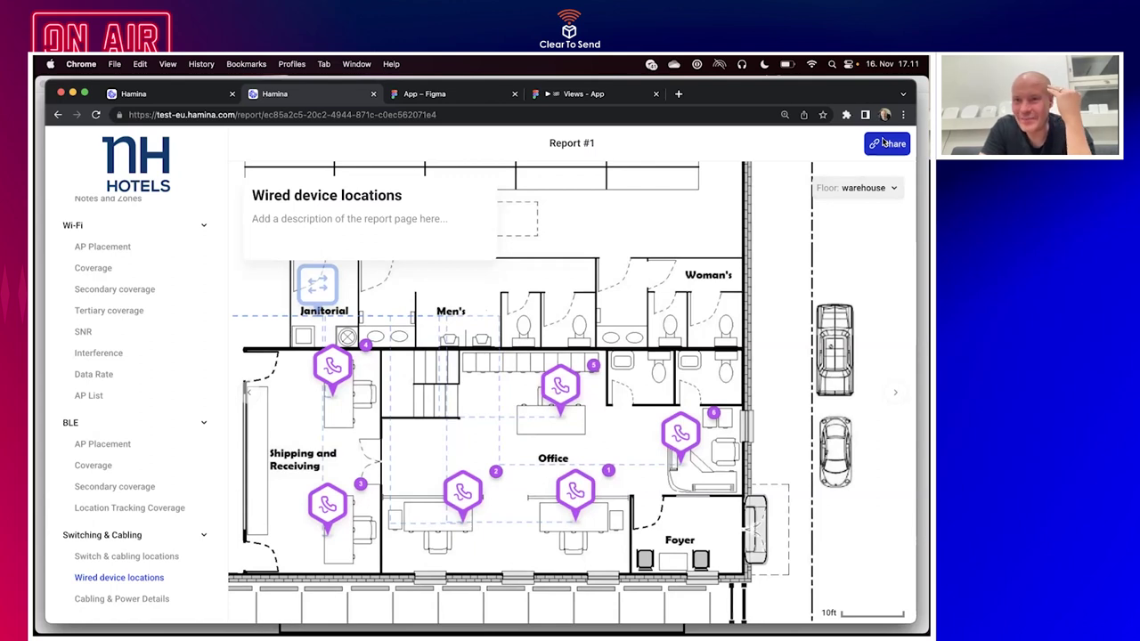
# Create a password-protected share link for the report.
pyautogui.click(886, 145)
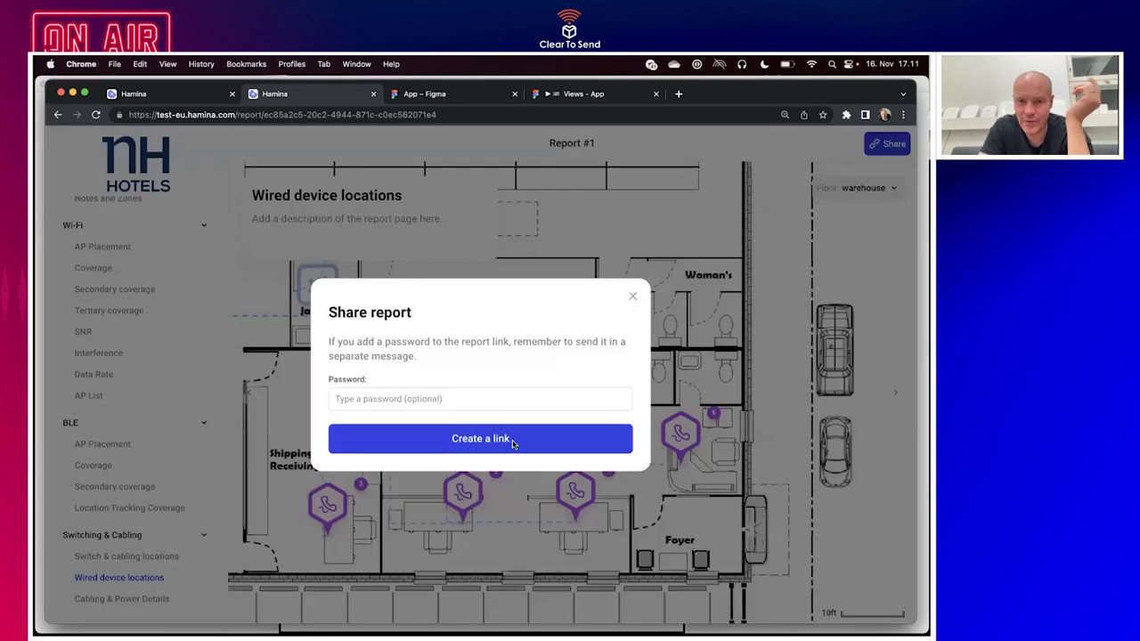
pyautogui.click(500, 399)
pyautogui.write('pas')
pyautogui.press('BackSpace')
pyautogui.write('123')
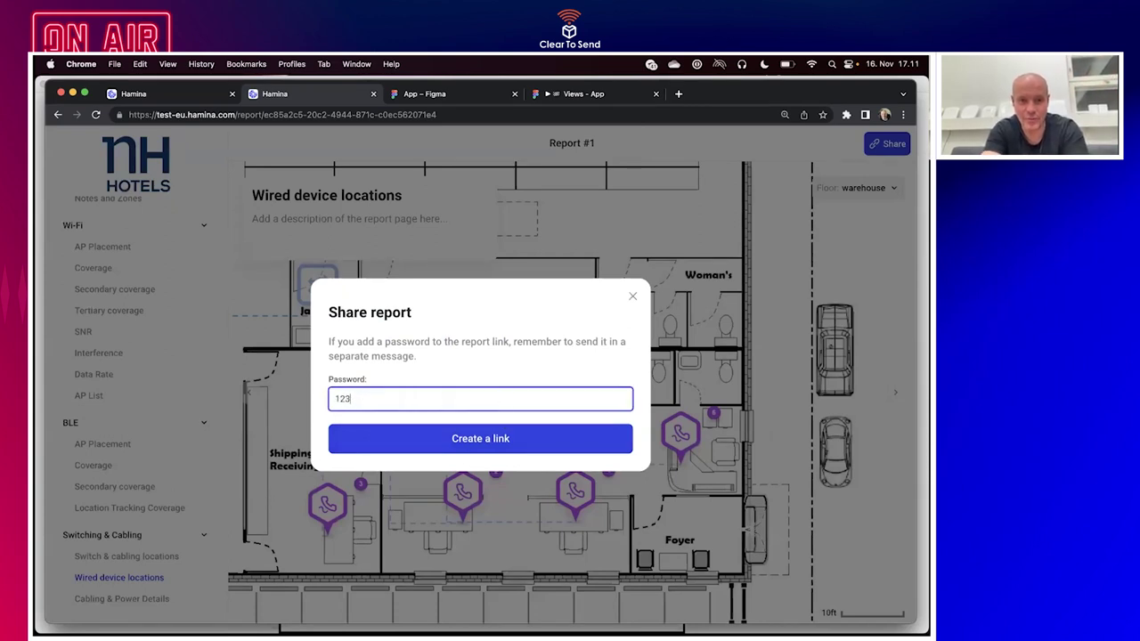
pyautogui.click(504, 449)
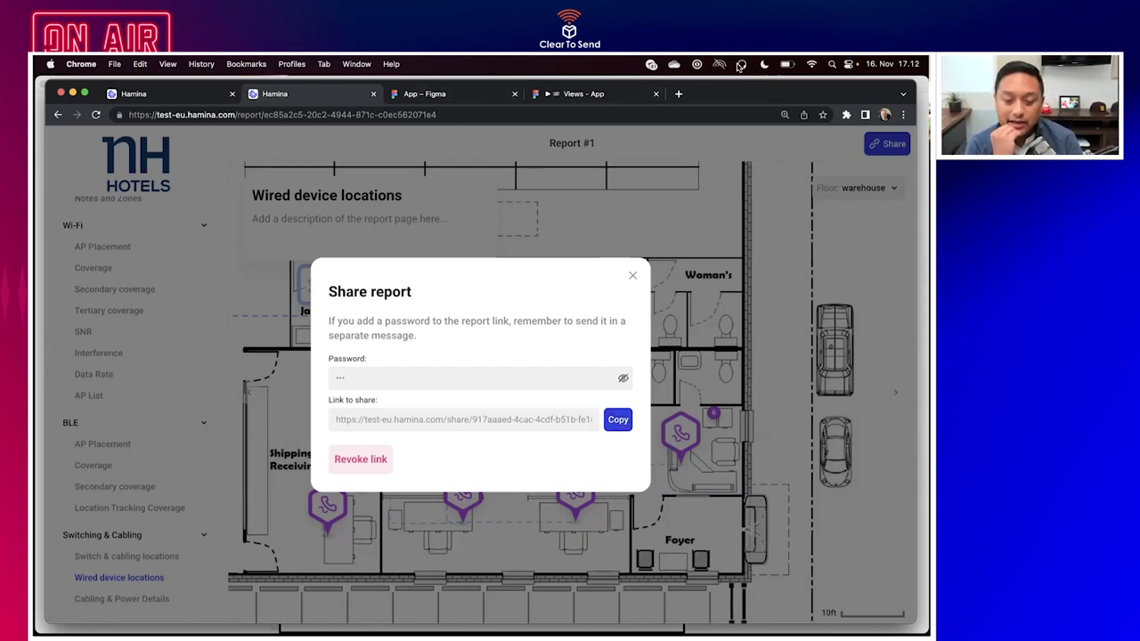
# Open the copied share link in a new browser tab.
pyautogui.click(678, 93)
pyautogui.press('super+v')
pyautogui.press('Return')
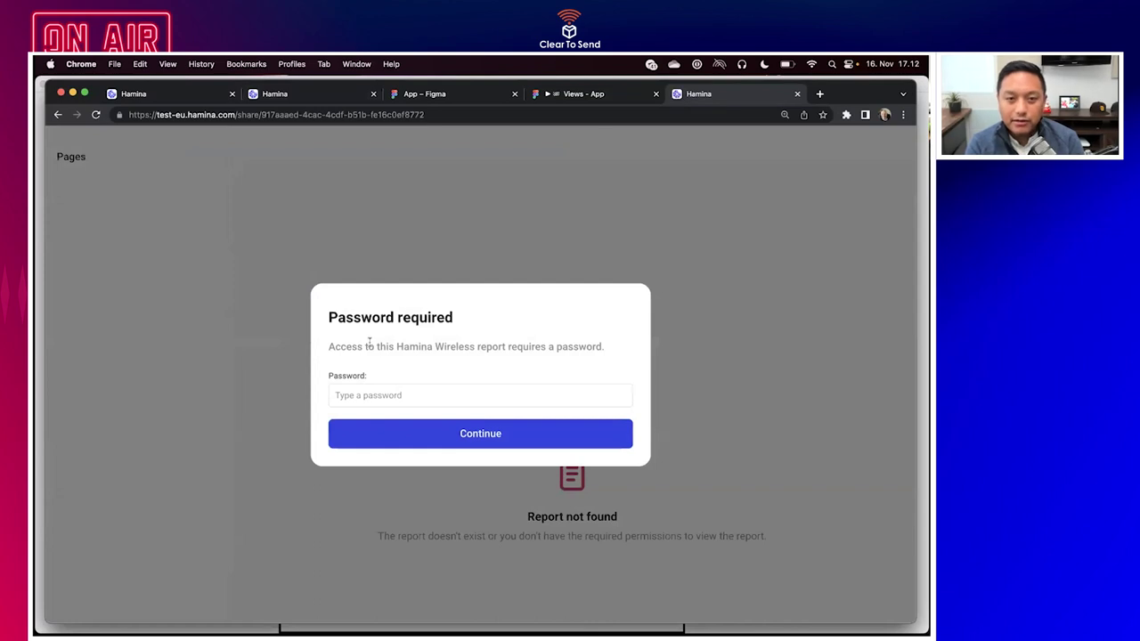
# Paste the report password to unlock the shared Report #1.
pyautogui.click(371, 394)
pyautogui.press('super+v')
pyautogui.click(383, 427)
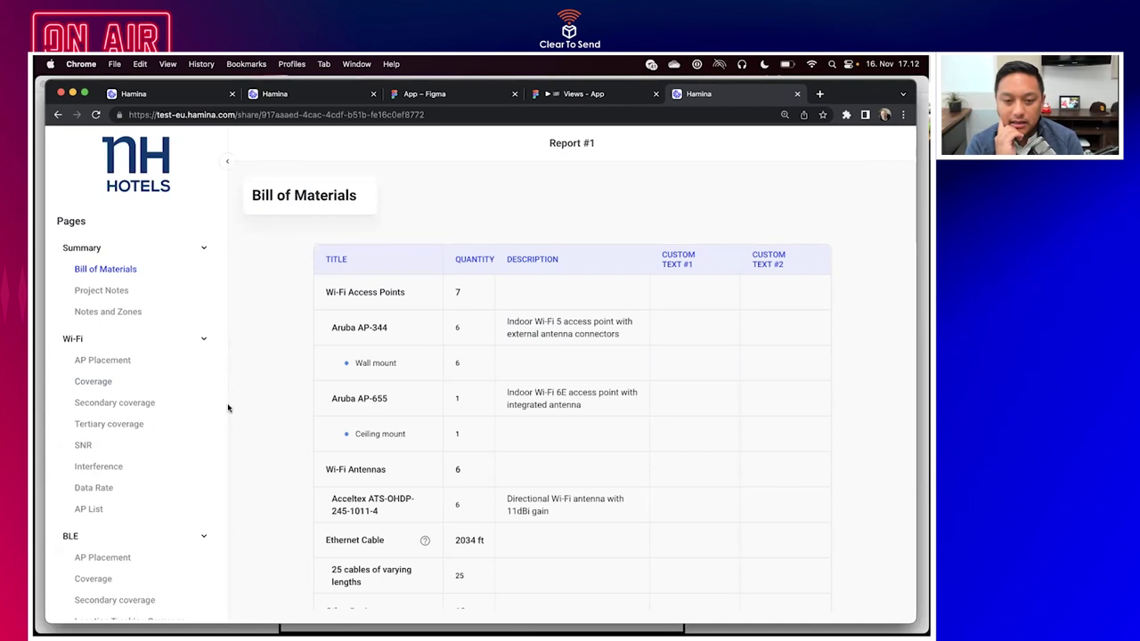
# Collapse the page list, page past AP Placement to the 5 GHz Coverage page, and show access point #1's details.
pyautogui.click(228, 164)
pyautogui.scroll(-3, 331, 308)
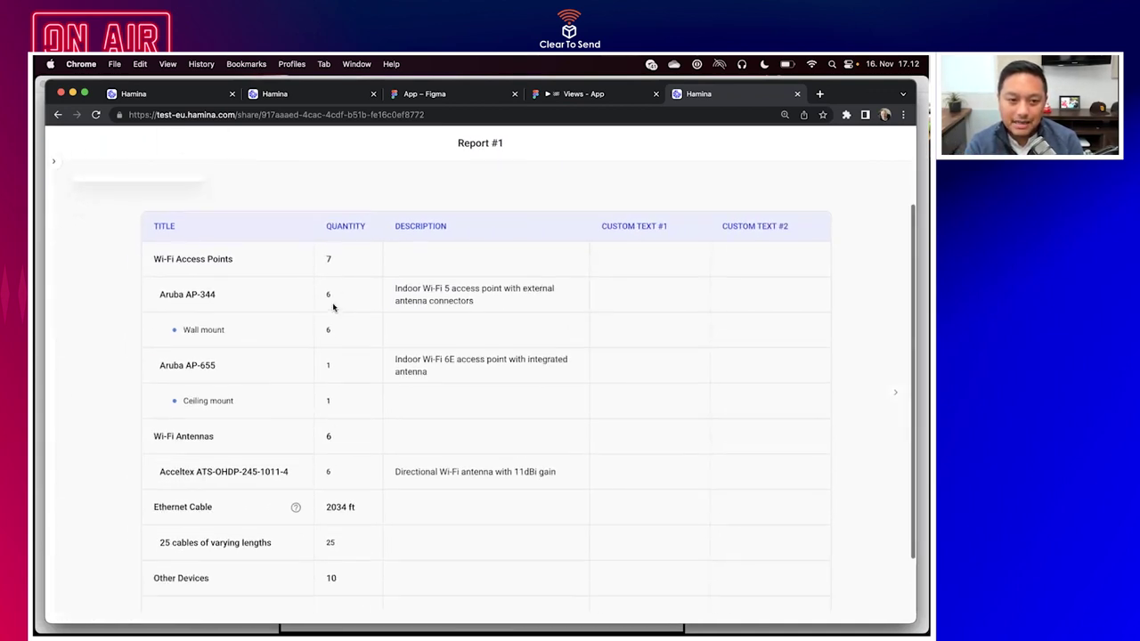
pyautogui.scroll(3, 333, 308)
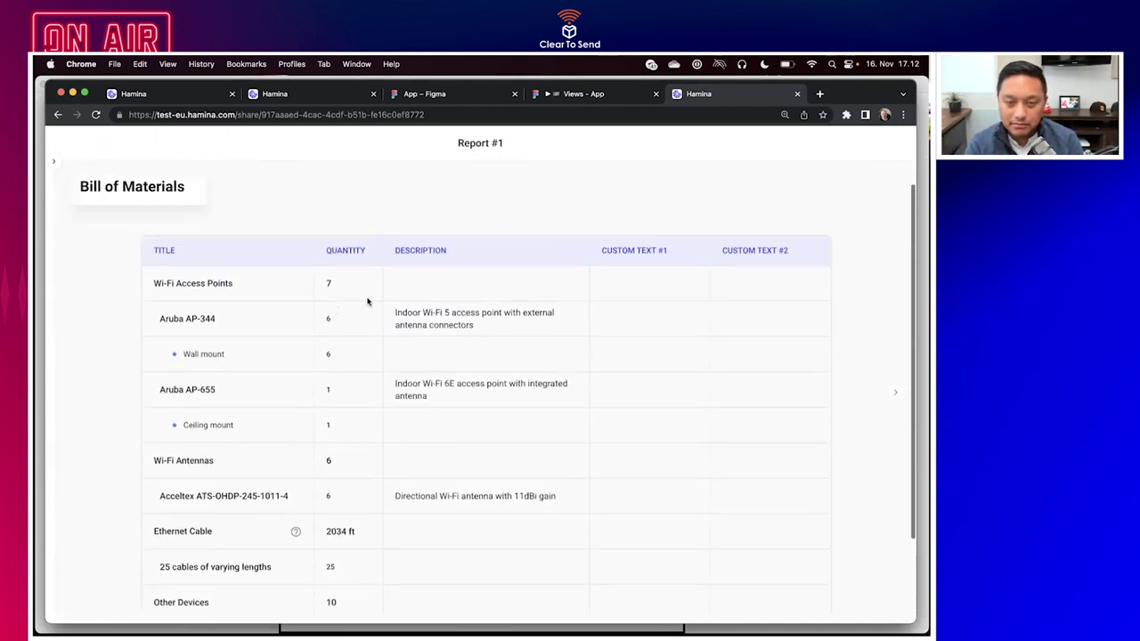
pyautogui.click(895, 396)
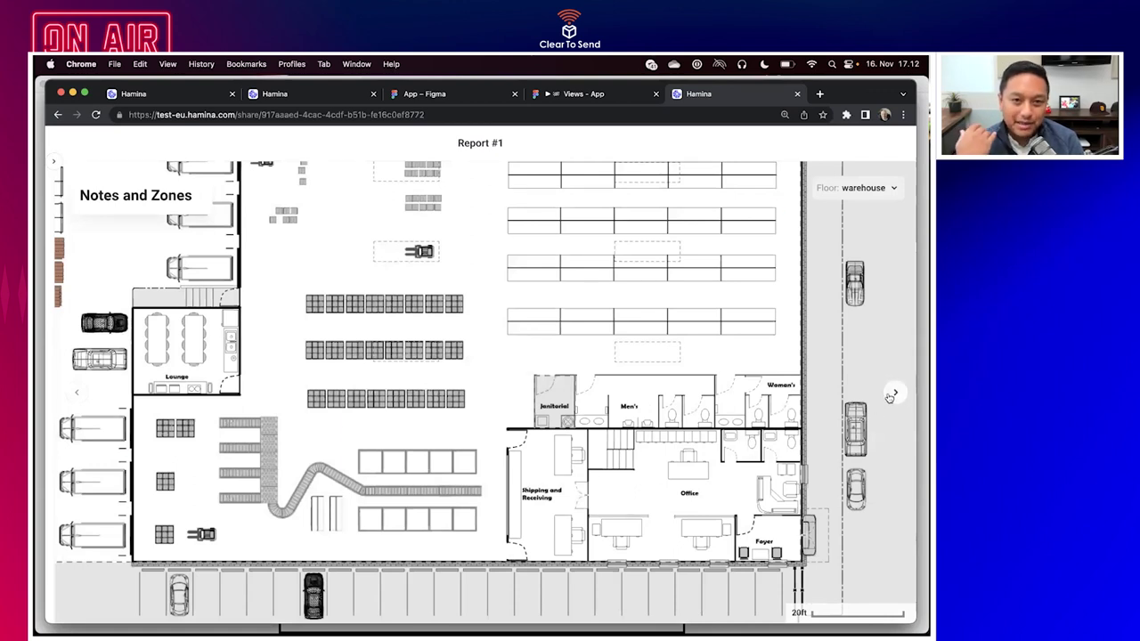
pyautogui.click(893, 394)
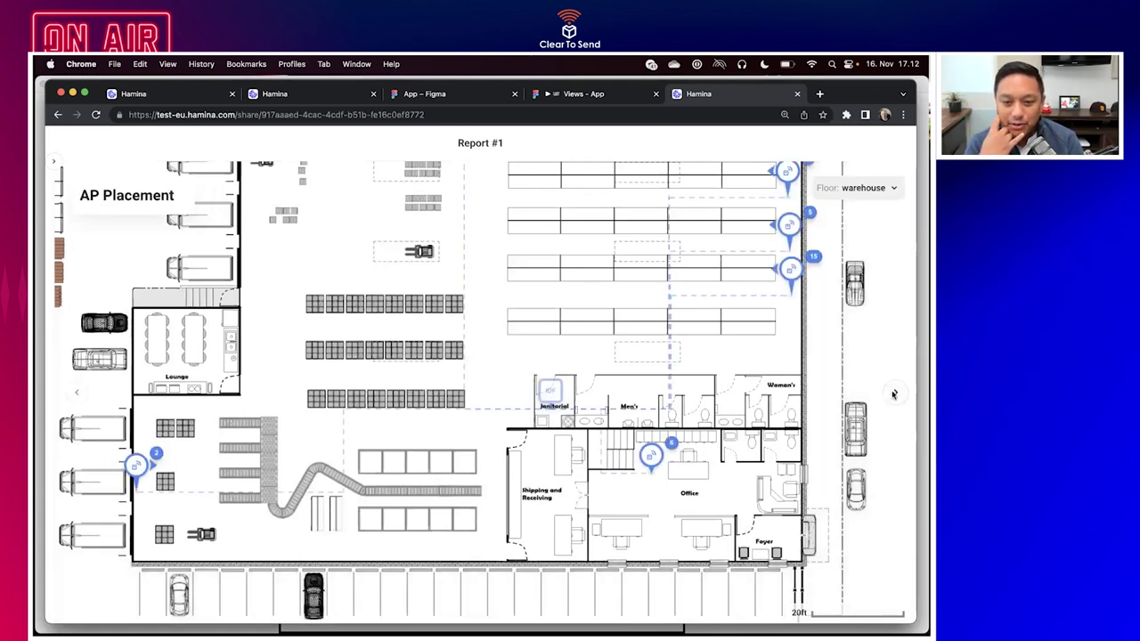
pyautogui.click(893, 394)
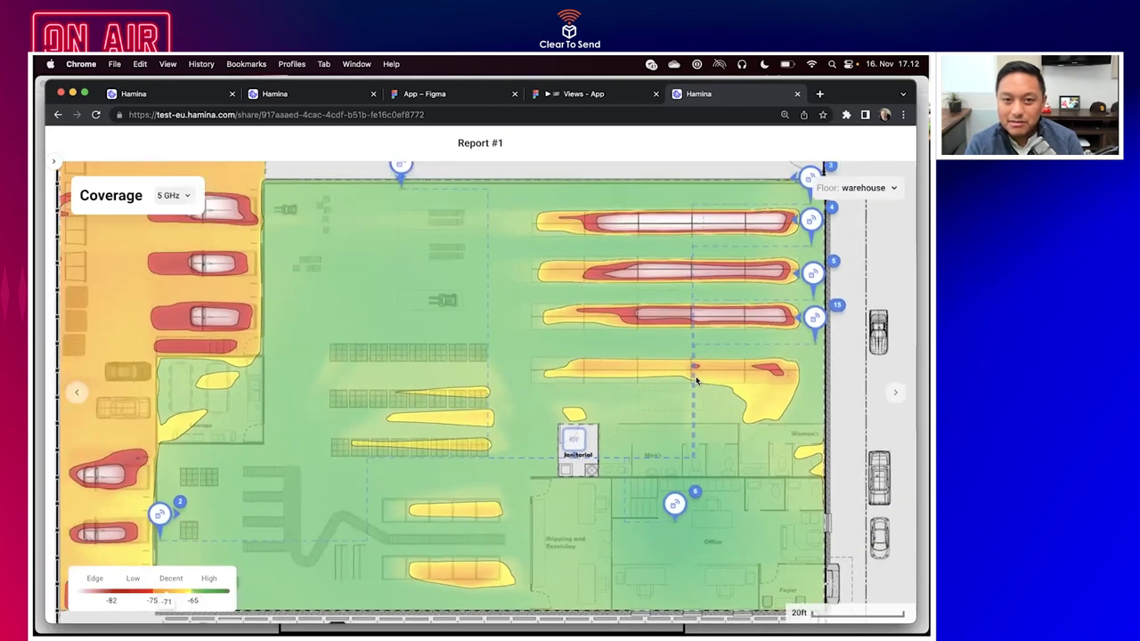
pyautogui.click(411, 197)
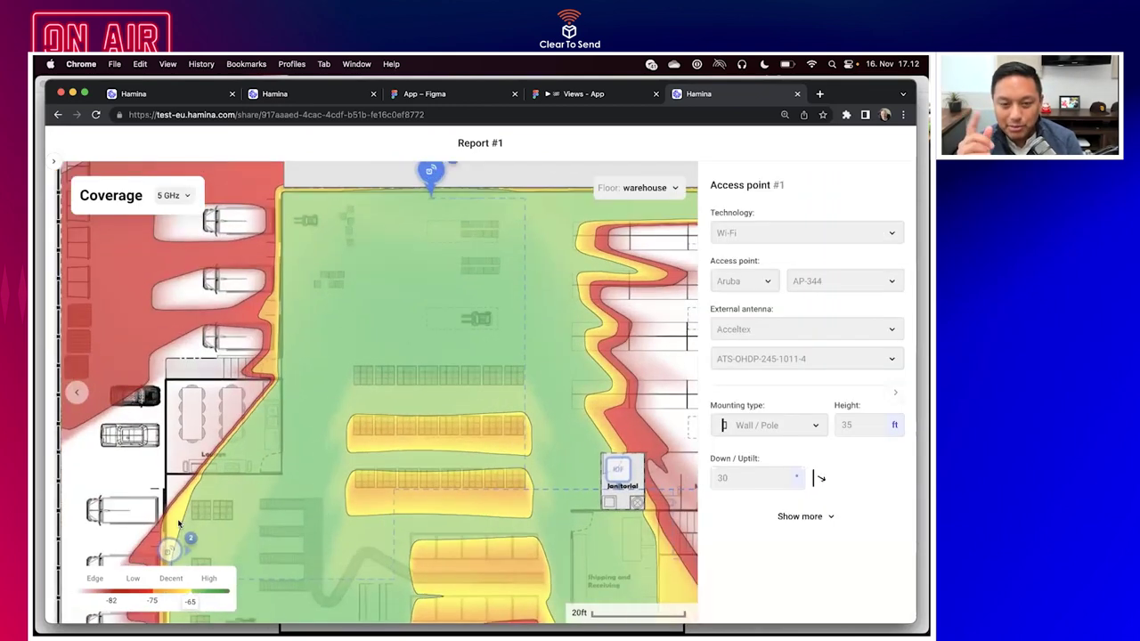
pyautogui.scroll(-5, 177, 518)
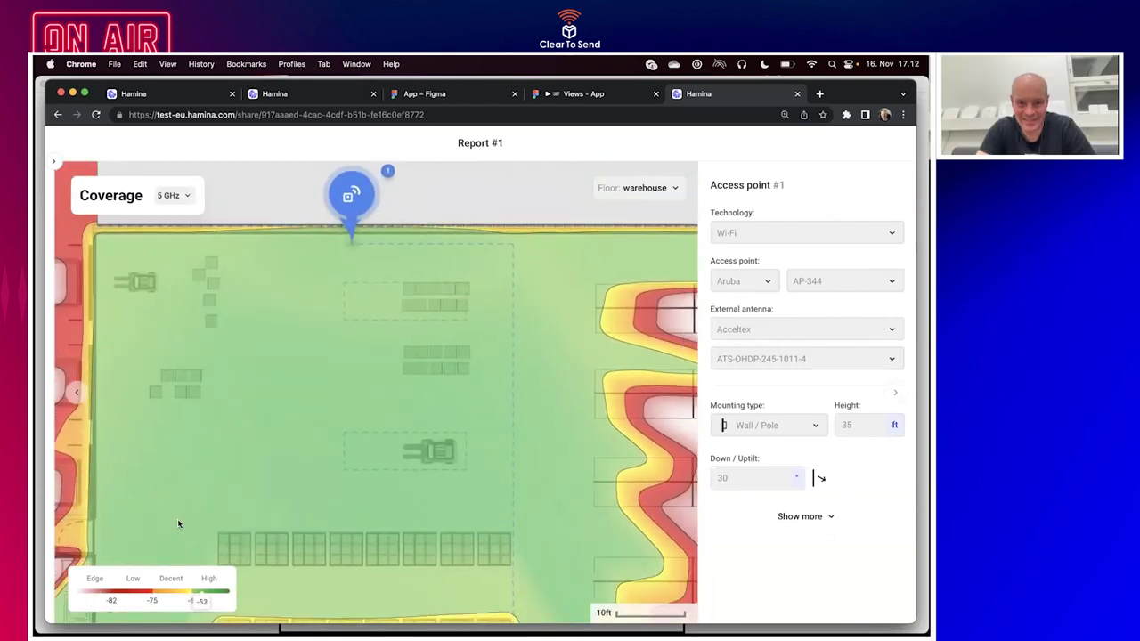